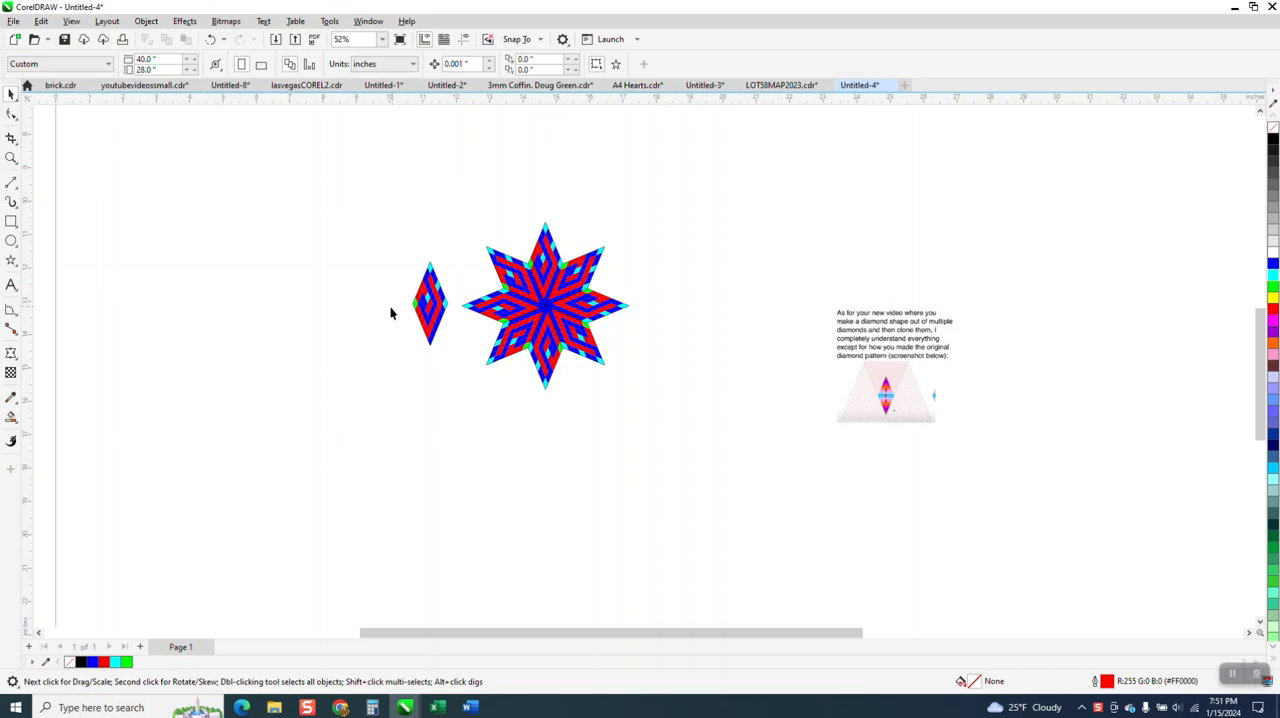
# Move the reference note image farther right, and draw a vertical 2-point line about 8.1 inches long below the star
pyautogui.scroll(-1, 390, 308)
pyautogui.moveTo(750, 323); pyautogui.dragTo(901, 291)
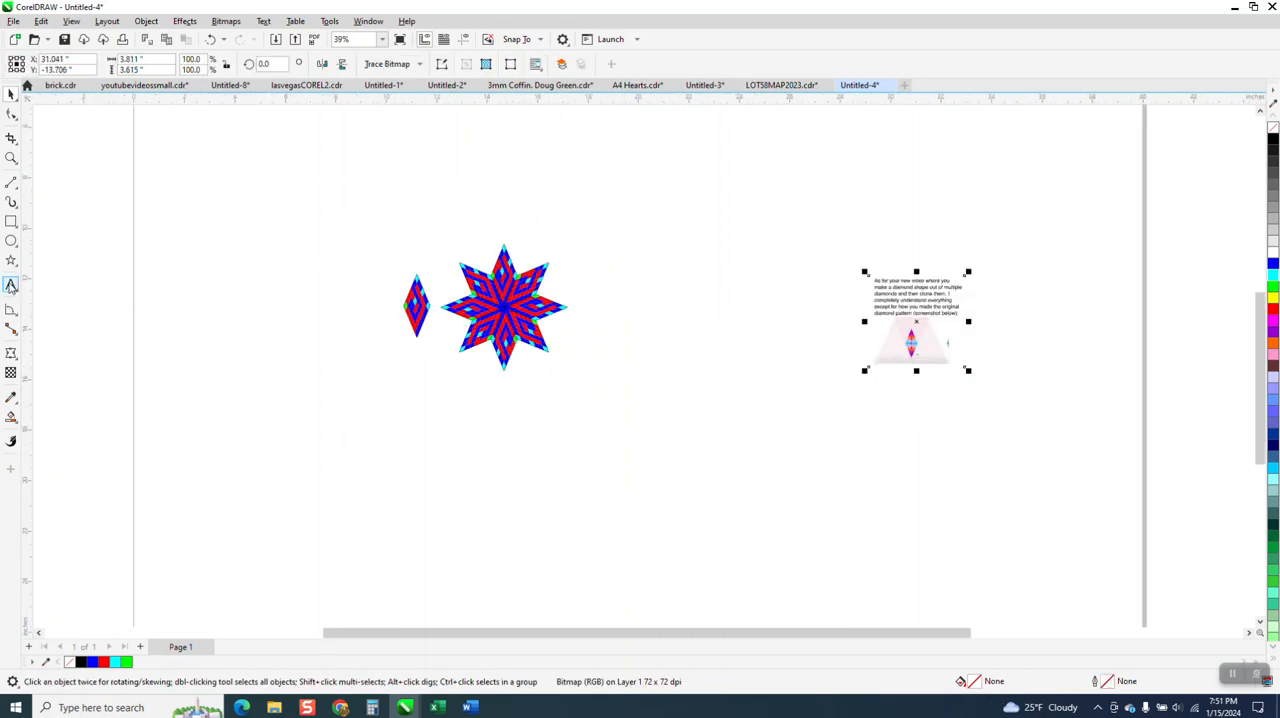
pyautogui.click(16, 187)
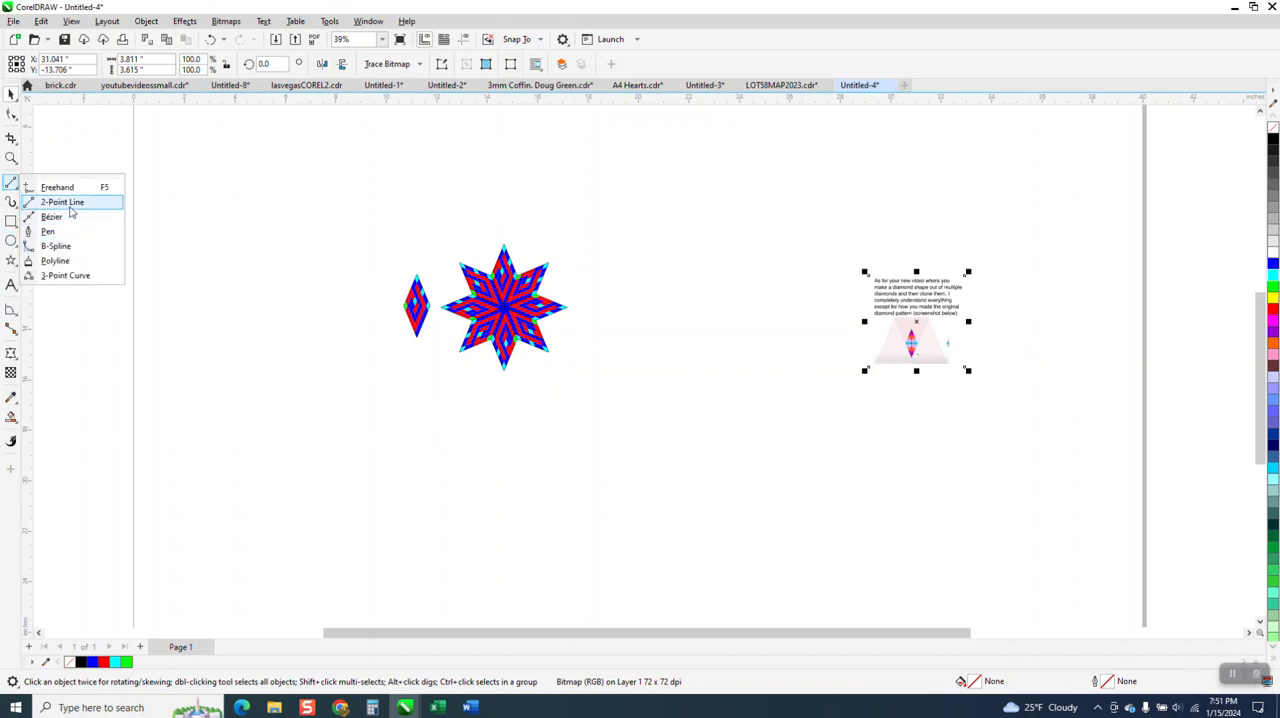
pyautogui.click(62, 202)
pyautogui.moveTo(619, 402); pyautogui.dragTo(621, 609)
pyautogui.scroll(-2, 624, 552)
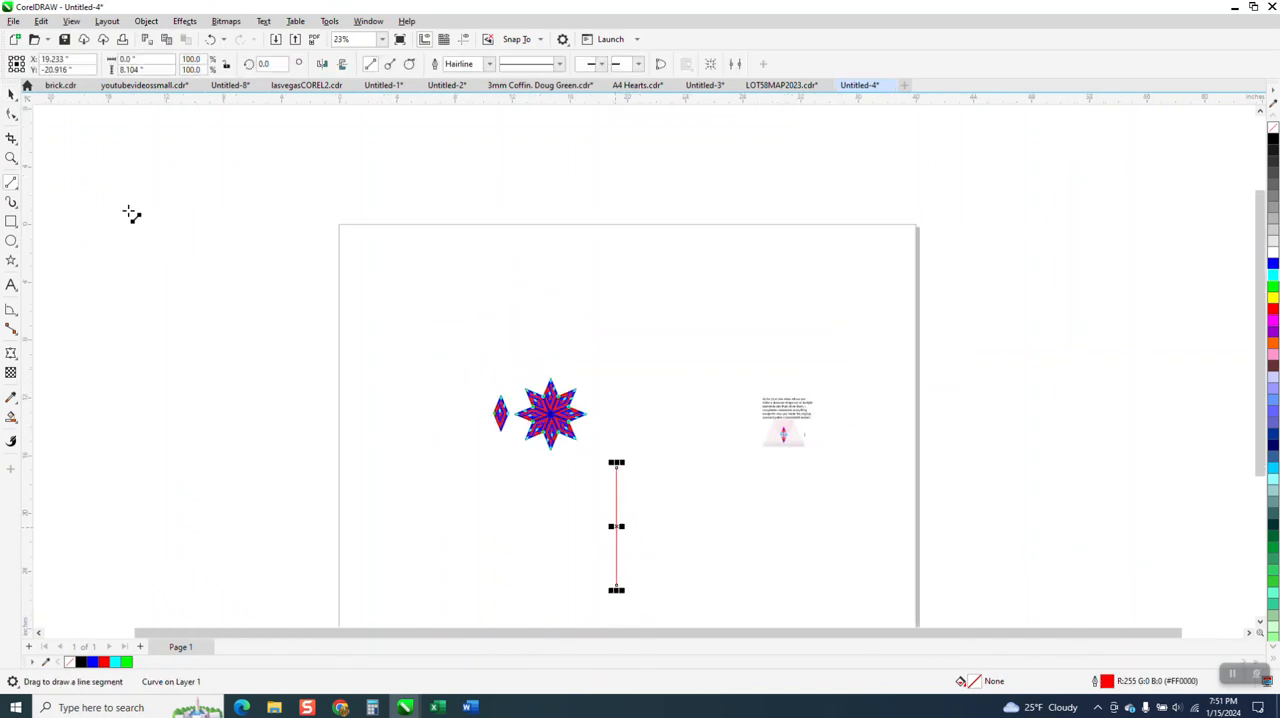
# Place the vertical line's rotation centre on its lower endpoint and rotate the line 22.5 degrees
pyautogui.click(11, 158)
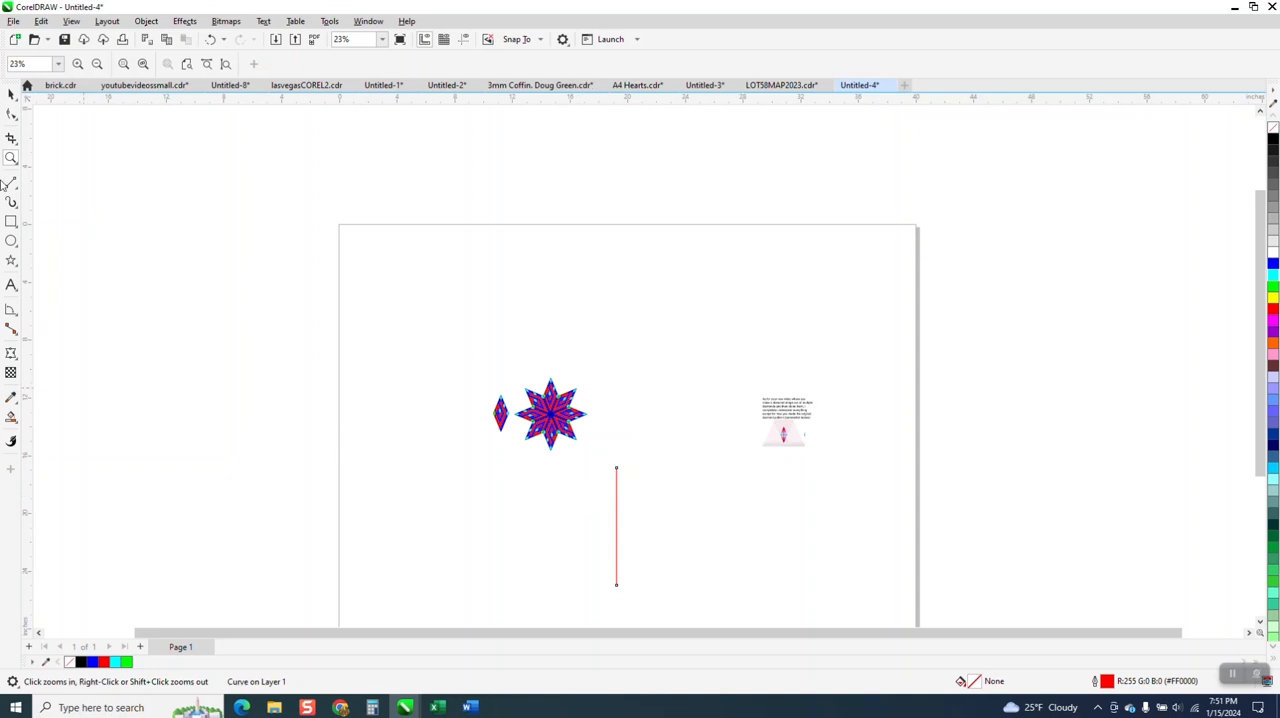
pyautogui.moveTo(560, 449); pyautogui.dragTo(746, 604)
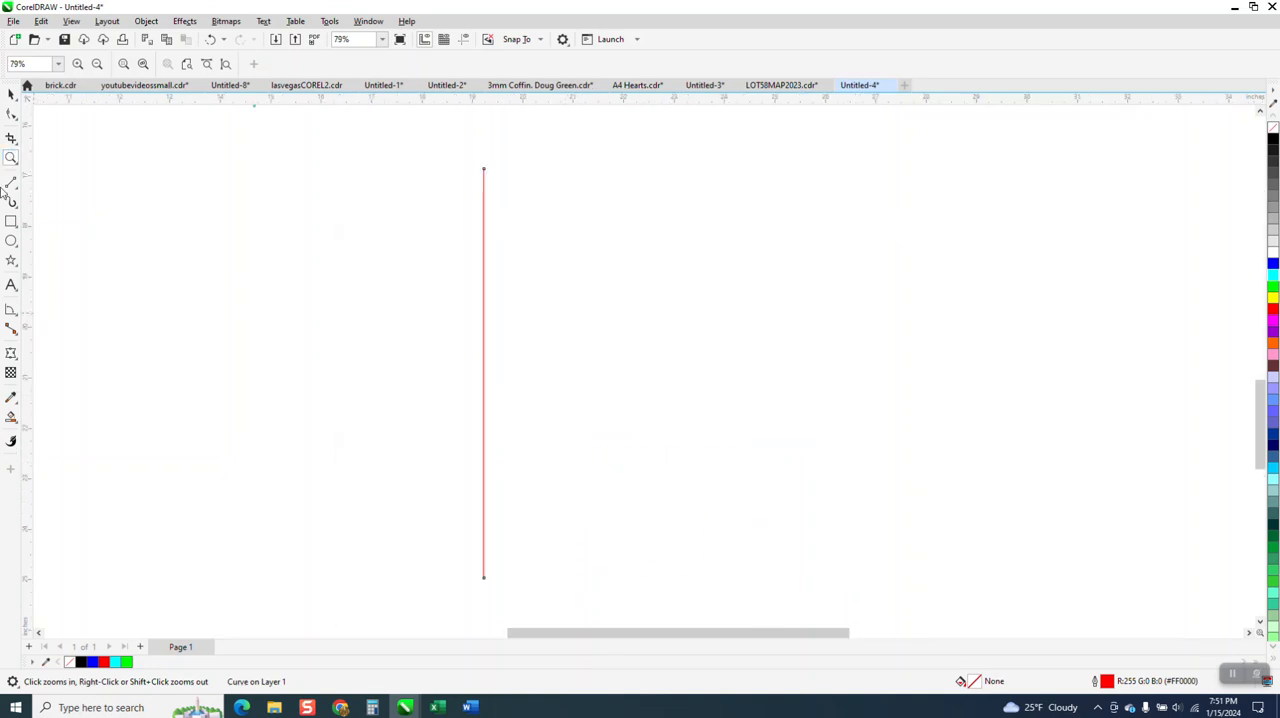
pyautogui.click(11, 94)
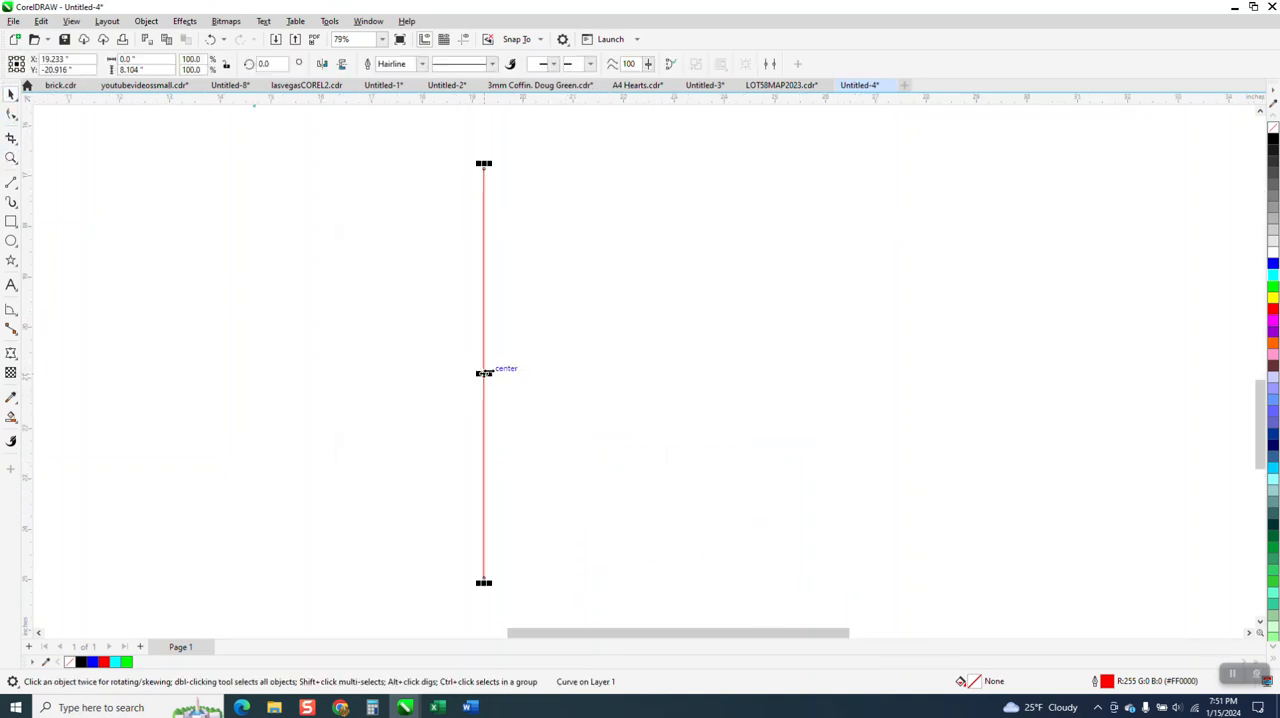
pyautogui.click(484, 373)
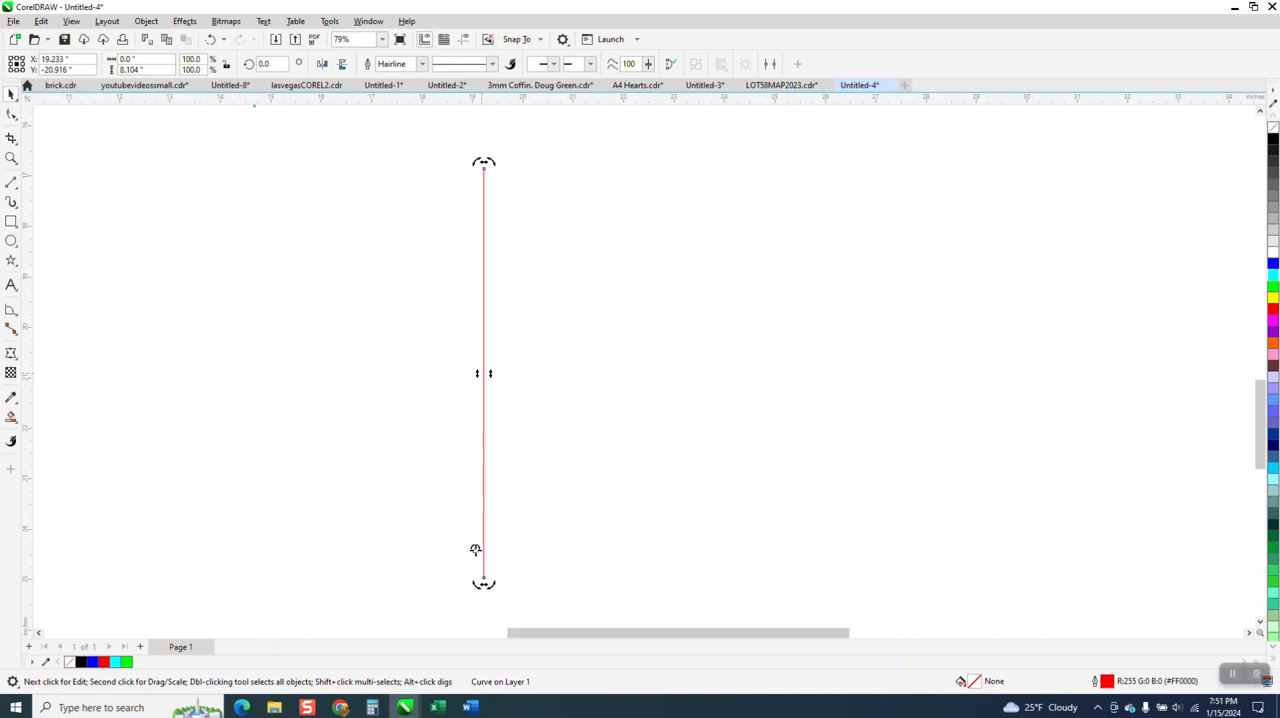
pyautogui.moveTo(475, 550); pyautogui.dragTo(484, 580)
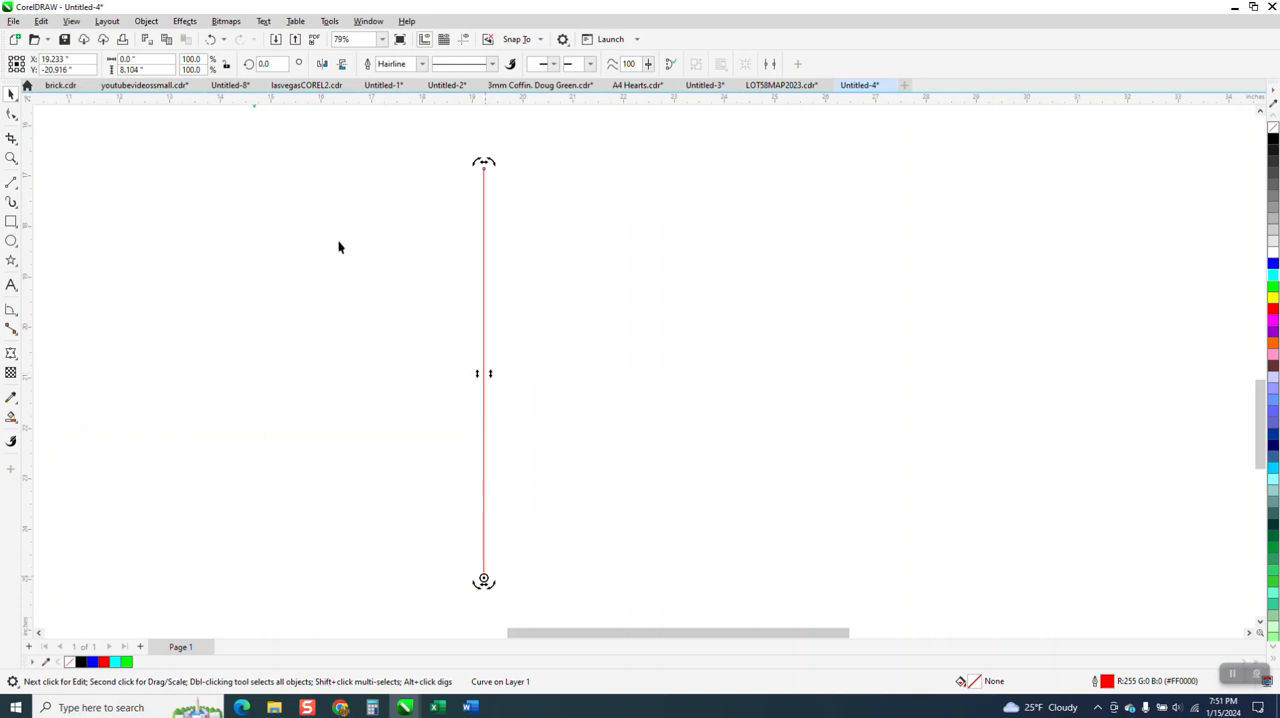
pyautogui.click(265, 63)
pyautogui.write('22')
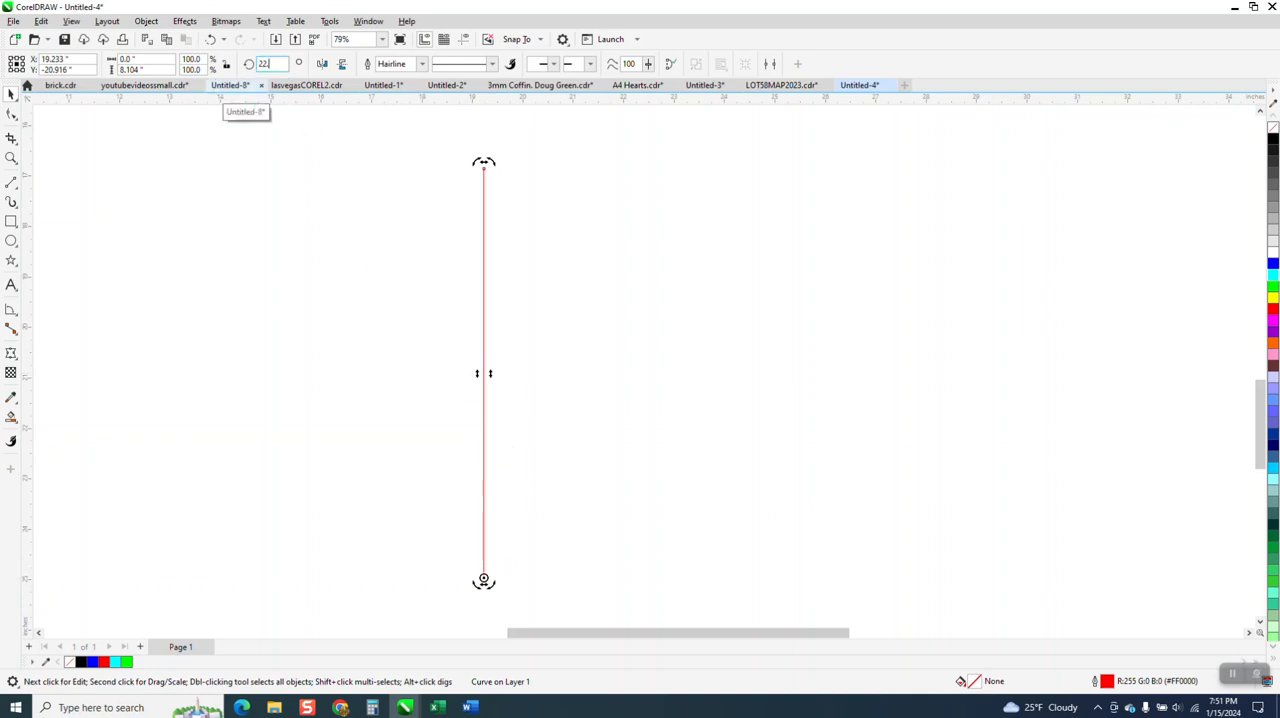
pyautogui.write('.5')
pyautogui.press('Return')
# Try to offset a copy of the slanted line to the left using a 0.1-inch nudge distance
pyautogui.scroll(-2, 321, 177)
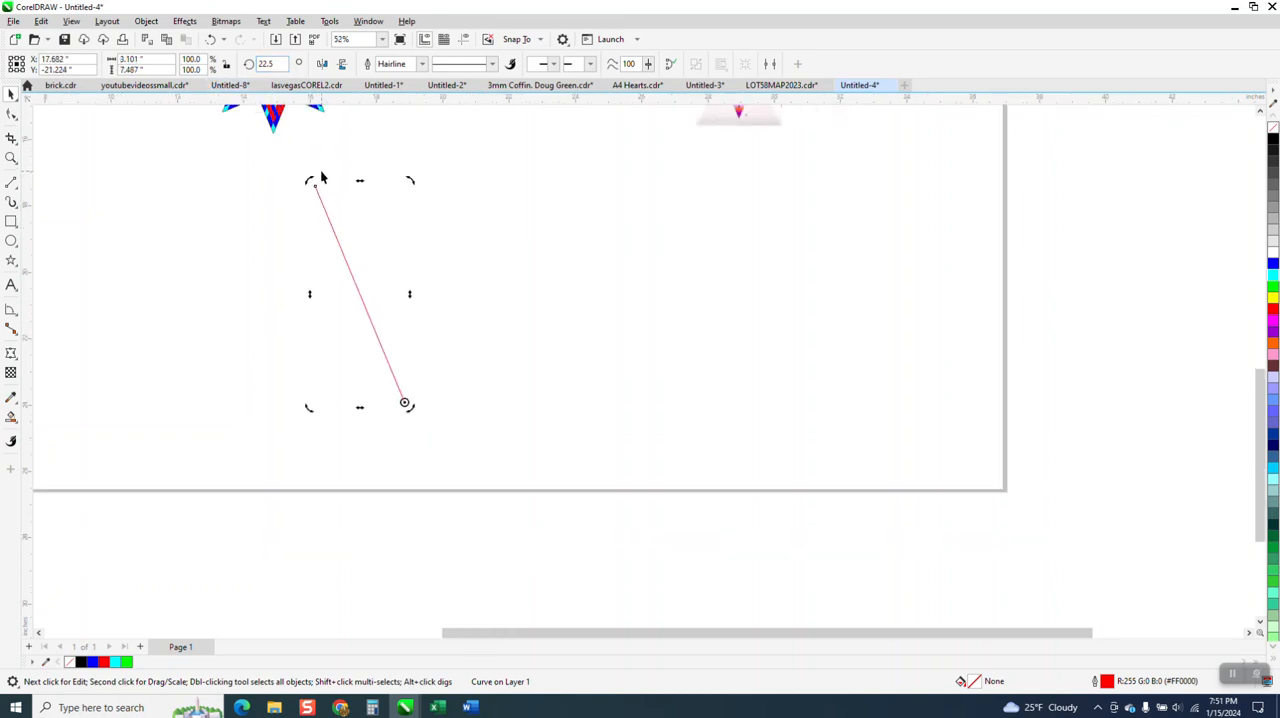
pyautogui.scroll(-2, 321, 177)
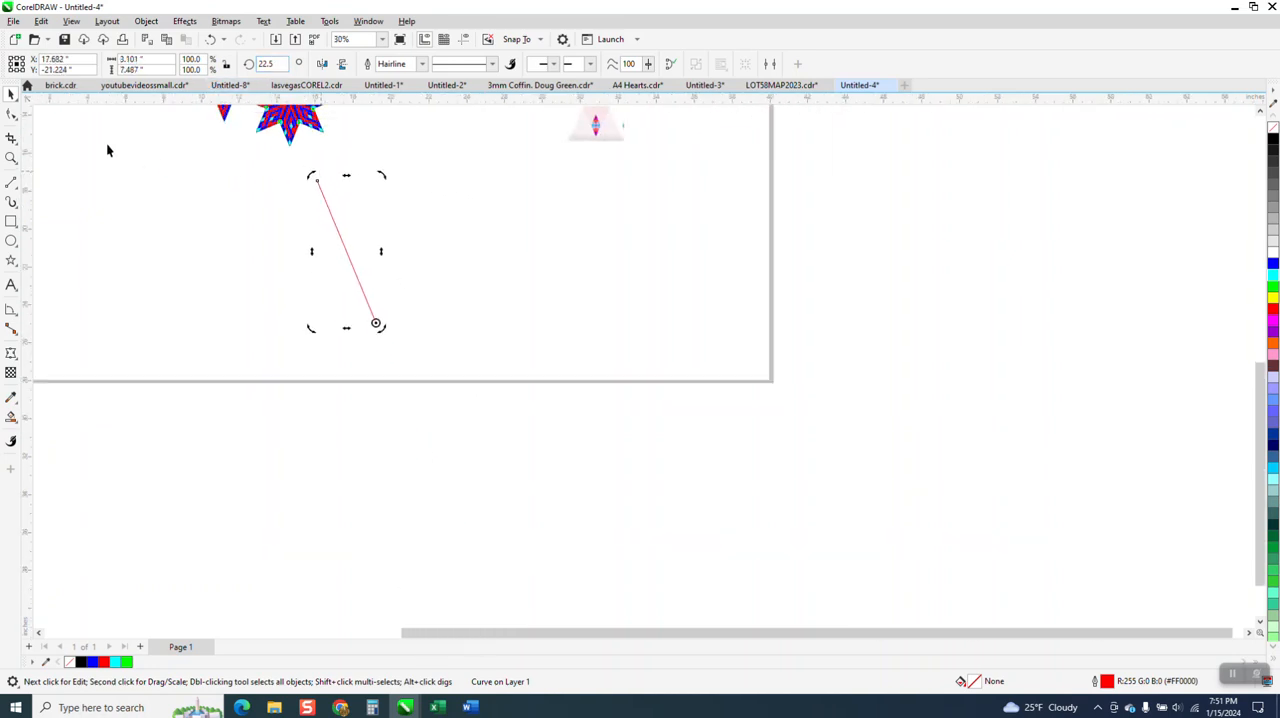
pyautogui.click(402, 165)
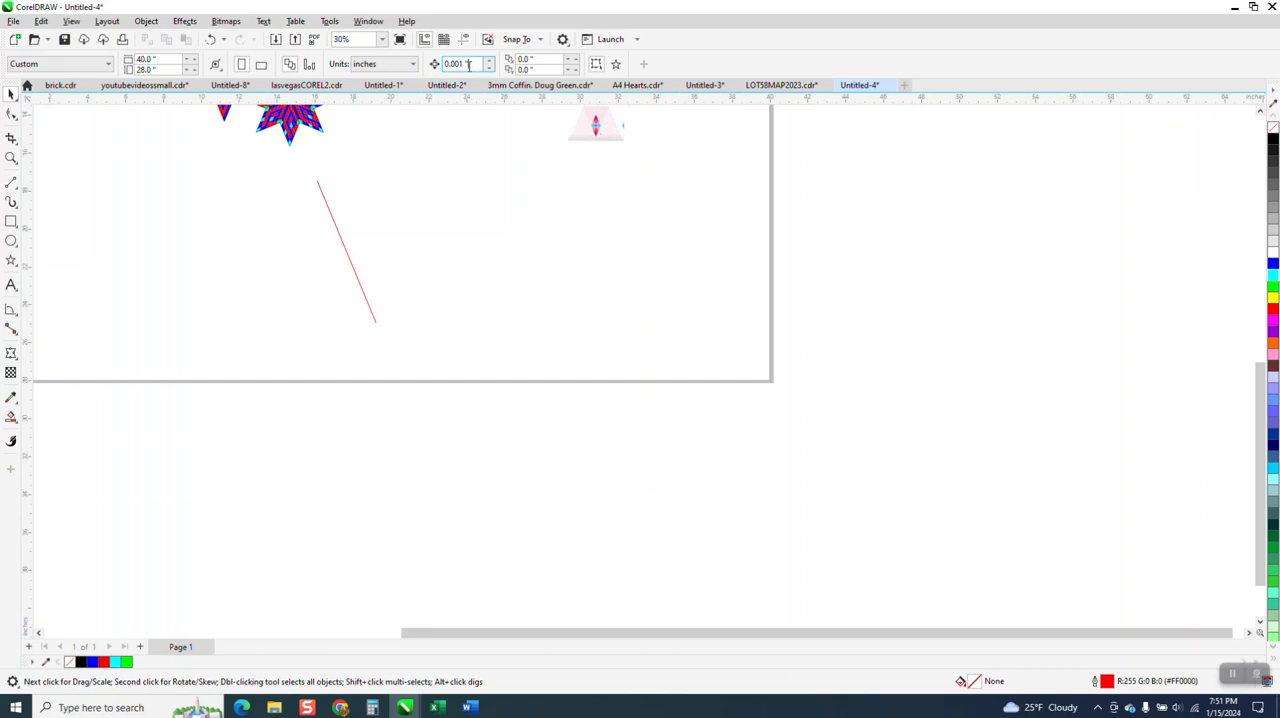
pyautogui.moveTo(470, 66); pyautogui.dragTo(391, 72)
pyautogui.write('.')
pyautogui.click(332, 218)
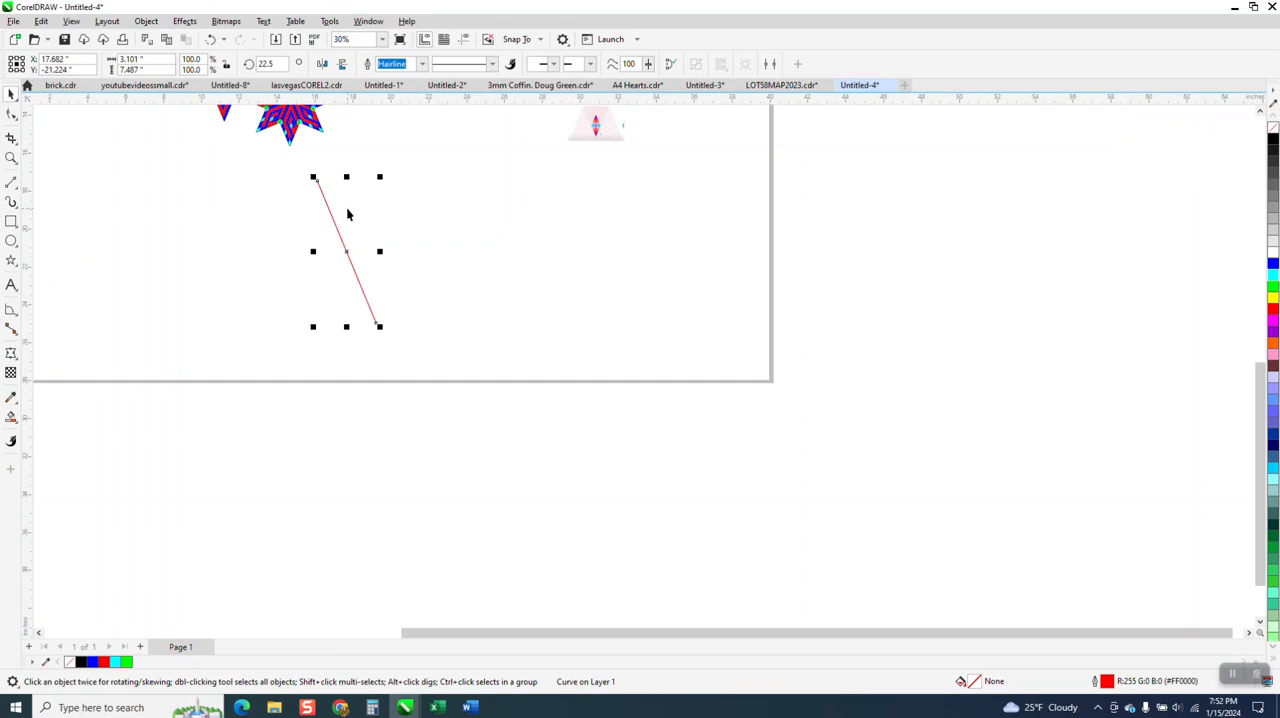
pyautogui.press('Left')
pyautogui.press('Left')
pyautogui.press('Left')
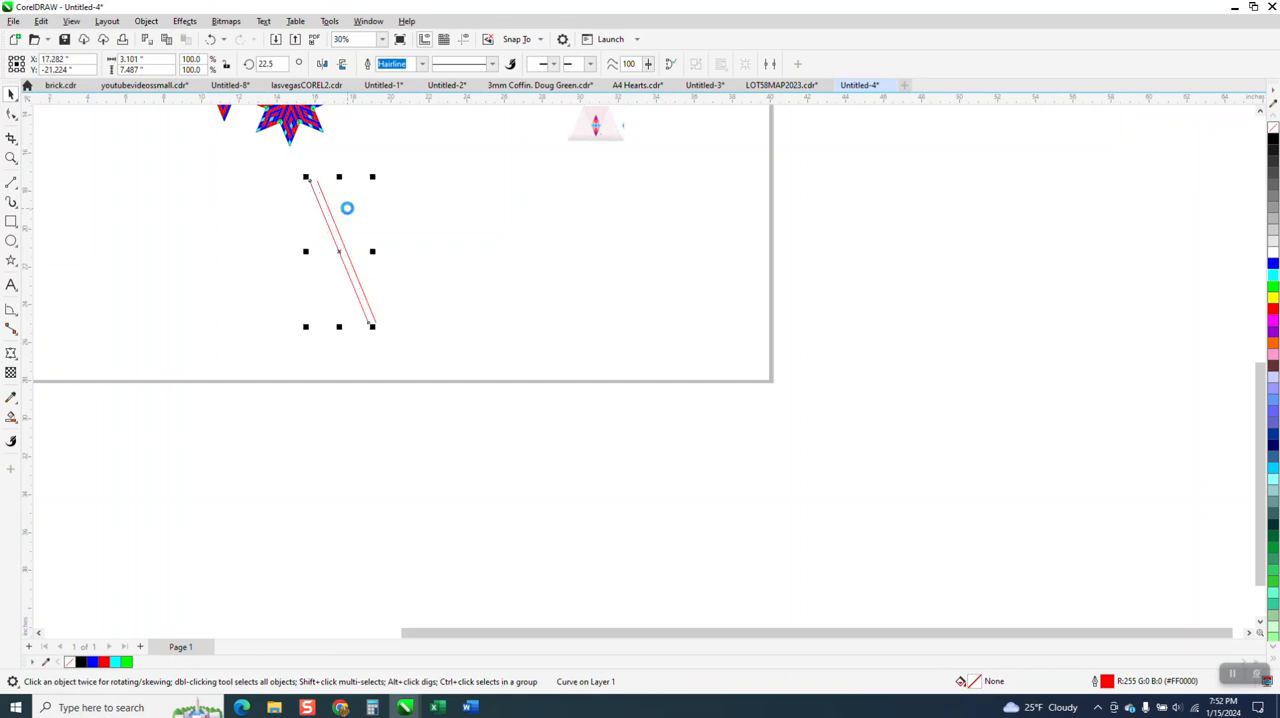
pyautogui.click(418, 203)
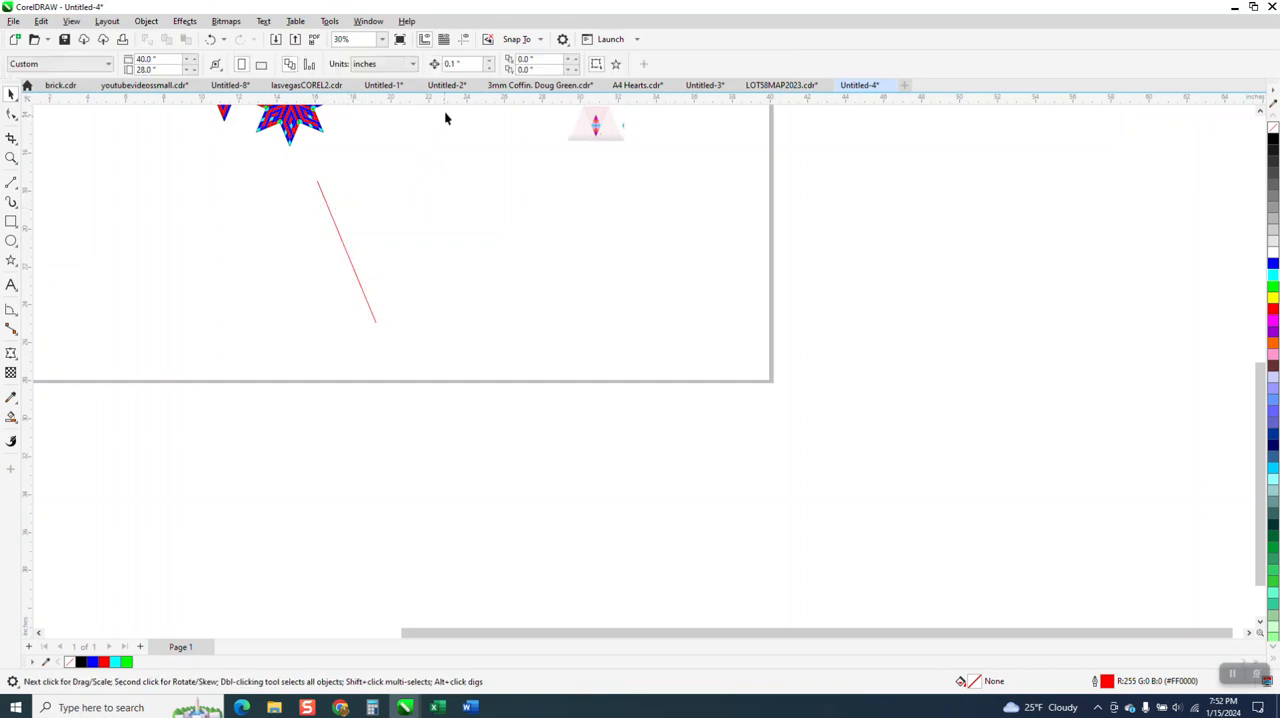
# Set the nudge distance to 0.4 inch and place a duplicate of the slanted line one nudge to its left
pyautogui.moveTo(460, 64); pyautogui.dragTo(410, 70)
pyautogui.write('.4')
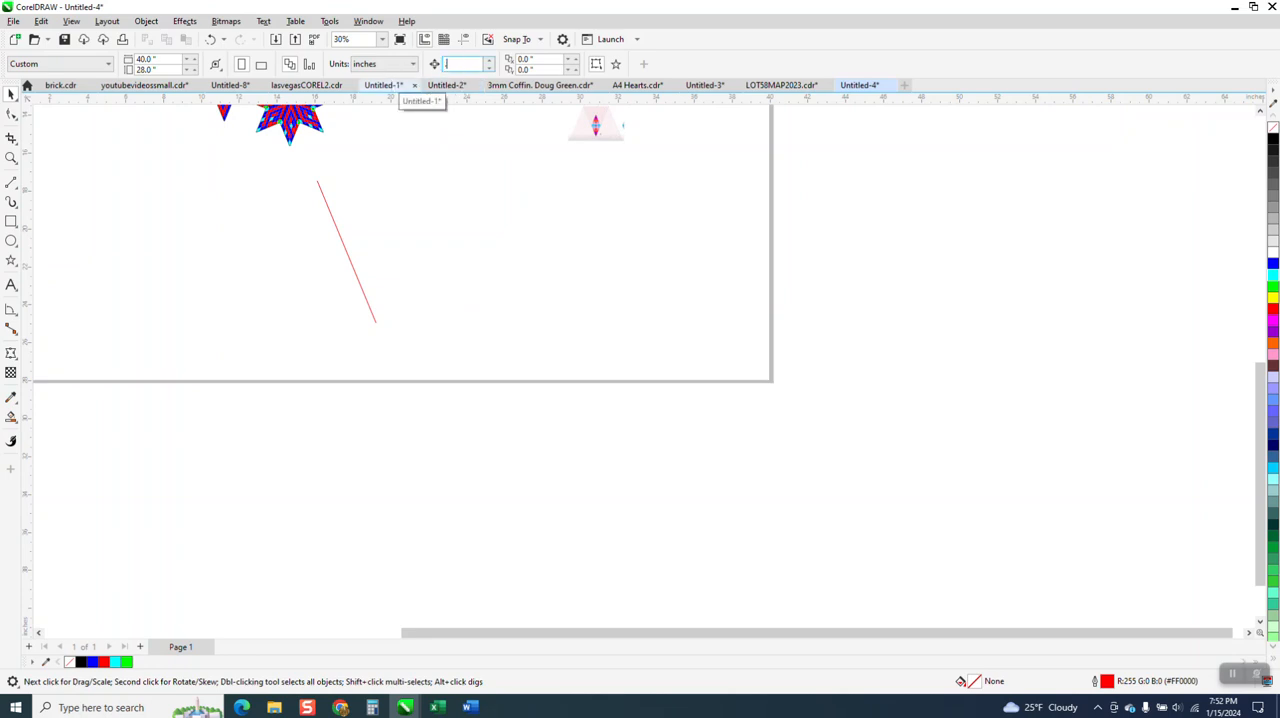
pyautogui.click(330, 213)
pyautogui.press('KP_Add')
pyautogui.press('Left')
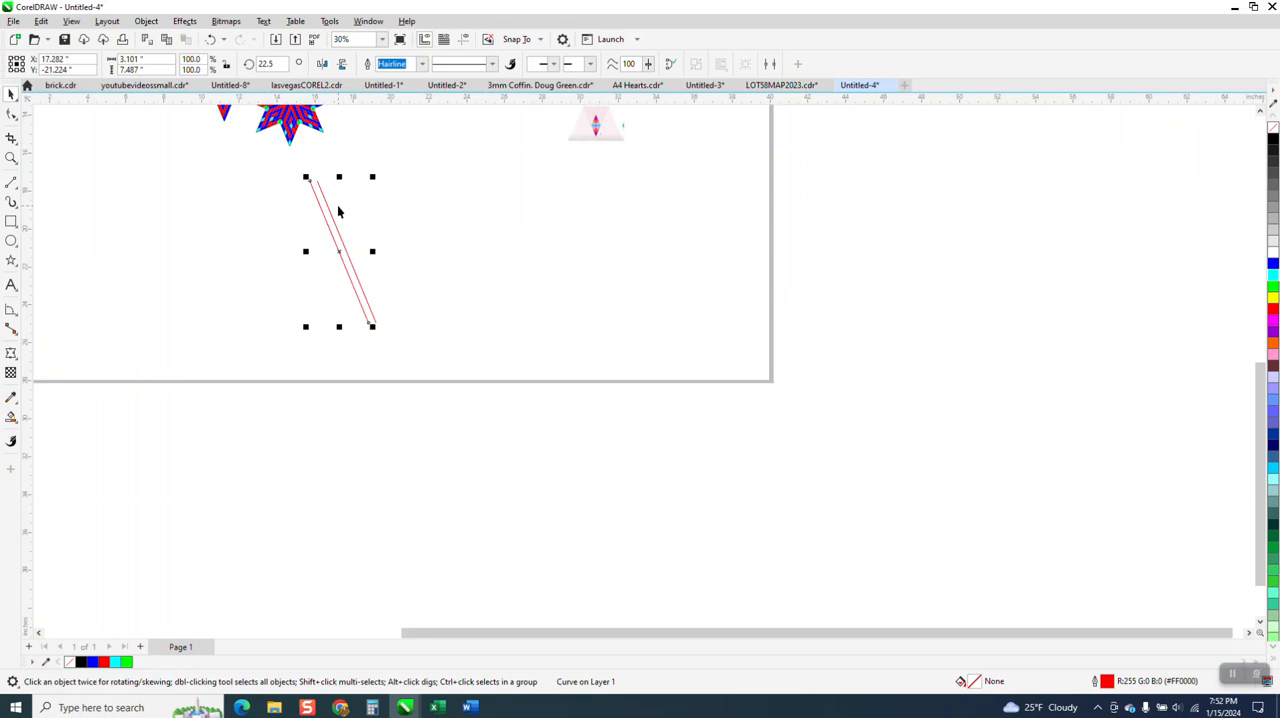
# Repeat the offset duplicate leftward until there are 30 evenly spaced parallel slanted lines
pyautogui.hotkey('ctrl', 'd')
pyautogui.hotkey('ctrl', 'd')
pyautogui.hotkey('ctrl', 'd')
pyautogui.hotkey('ctrl', 'd')
pyautogui.hotkey('ctrl', 'd')
pyautogui.hotkey('ctrl', 'd')
pyautogui.hotkey('ctrl', 'd')
pyautogui.hotkey('ctrl', 'd')
pyautogui.hotkey('ctrl', 'd')
pyautogui.hotkey('ctrl', 'd')
pyautogui.hotkey('ctrl', 'd')
pyautogui.hotkey('ctrl', 'd')
pyautogui.hotkey('ctrl', 'd')
pyautogui.hotkey('ctrl', 'd')
pyautogui.hotkey('ctrl', 'd')
pyautogui.hotkey('ctrl', 'd')
pyautogui.hotkey('ctrl', 'd')
pyautogui.hotkey('ctrl', 'd')
pyautogui.hotkey('ctrl', 'd')
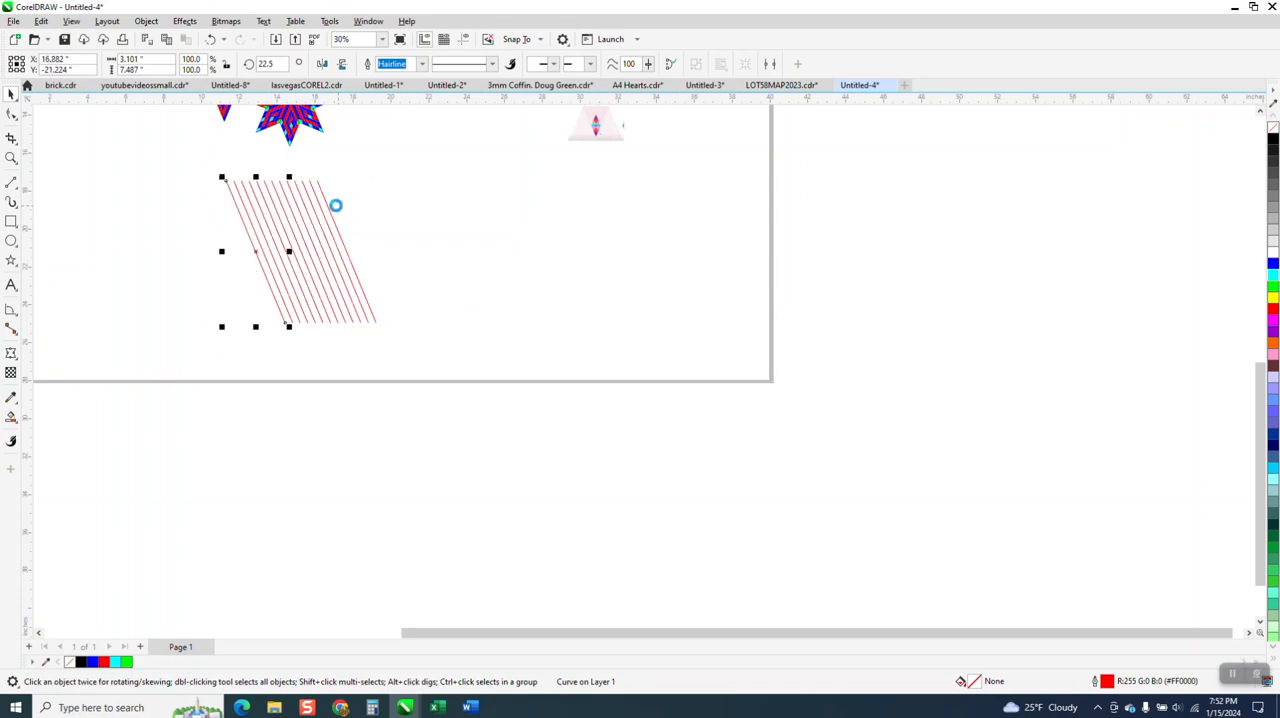
pyautogui.scroll(-1, 391, 270)
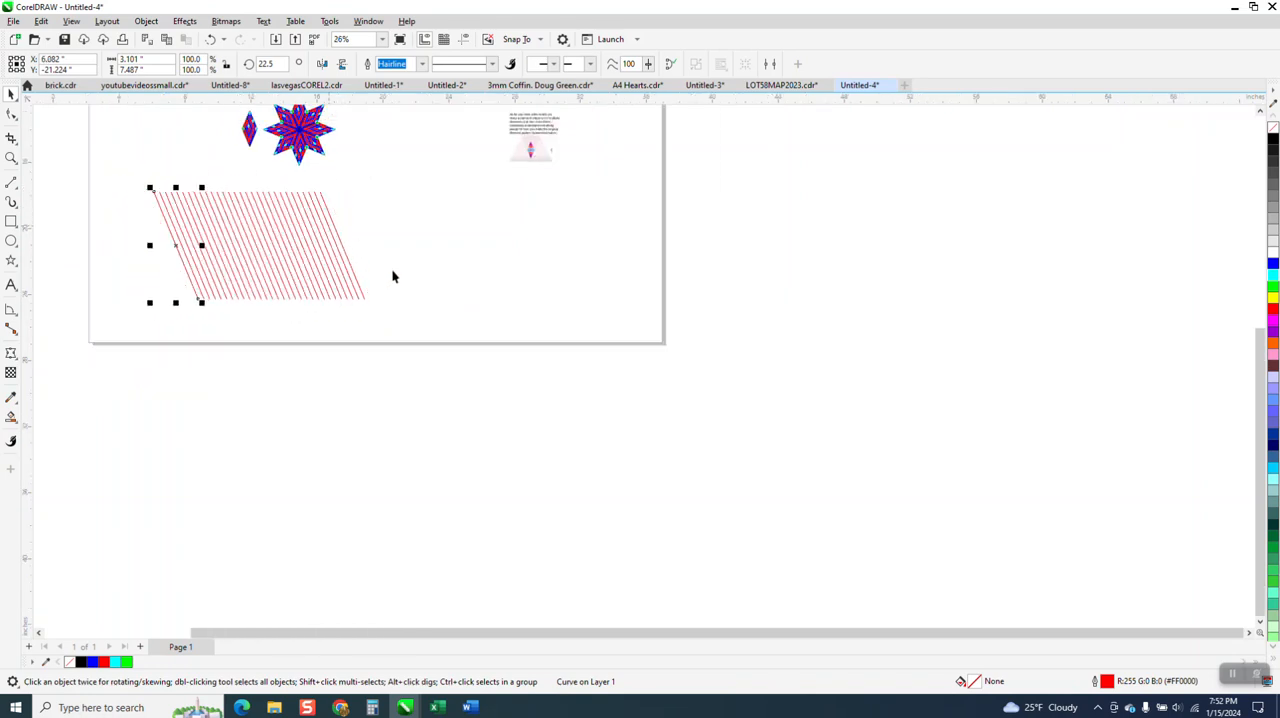
# Group all the slanted lines and mirror a copy of the group horizontally over the original to form a diamond lattice
pyautogui.moveTo(140, 180); pyautogui.dragTo(215, 245)
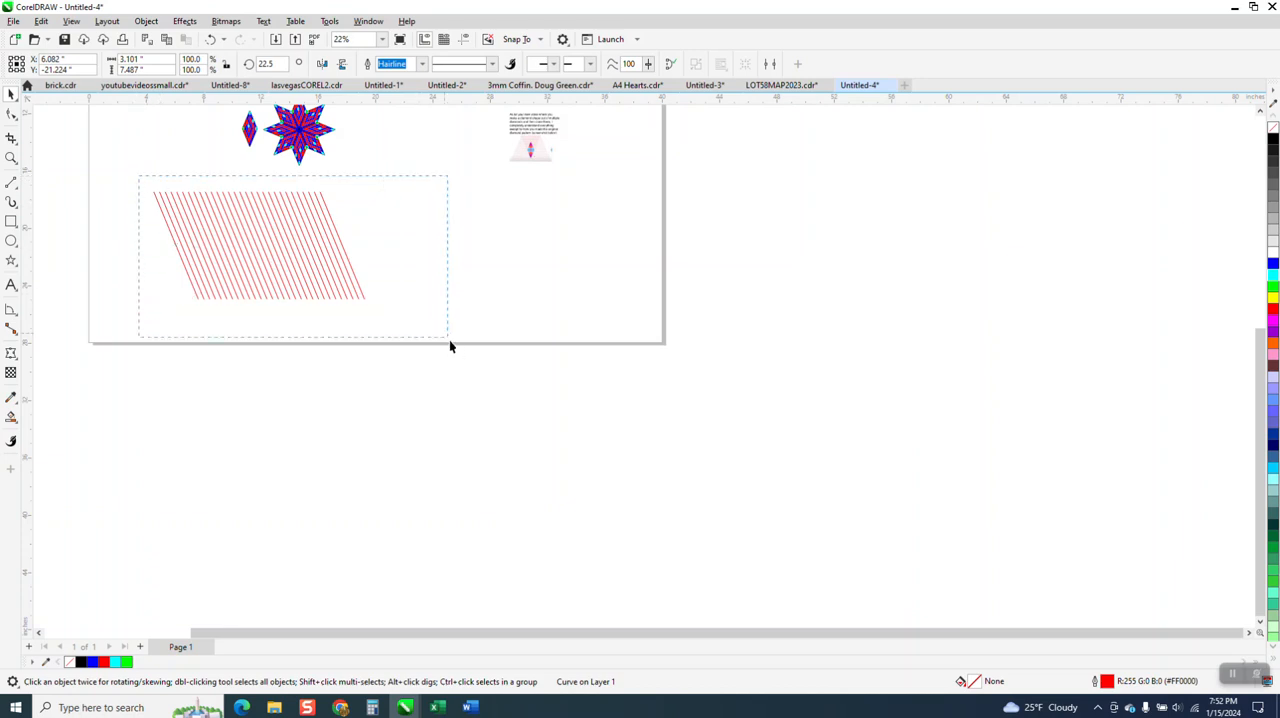
pyautogui.moveTo(450, 346); pyautogui.dragTo(450, 358)
pyautogui.hotkey('ctrl', 'g')
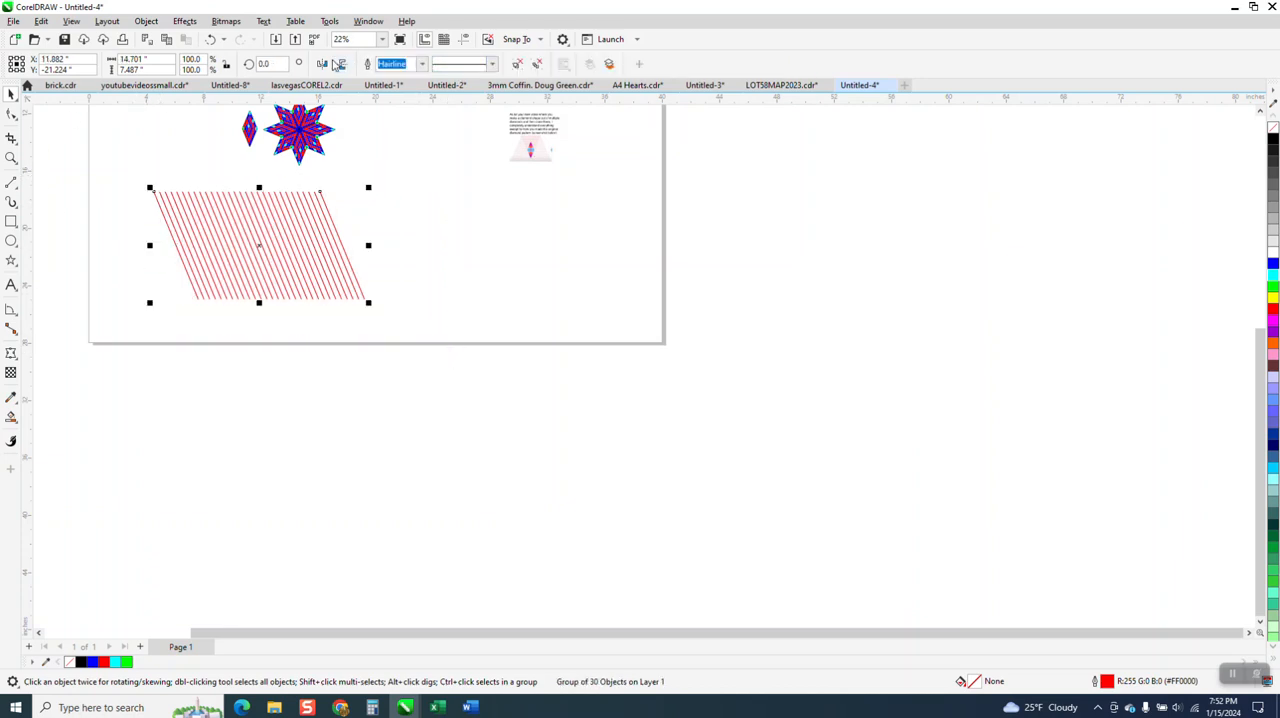
pyautogui.click(324, 64)
# Set the mirrored line group's outline to black with a 0.014 in width
pyautogui.click(11, 157)
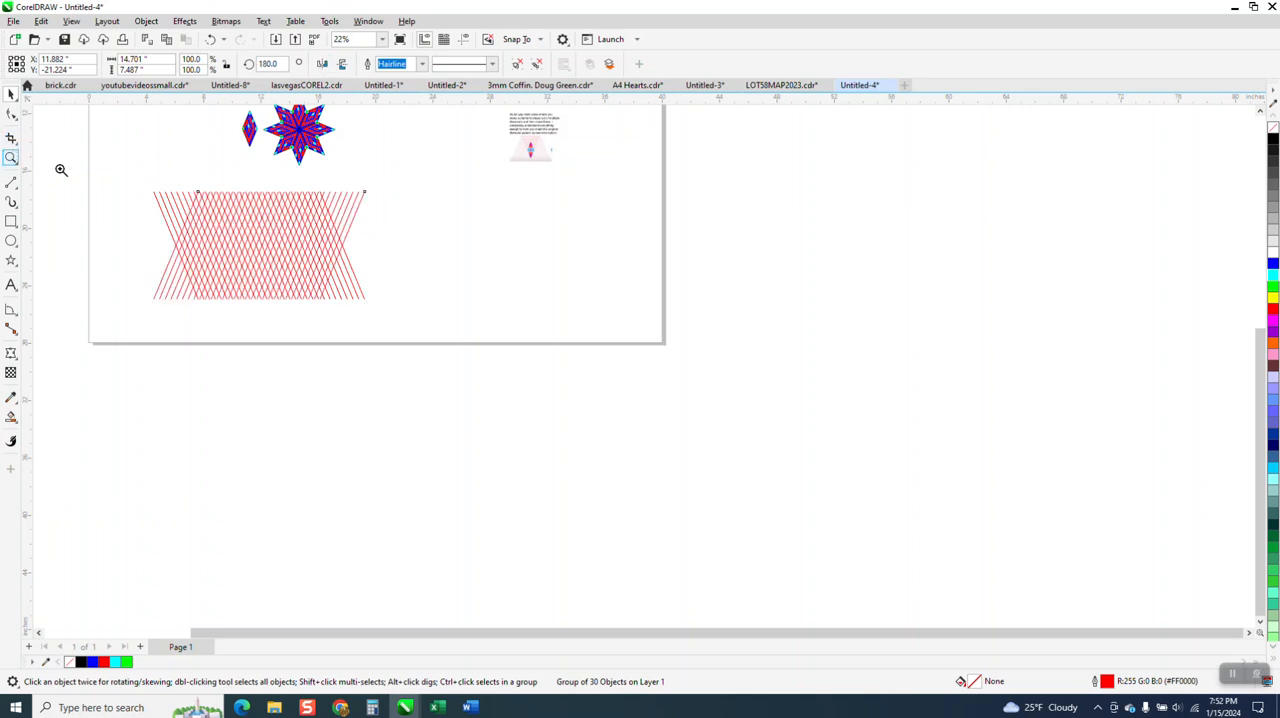
pyautogui.moveTo(175, 185); pyautogui.dragTo(471, 381)
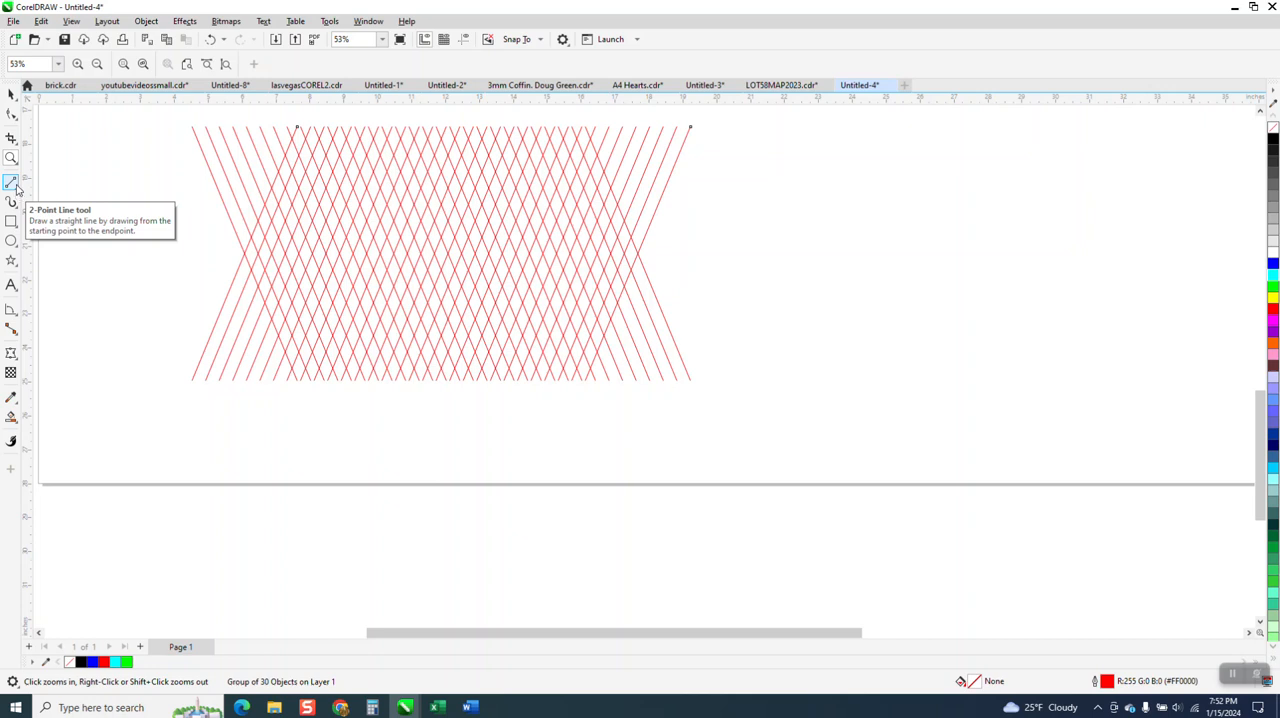
pyautogui.click(11, 93)
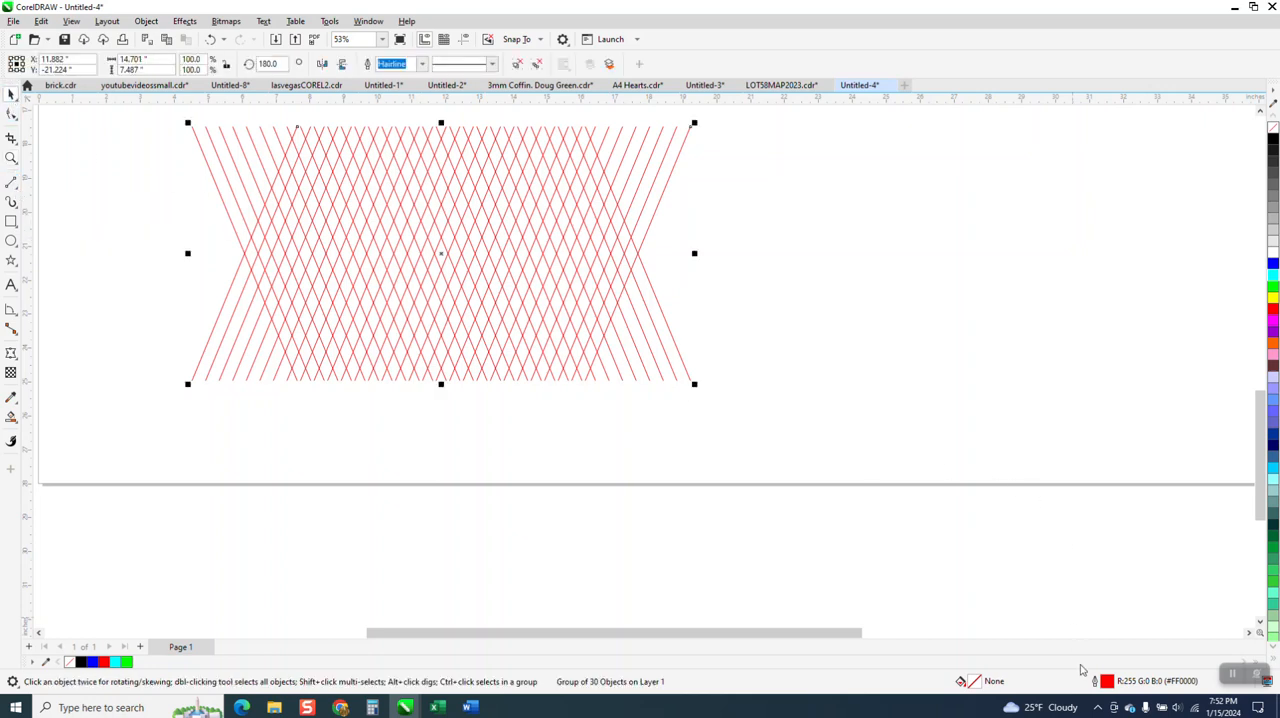
pyautogui.doubleClick(1108, 682)
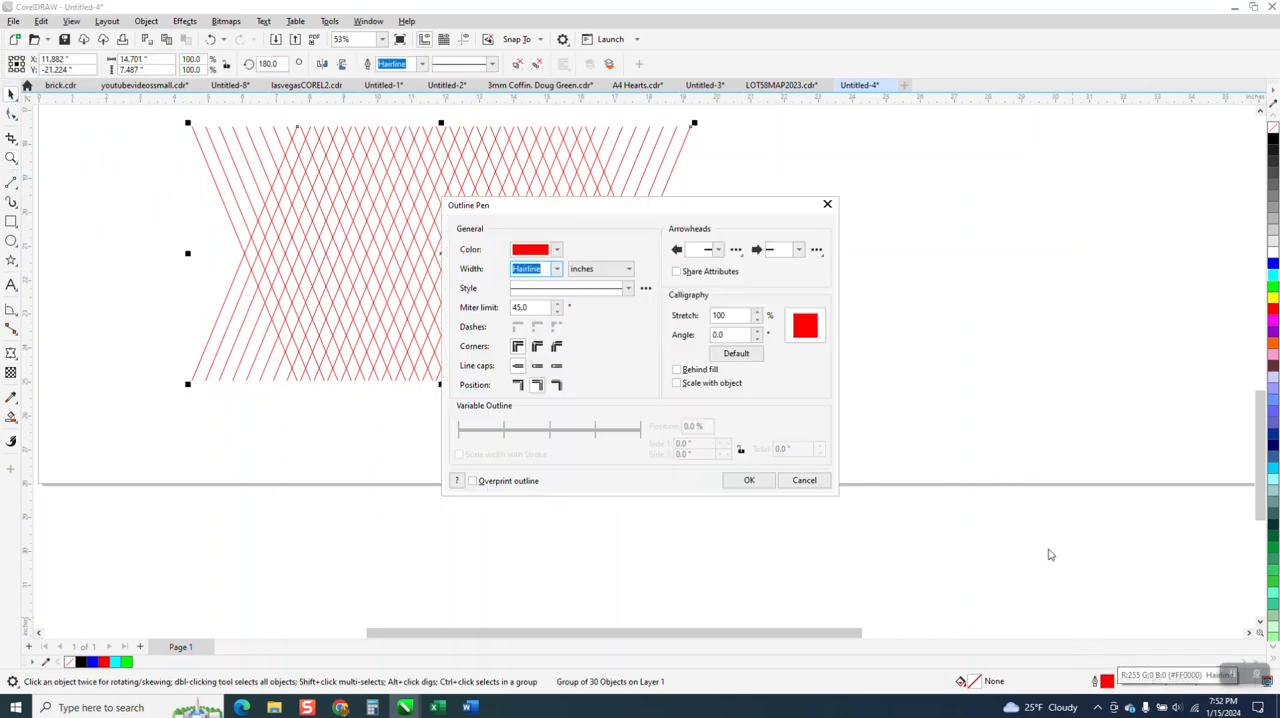
pyautogui.click(557, 250)
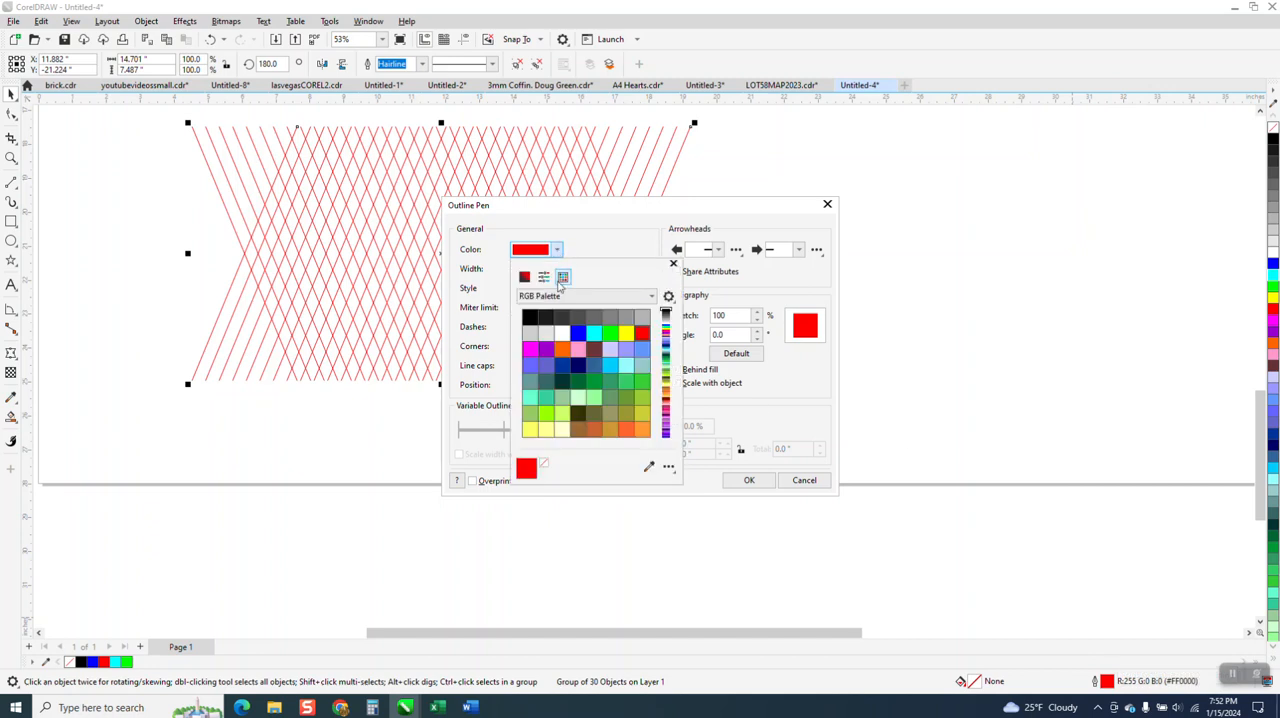
pyautogui.click(530, 317)
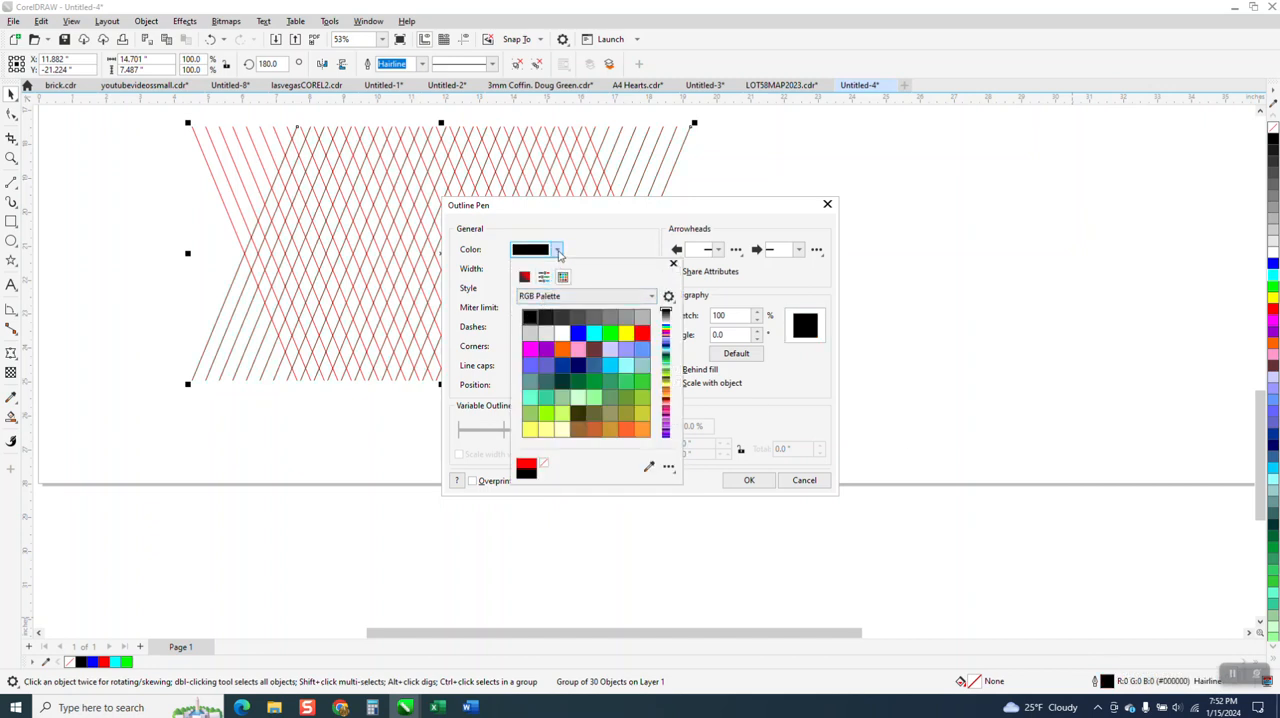
pyautogui.click(557, 250)
pyautogui.click(557, 269)
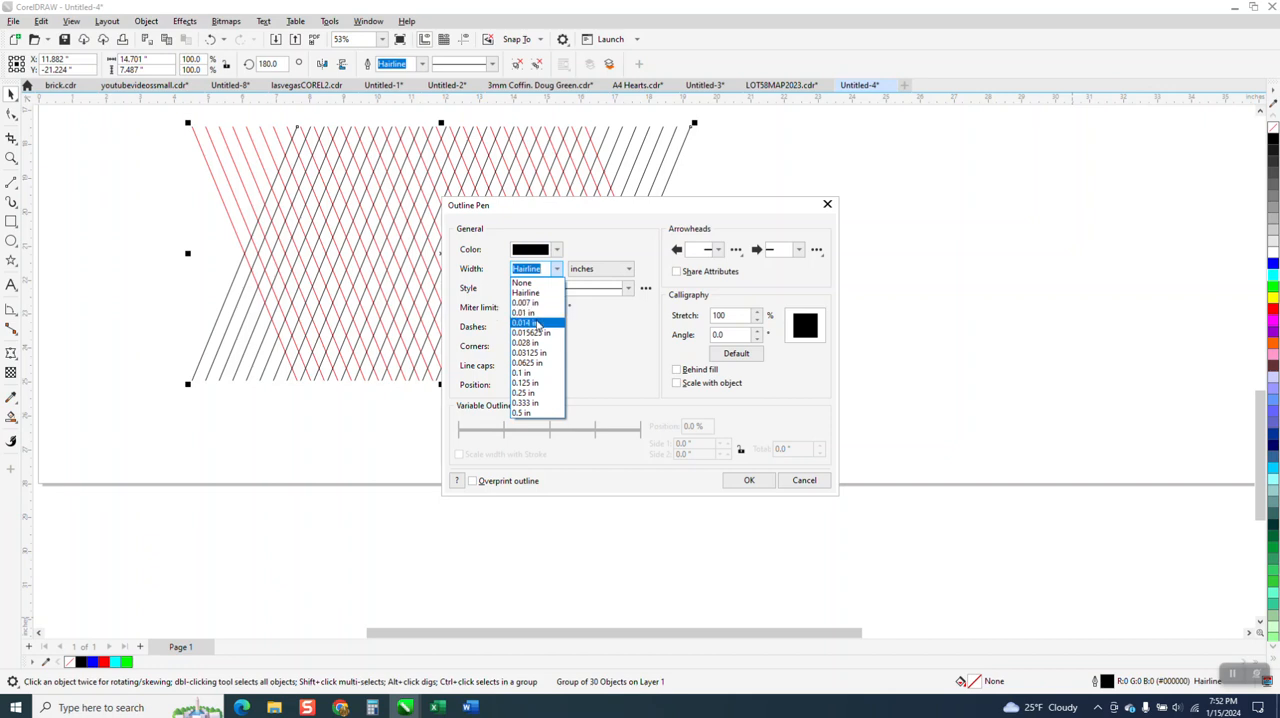
pyautogui.click(530, 326)
pyautogui.click(746, 481)
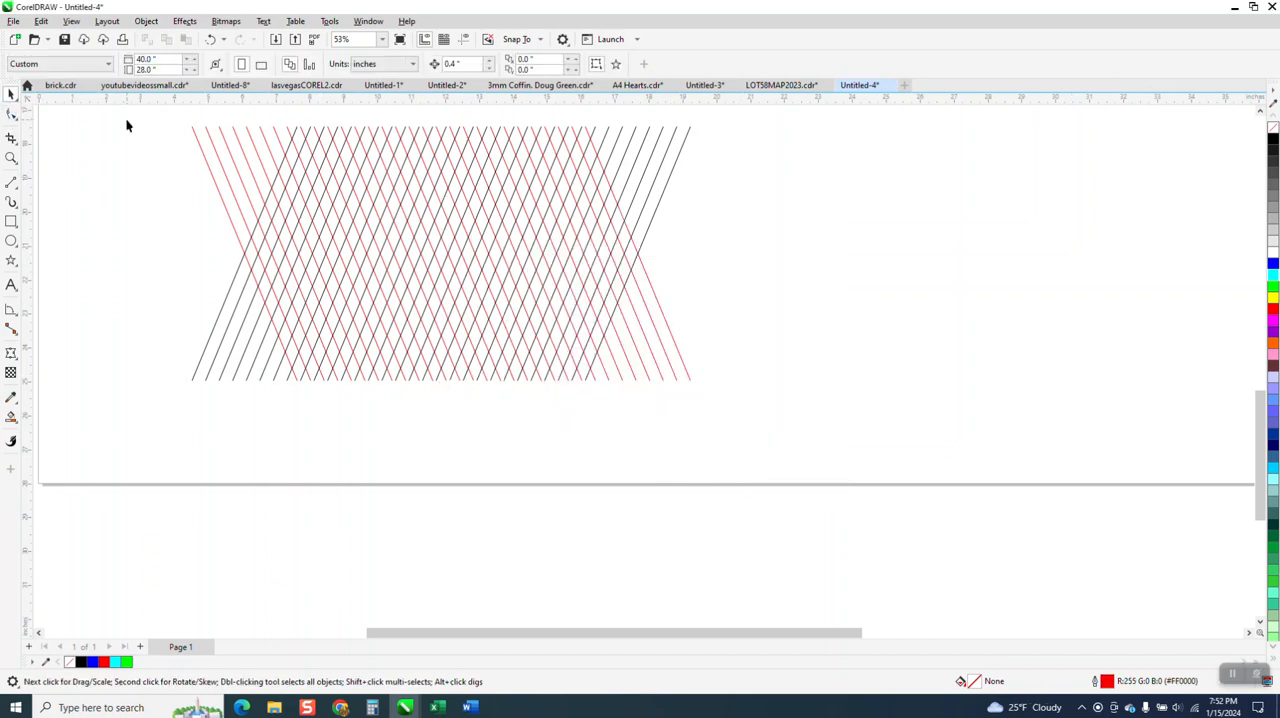
# Draw a test line about 5.5 inches long to the right of the lattice and delete it
pyautogui.moveTo(214, 197); pyautogui.dragTo(891, 454)
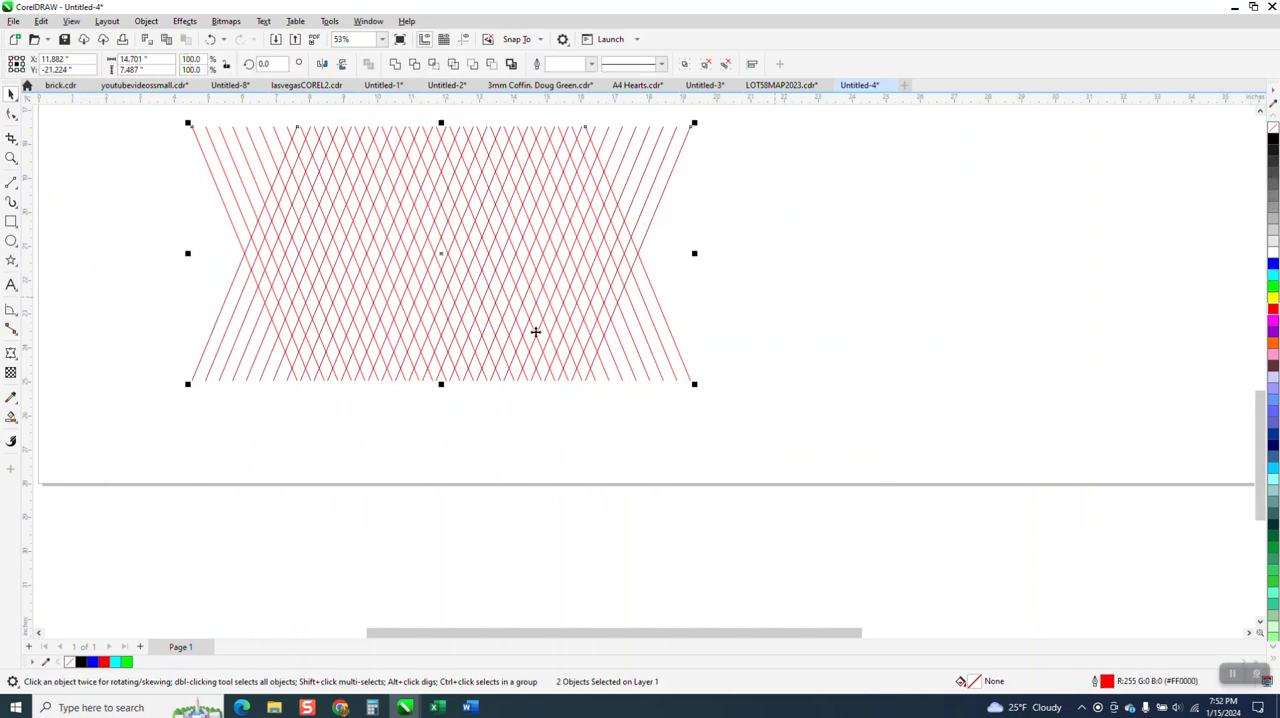
pyautogui.click(11, 181)
pyautogui.moveTo(781, 330); pyautogui.dragTo(966, 351)
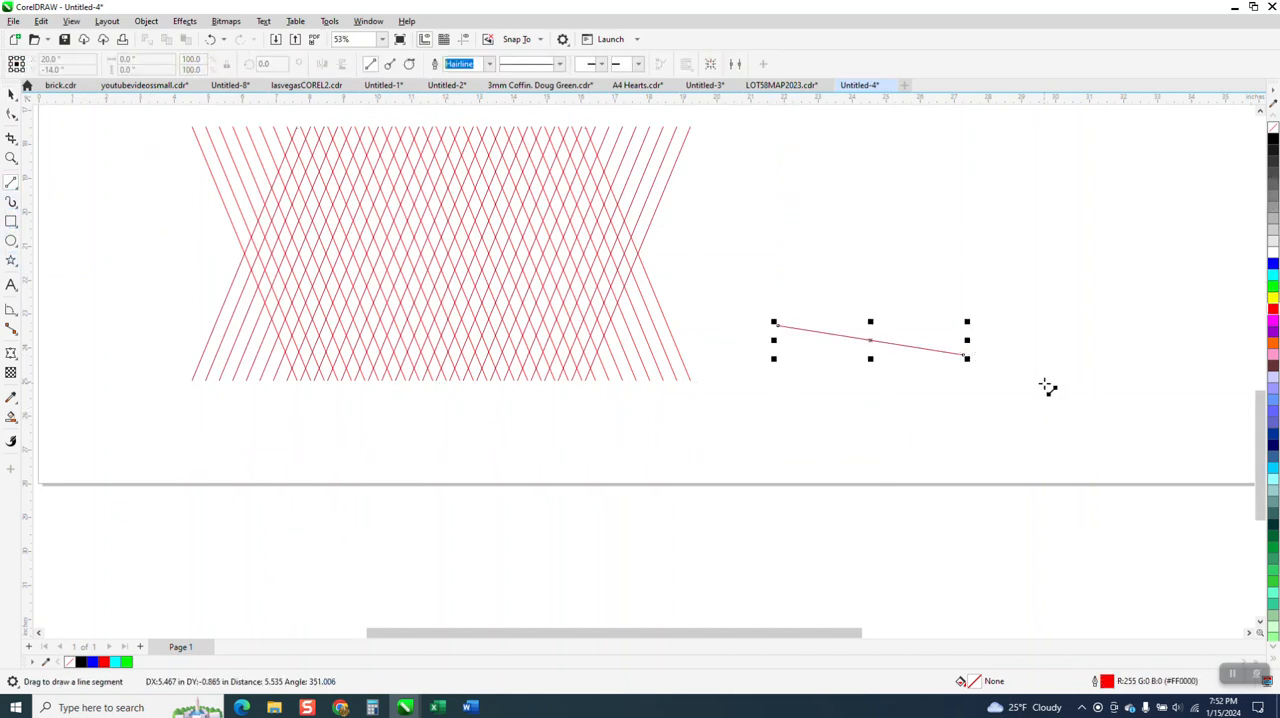
pyautogui.press('Delete')
# Change the document's default outline for graphic objects to black with a 0.014 in width
pyautogui.click(11, 93)
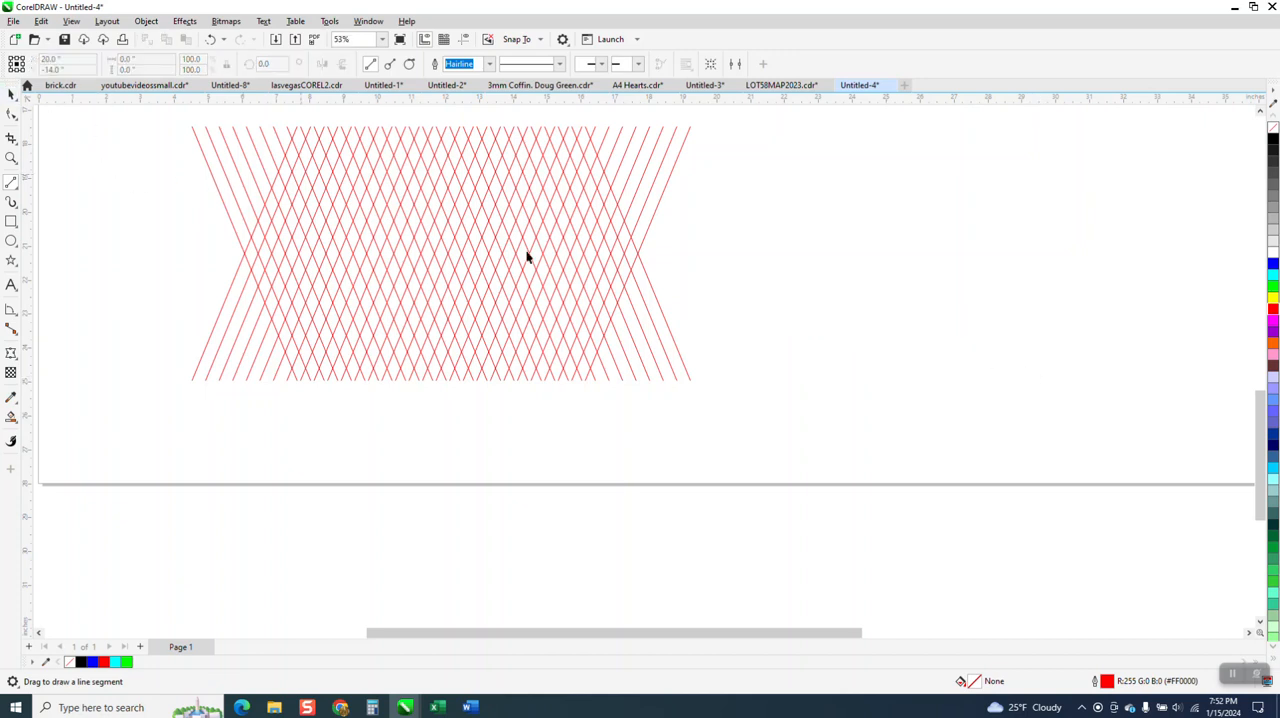
pyautogui.press('F12')
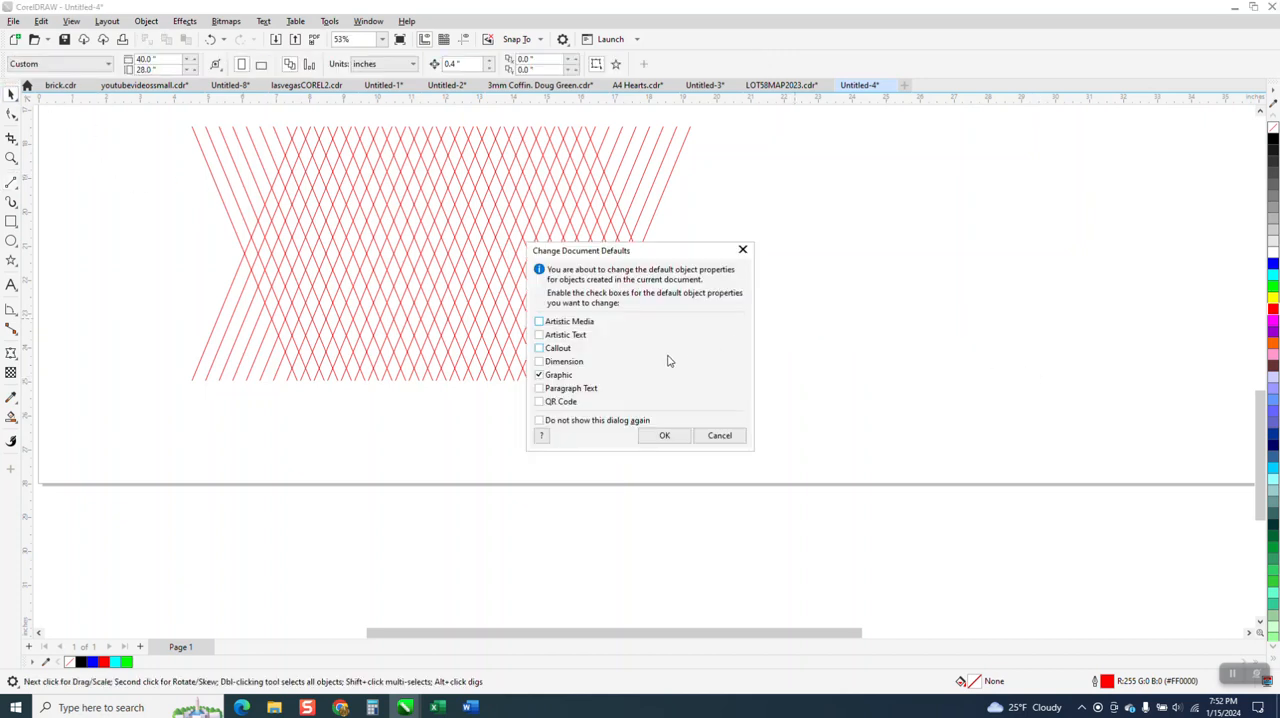
pyautogui.click(673, 430)
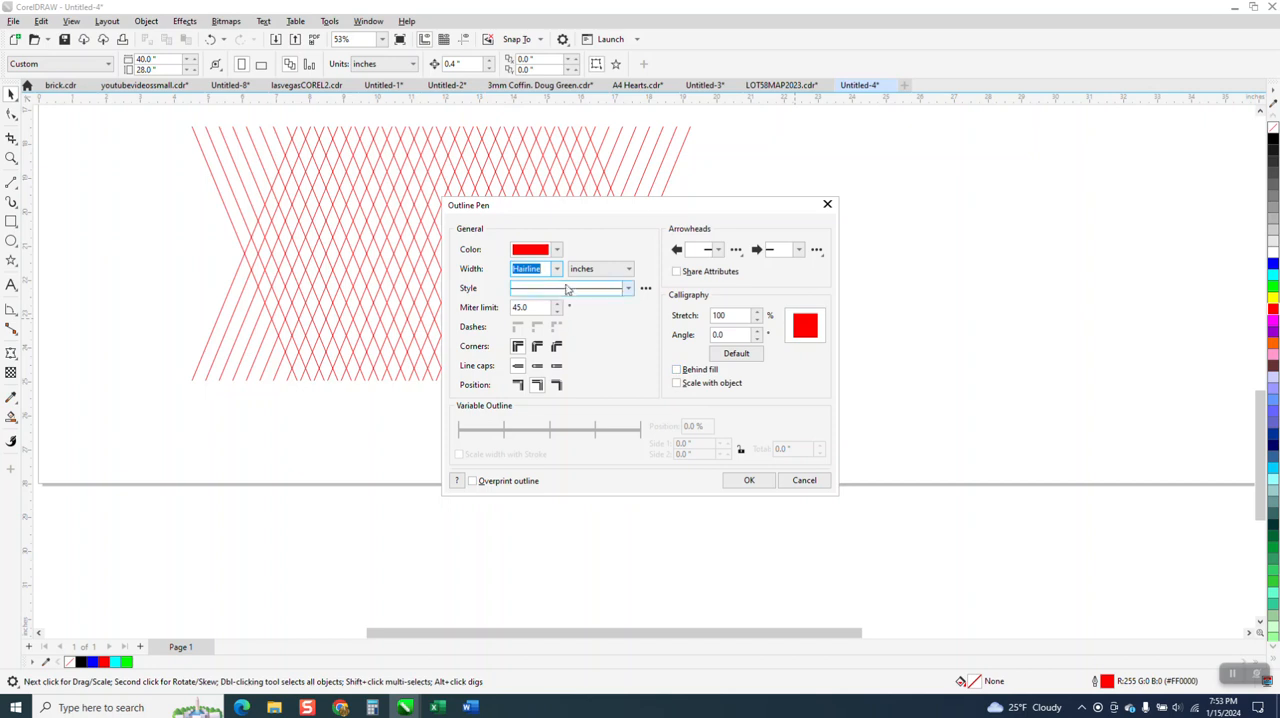
pyautogui.click(556, 268)
pyautogui.click(541, 323)
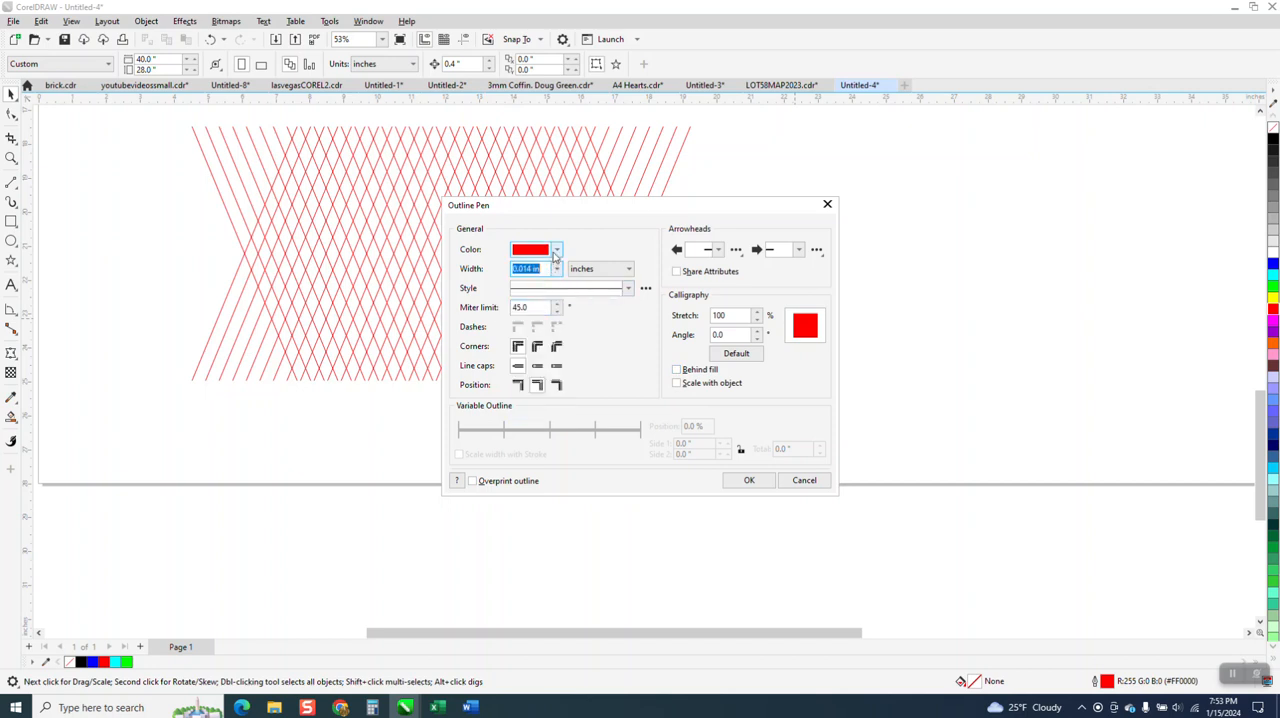
pyautogui.click(556, 249)
pyautogui.click(530, 318)
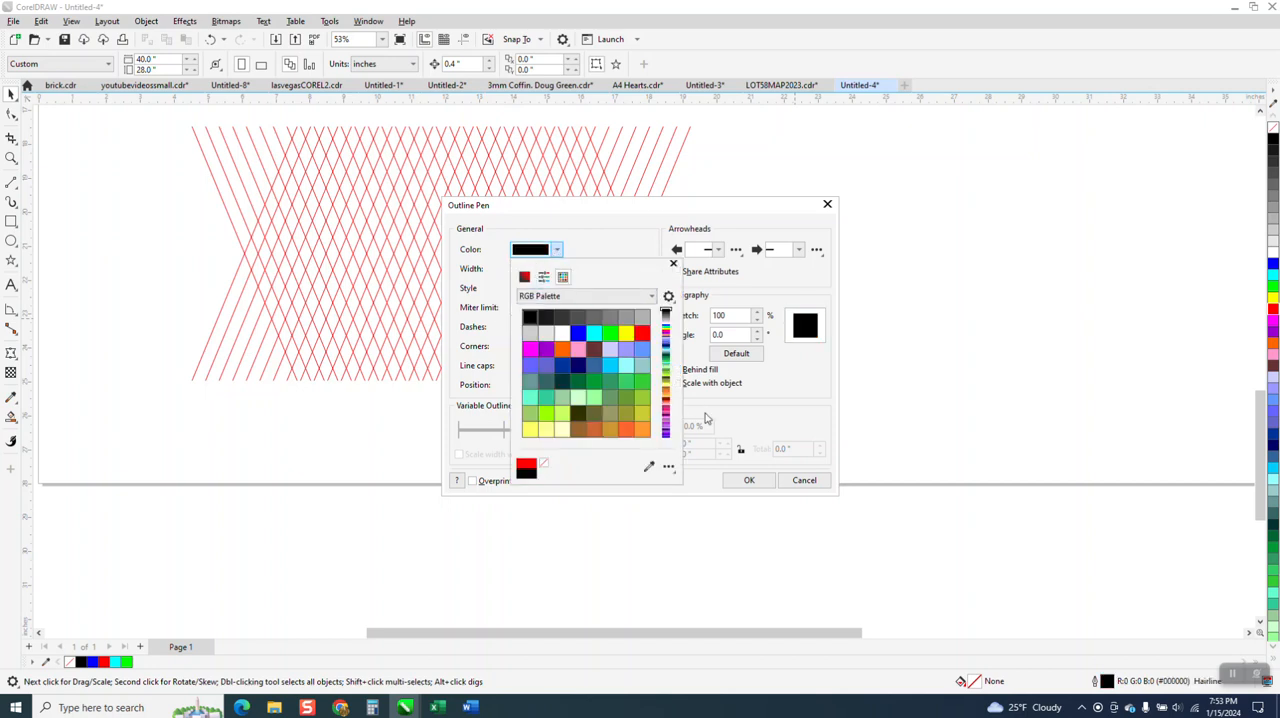
pyautogui.click(749, 481)
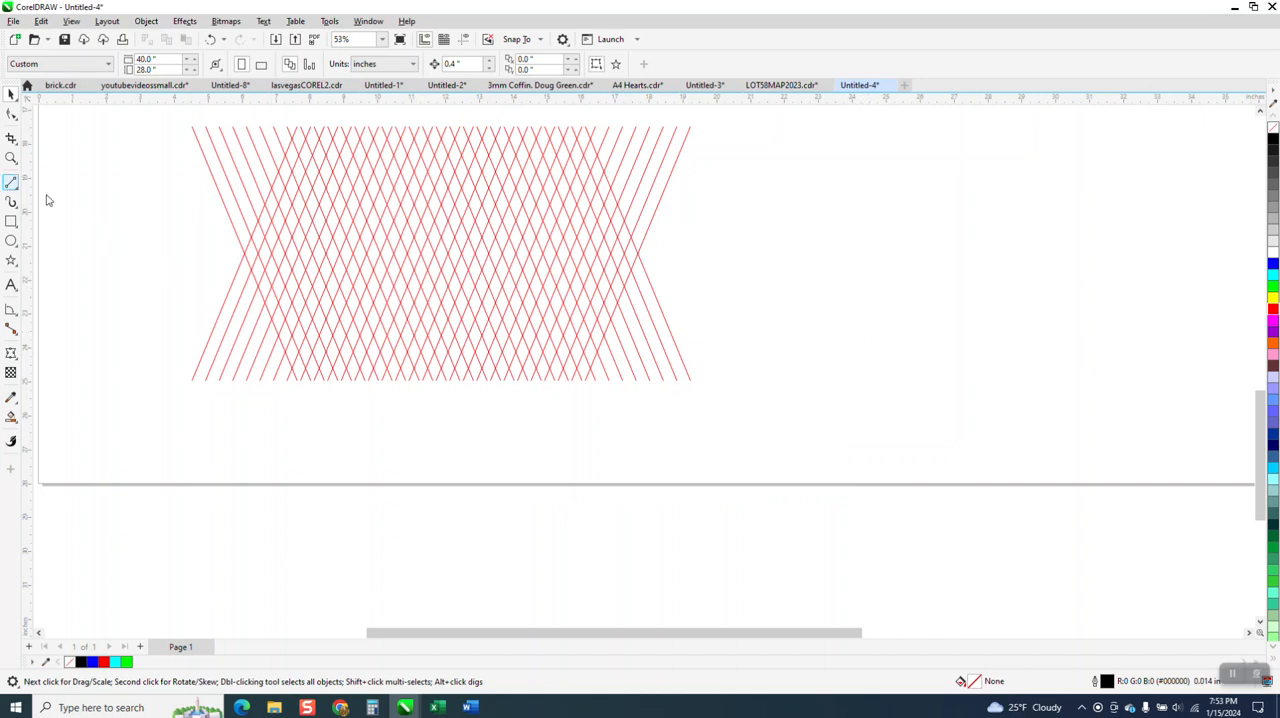
# Draw a diagonal test line beside the lattice, check its outline pen settings and delete it
pyautogui.moveTo(906, 324); pyautogui.dragTo(748, 434)
pyautogui.press('F12')
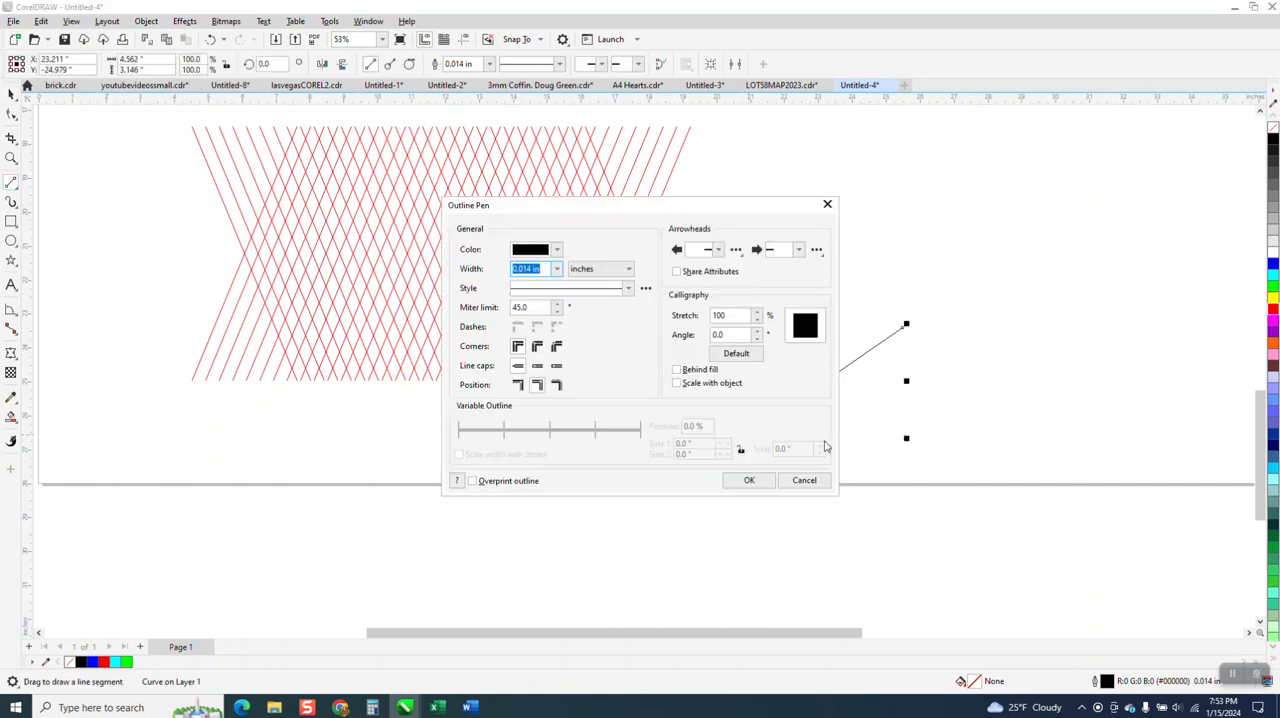
pyautogui.click(826, 484)
pyautogui.press('Delete')
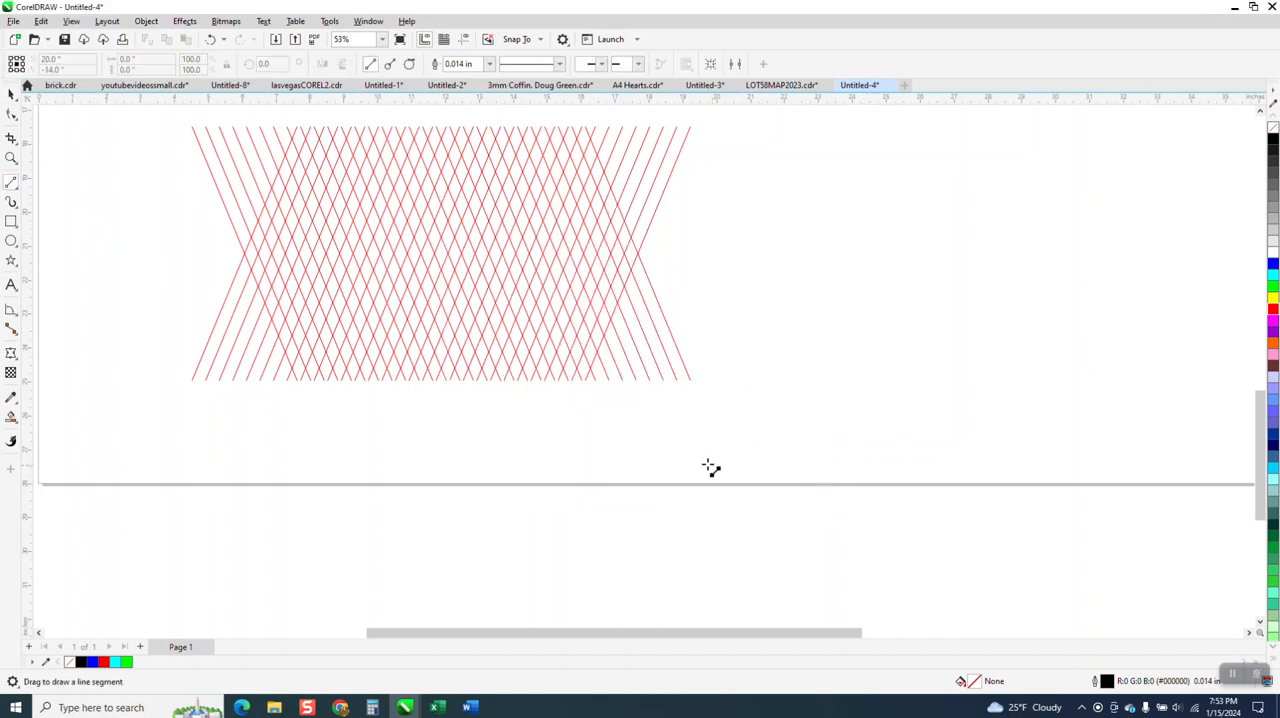
# Draw a 2-point line along a lattice line near the lower middle, spanning about 1 in horizontally and 2.41 in vertically between intersections
pyautogui.click(11, 158)
pyautogui.moveTo(237, 192); pyautogui.dragTo(708, 456)
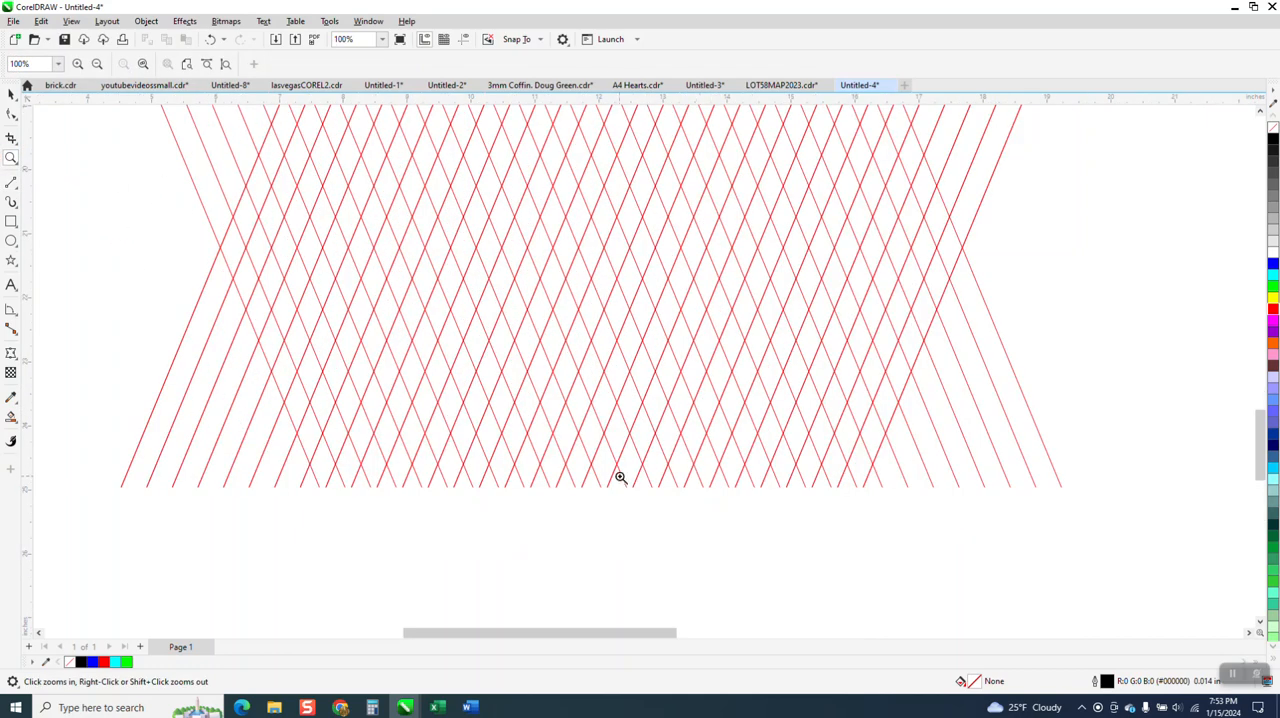
pyautogui.click(20, 196)
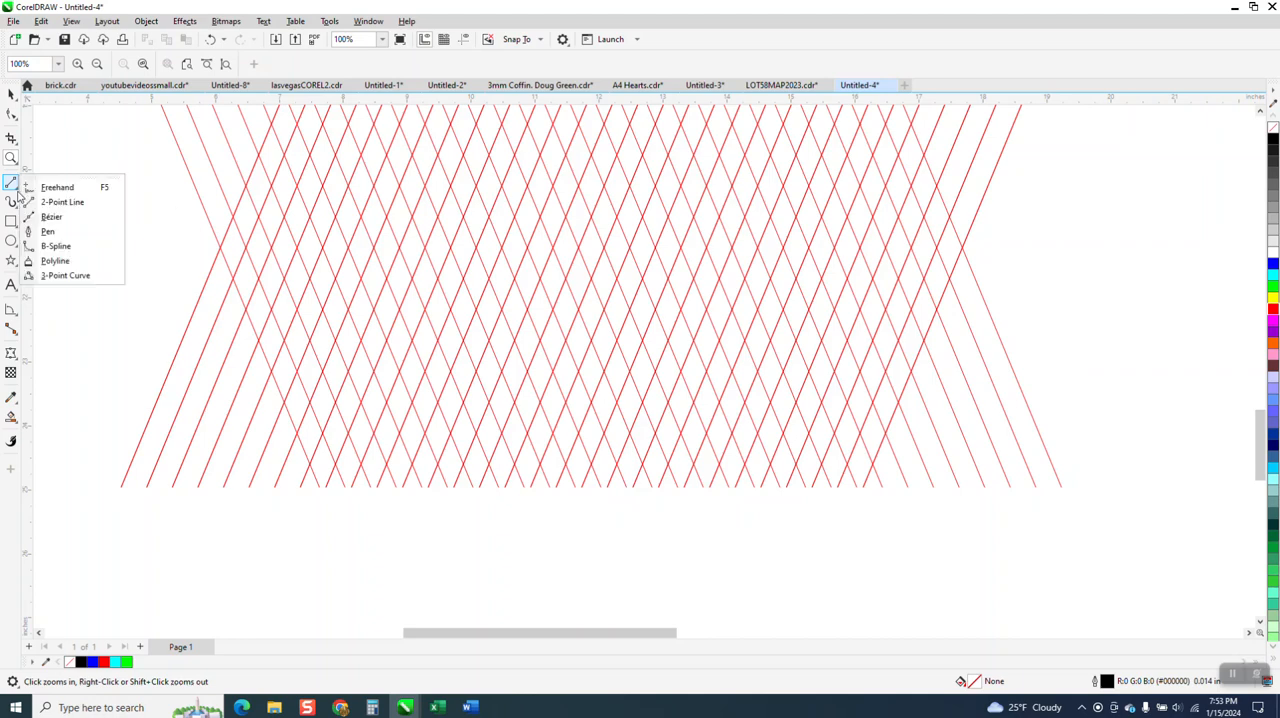
pyautogui.click(55, 200)
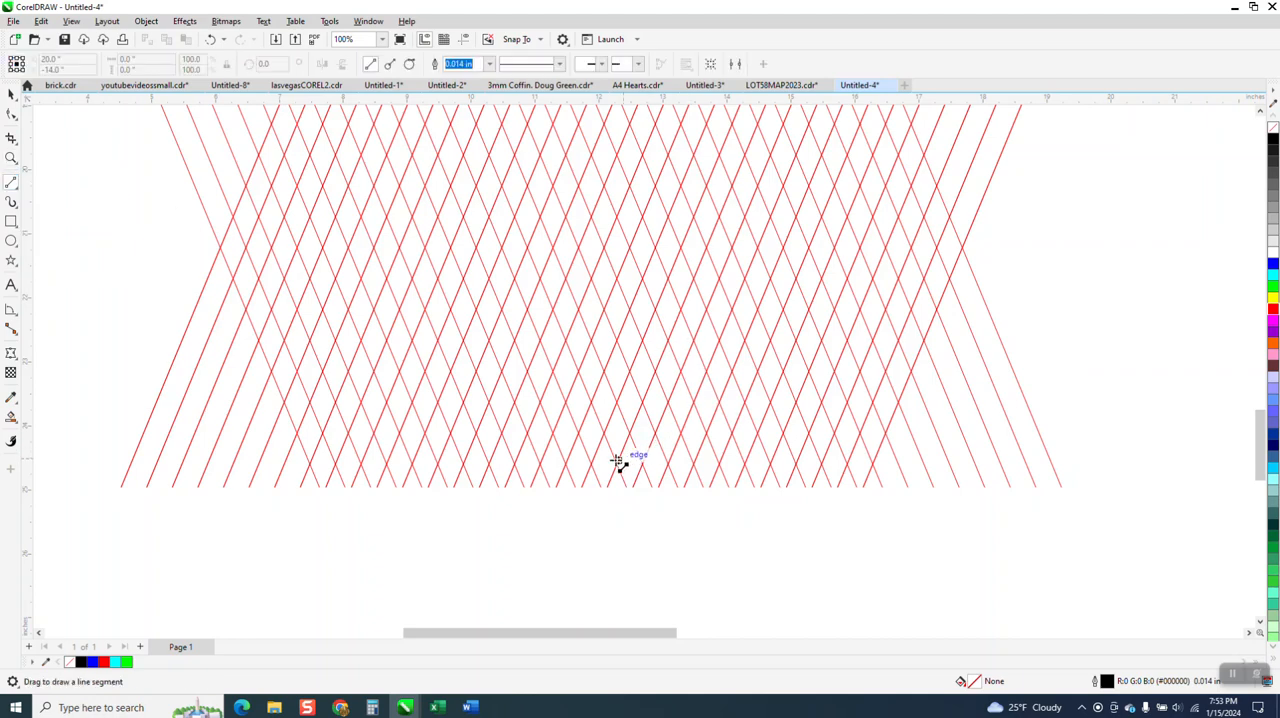
pyautogui.moveTo(593, 469); pyautogui.dragTo(656, 313)
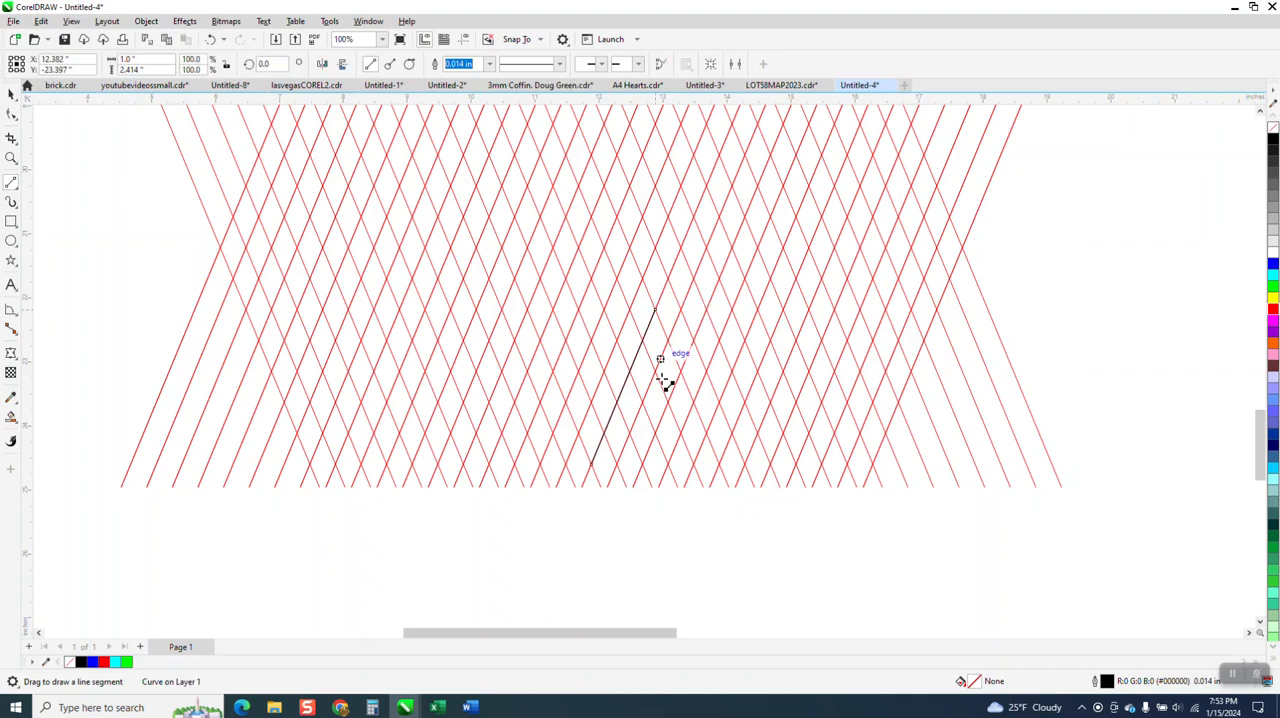
# Mirror a copy of the line horizontally into a V, then mirror a copy of the V upward to close the diamond
pyautogui.click(9, 94)
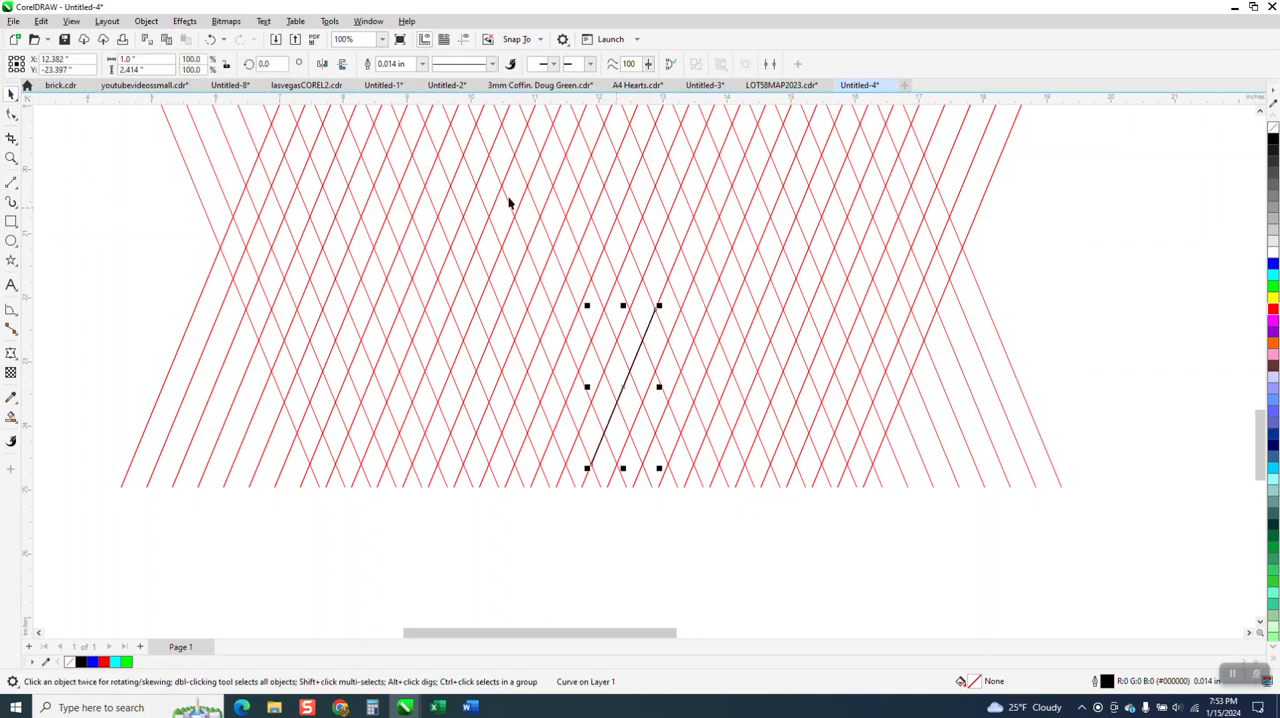
pyautogui.click(321, 63)
pyautogui.moveTo(656, 465); pyautogui.dragTo(588, 476)
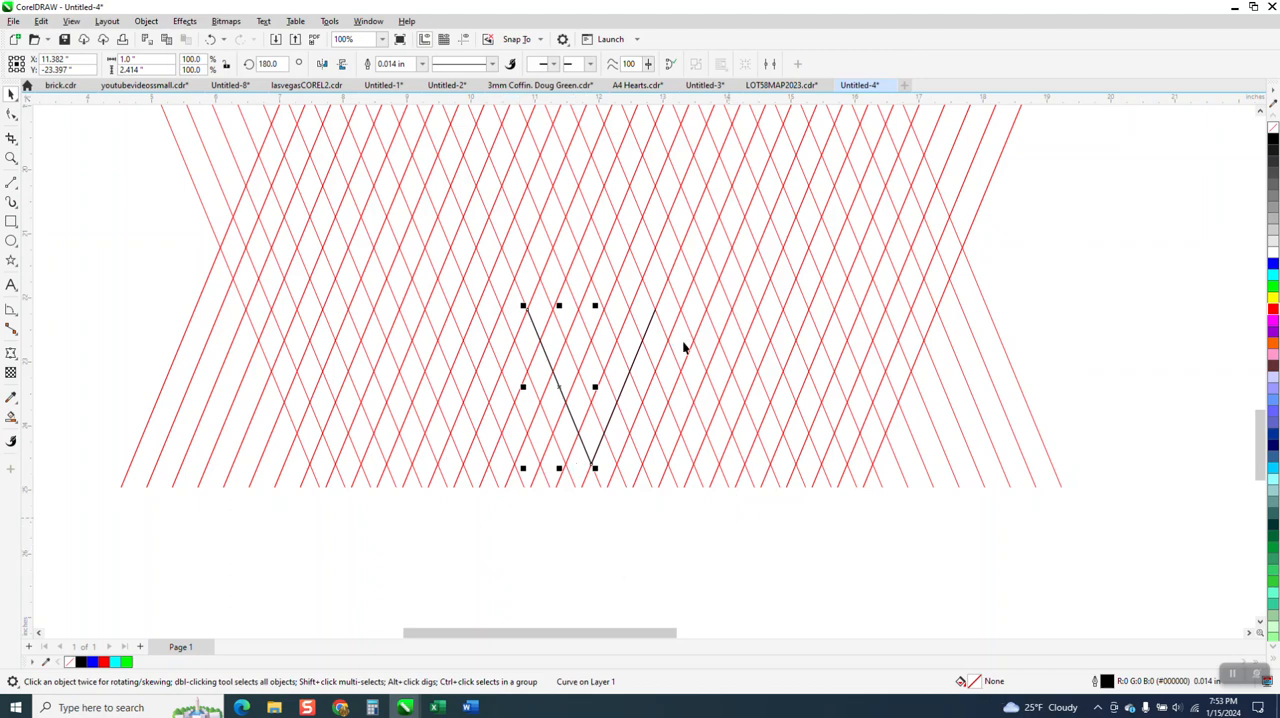
pyautogui.moveTo(748, 592); pyautogui.dragTo(432, 282)
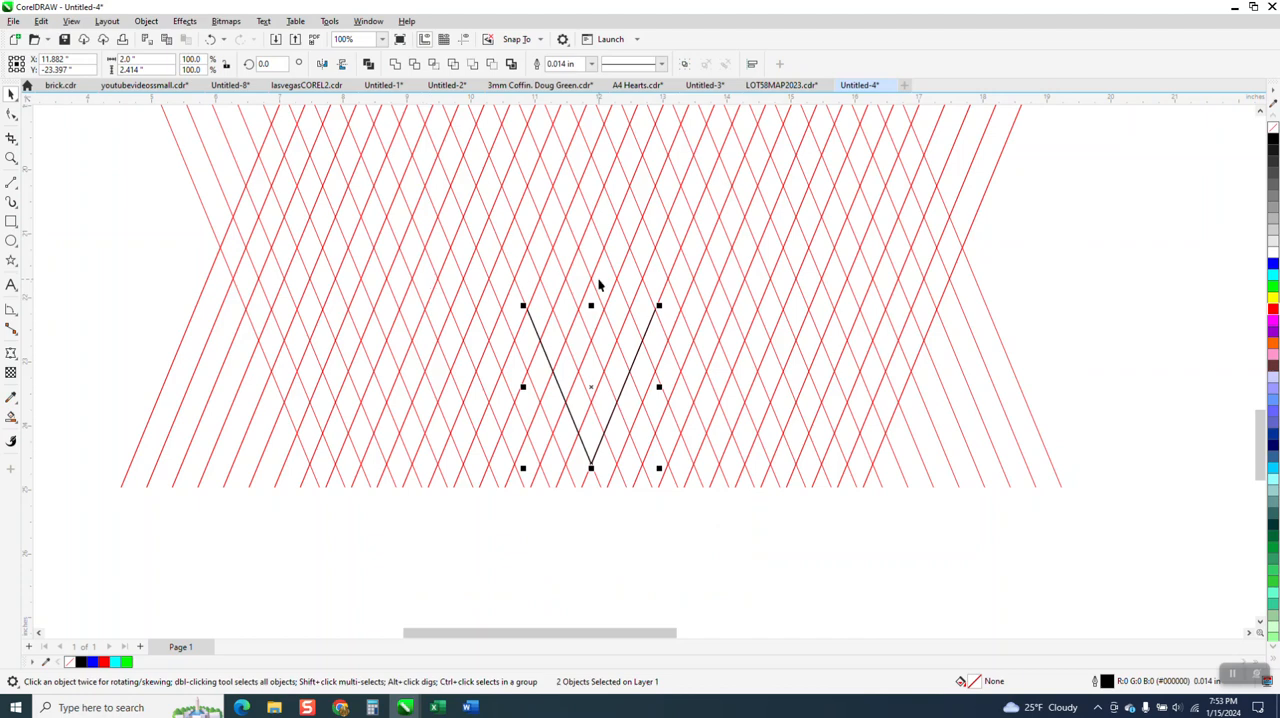
pyautogui.moveTo(591, 466); pyautogui.dragTo(592, 150)
pyautogui.scroll(-1, 466, 563)
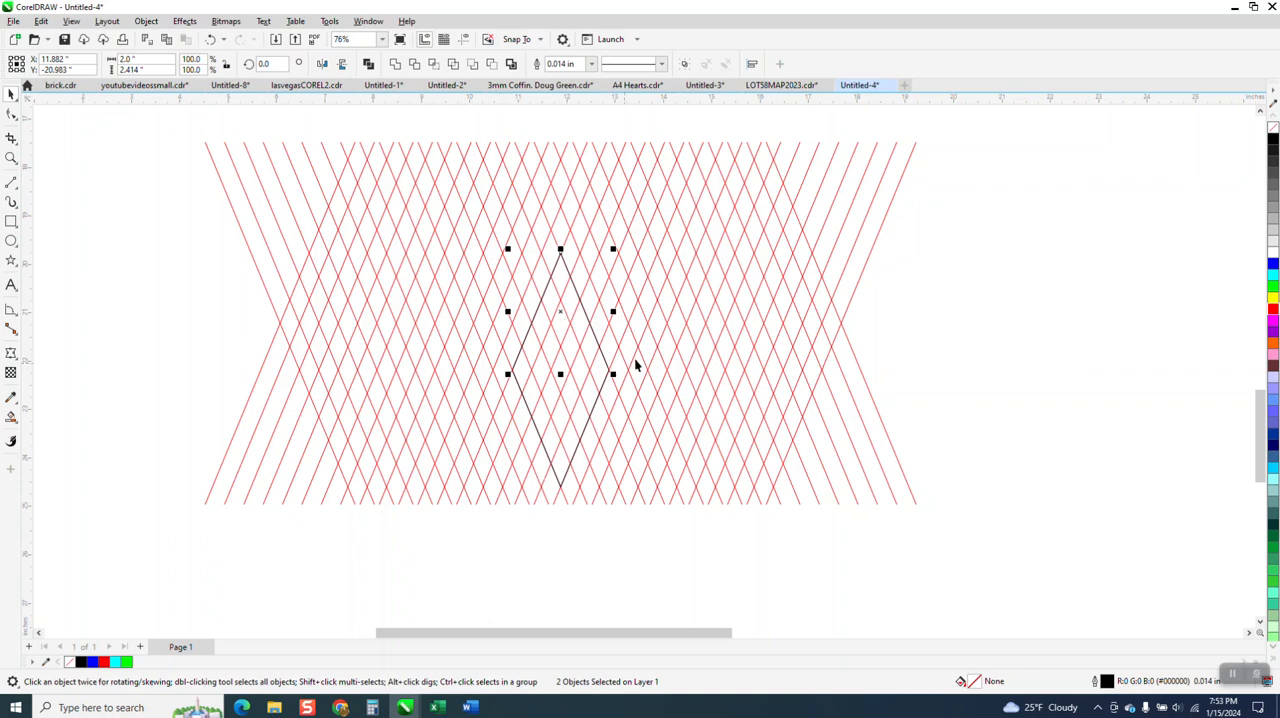
# Smart-fill the lattice cells along the diamond's two right-hand edges, from the bottom tip to the top tip, in blue without outline
pyautogui.click(11, 158)
pyautogui.moveTo(418, 236); pyautogui.dragTo(745, 580)
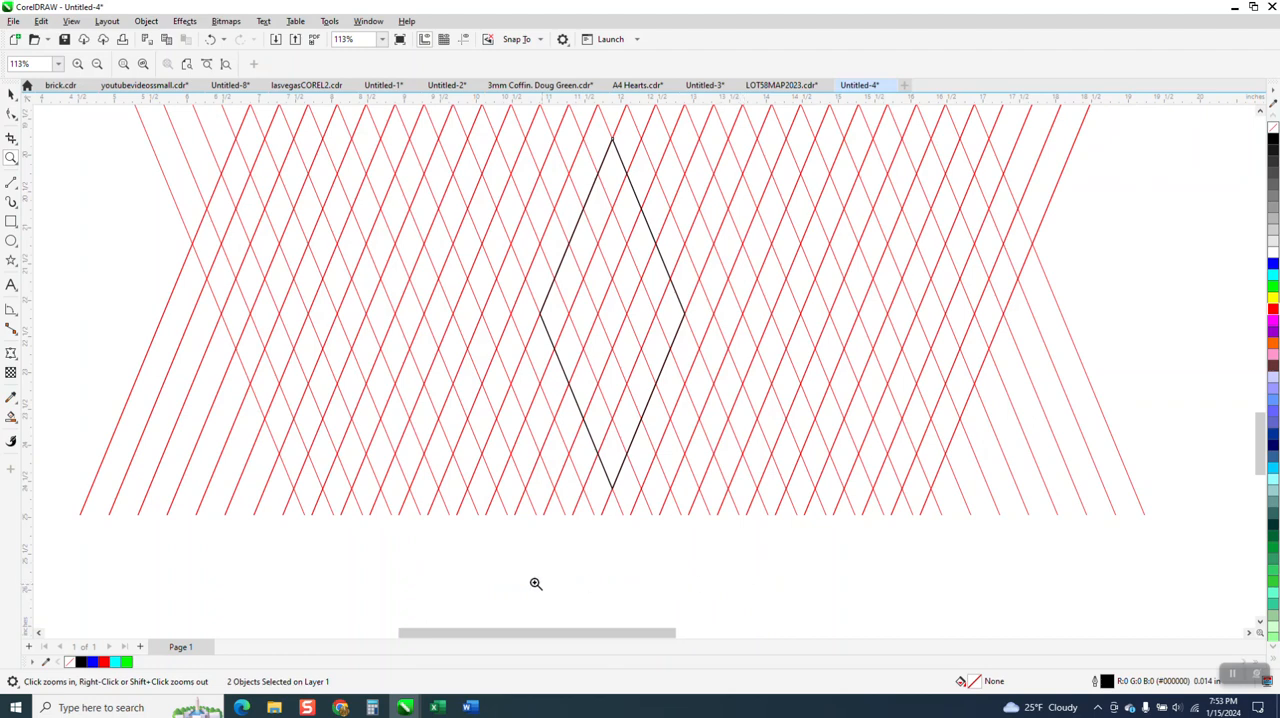
pyautogui.scroll(-1, 537, 583)
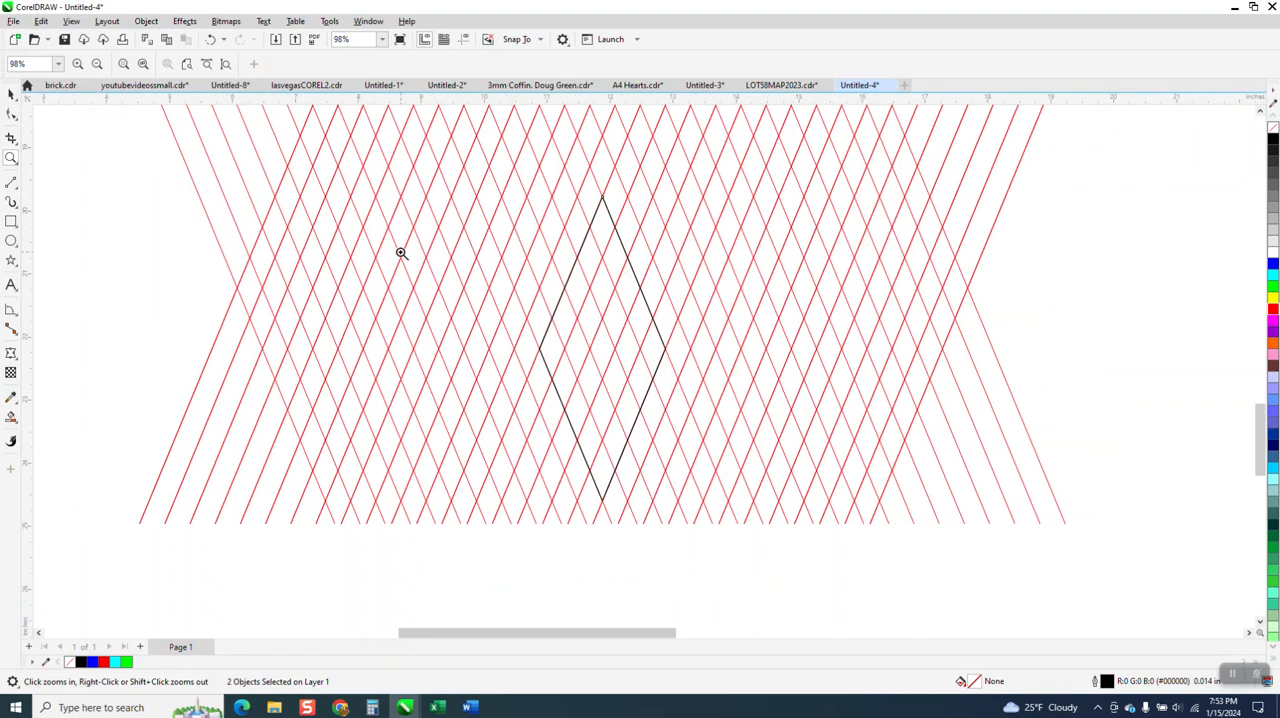
pyautogui.scroll(-1, 400, 255)
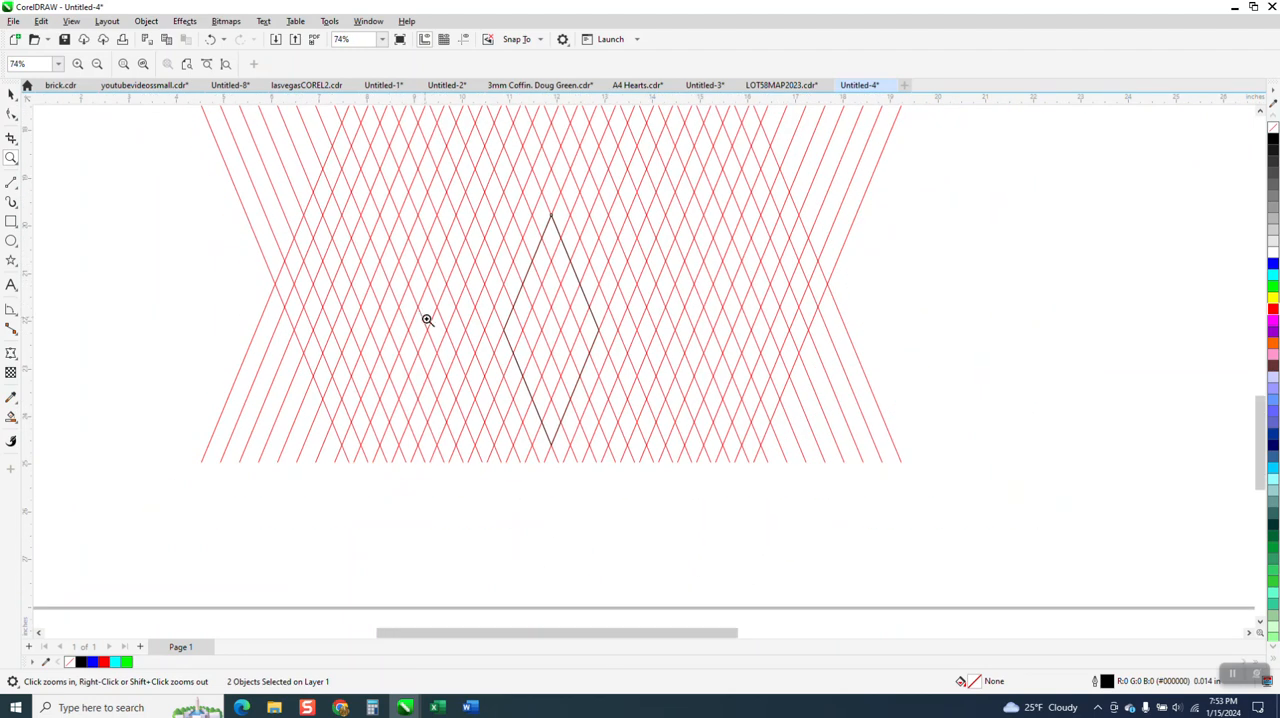
pyautogui.click(11, 416)
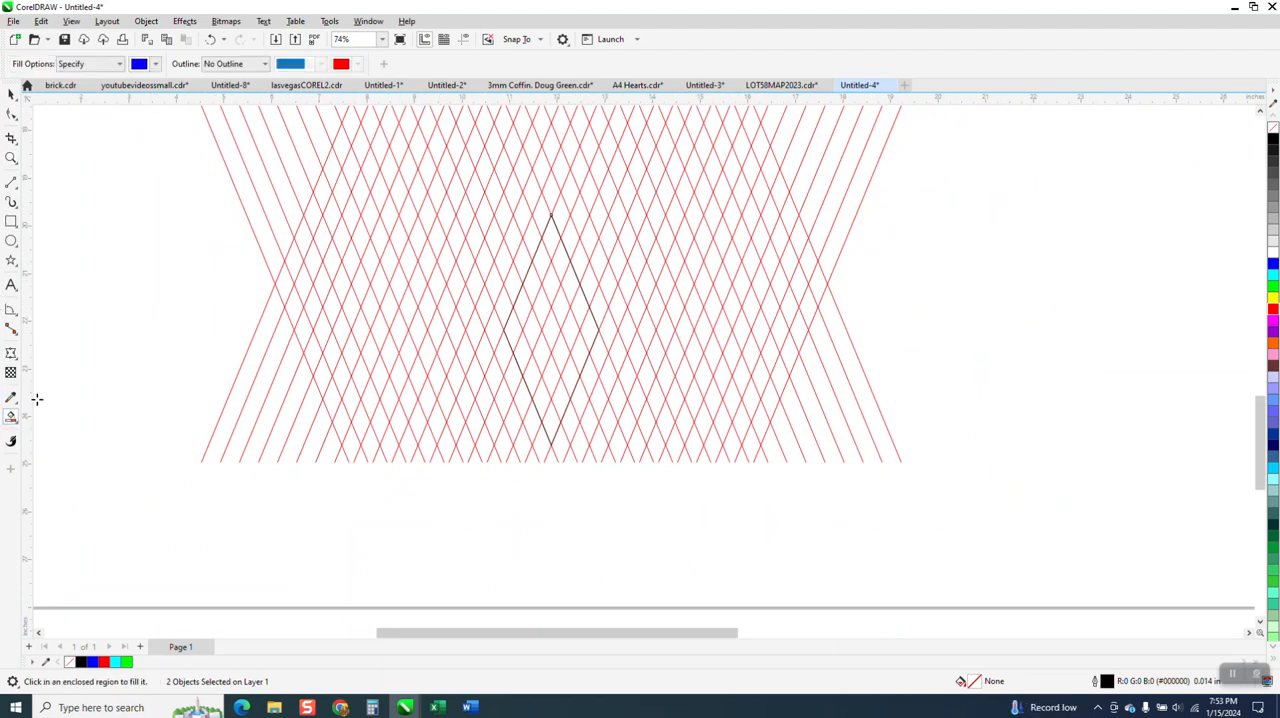
pyautogui.click(550, 418)
pyautogui.click(563, 396)
pyautogui.click(572, 373)
pyautogui.click(584, 350)
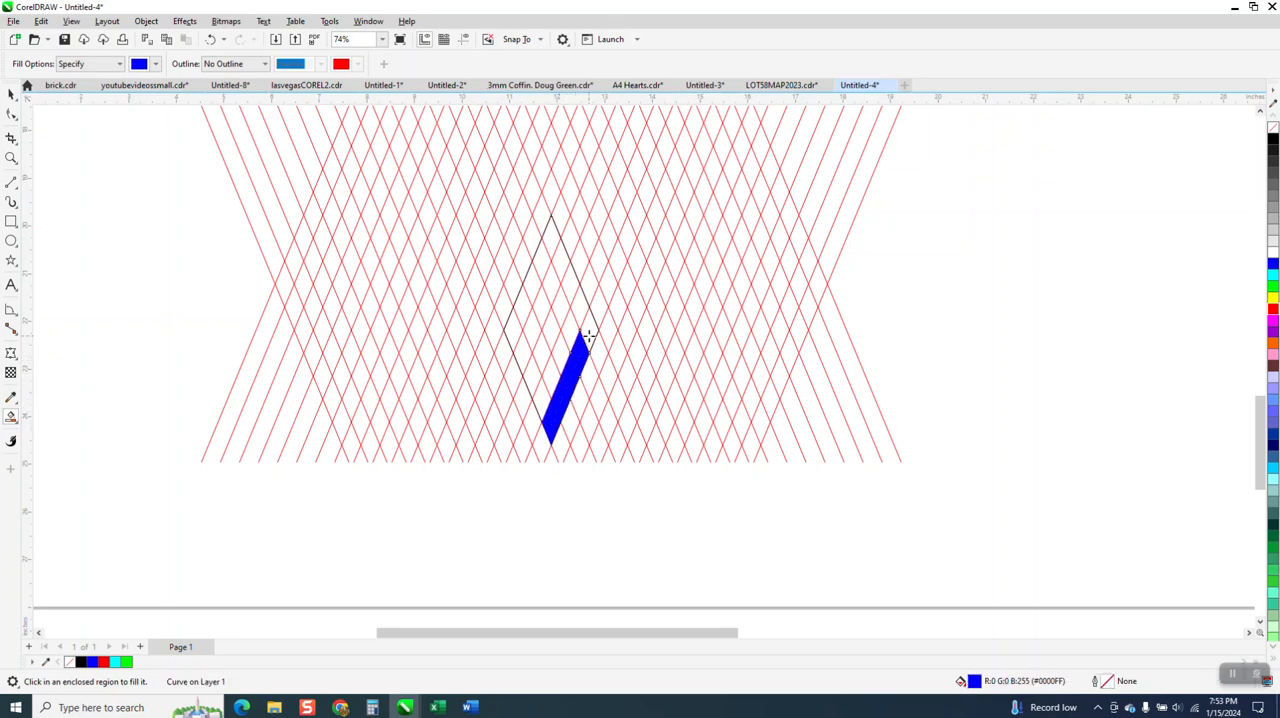
pyautogui.click(589, 334)
pyautogui.click(580, 308)
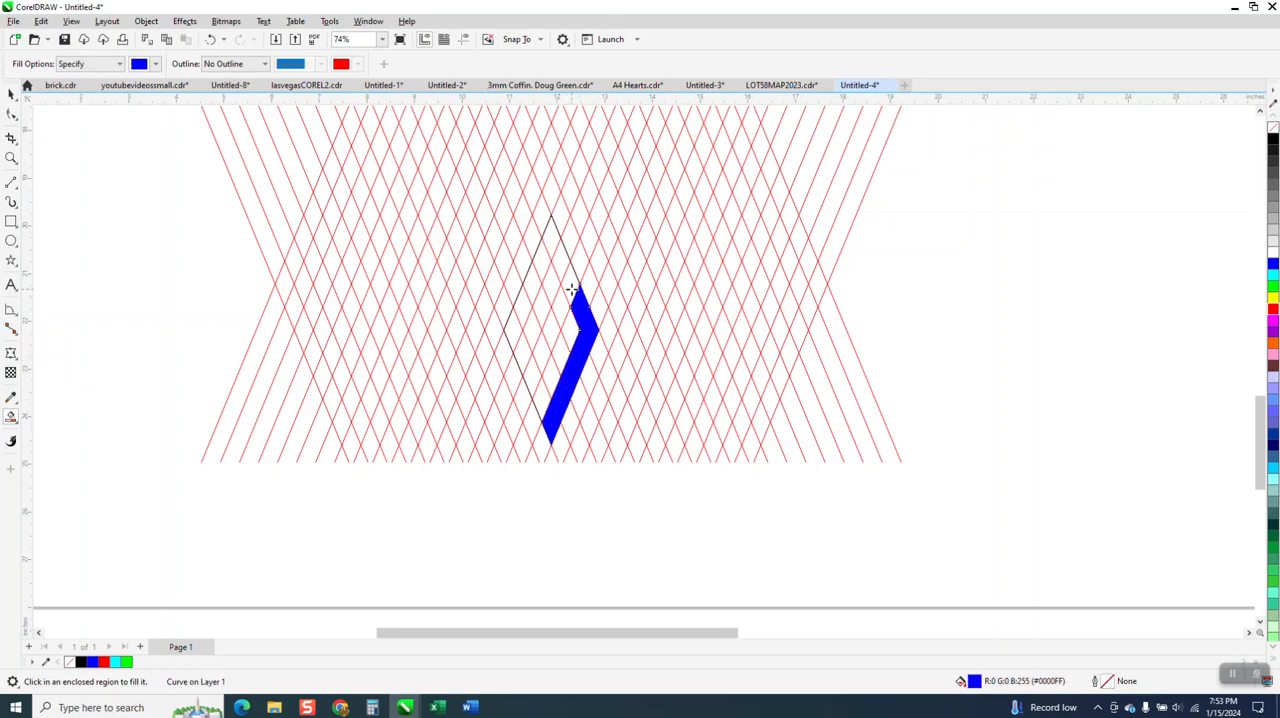
pyautogui.click(568, 284)
pyautogui.click(558, 260)
pyautogui.click(545, 240)
# Fill the blue band down the upper-left edge, through the diamond's centre and around to its left tip
pyautogui.click(537, 263)
pyautogui.click(529, 287)
pyautogui.click(540, 309)
pyautogui.click(551, 335)
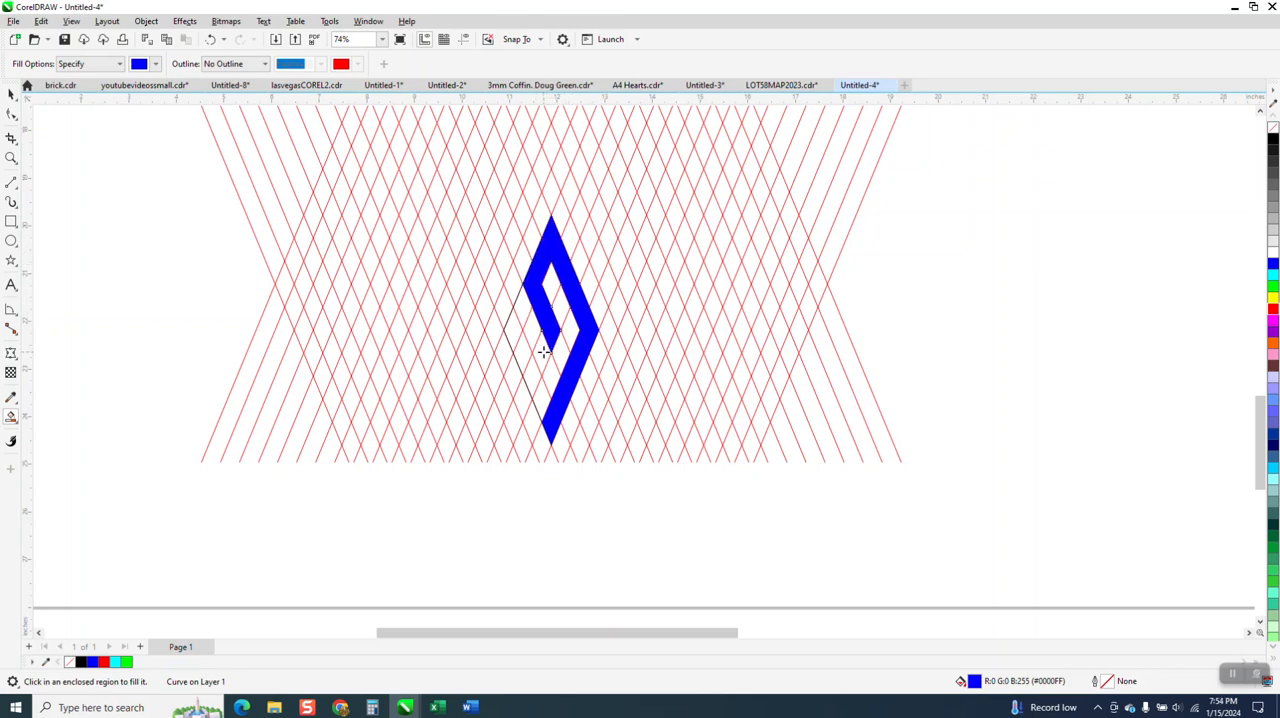
pyautogui.click(541, 357)
pyautogui.click(531, 378)
pyautogui.click(522, 352)
pyautogui.click(513, 328)
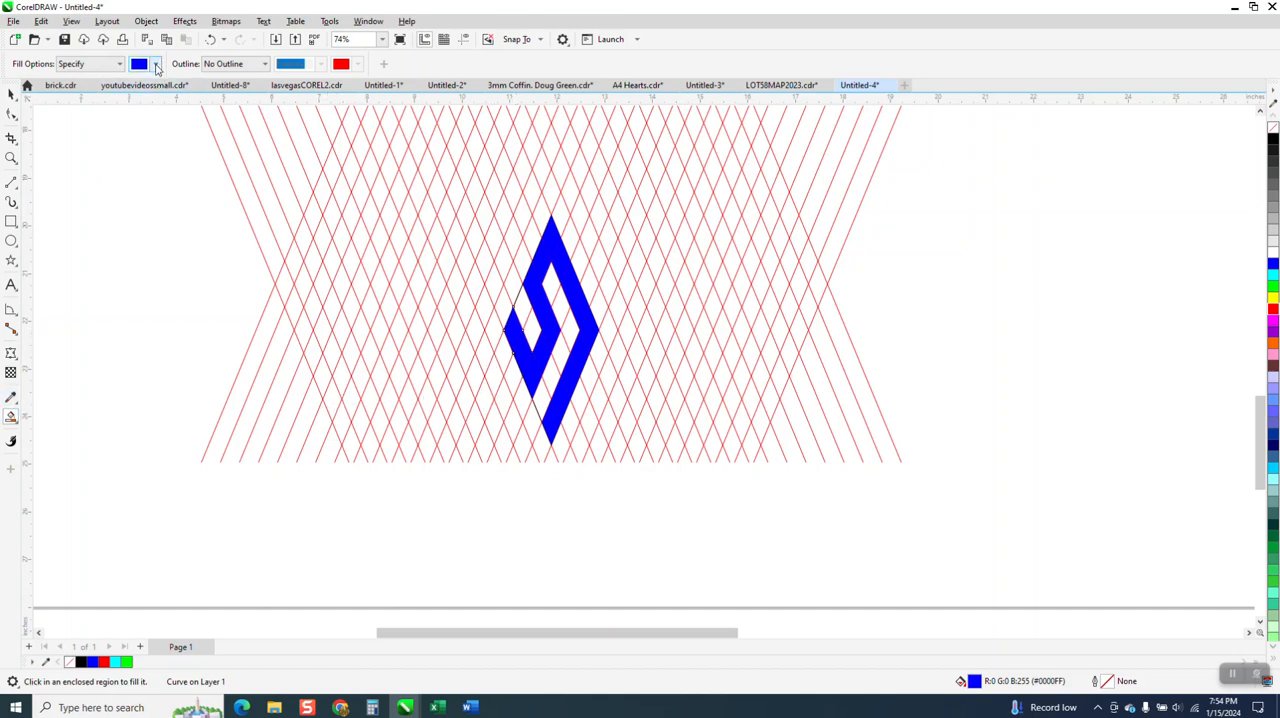
# Change the smart fill colour to red and fill all the remaining empty cells inside the diamond
pyautogui.click(156, 65)
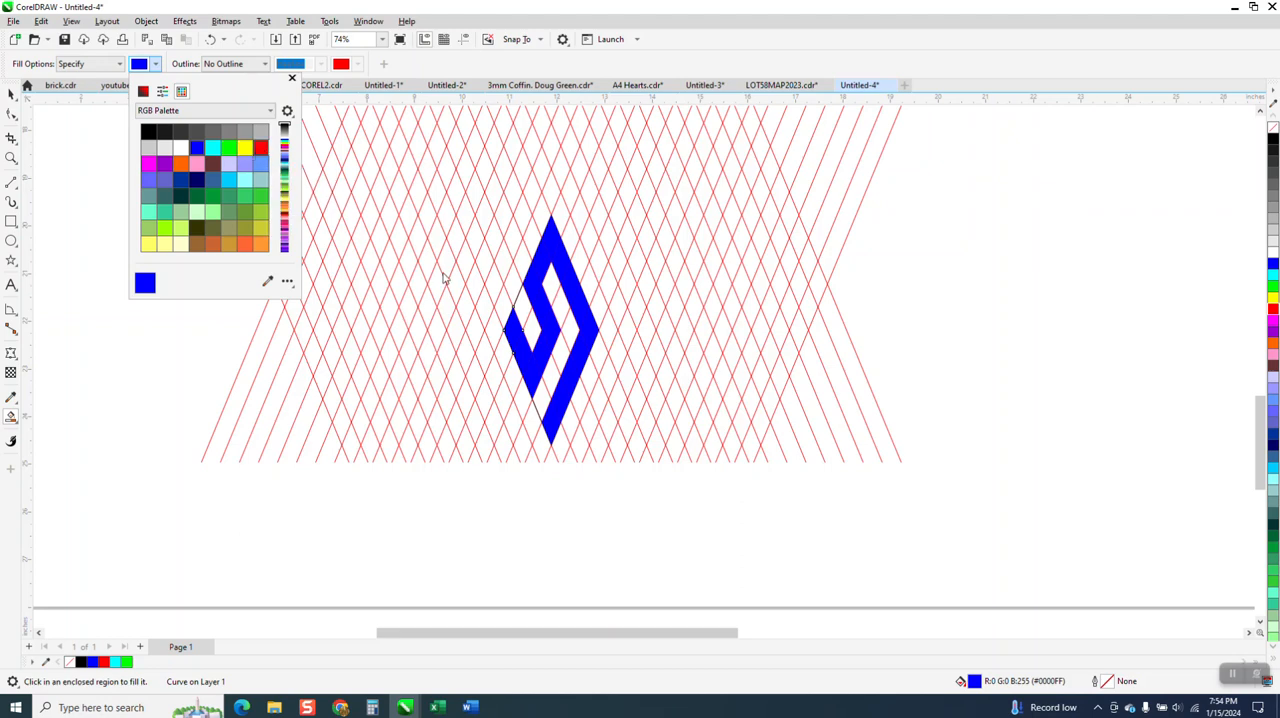
pyautogui.click(517, 311)
pyautogui.click(521, 303)
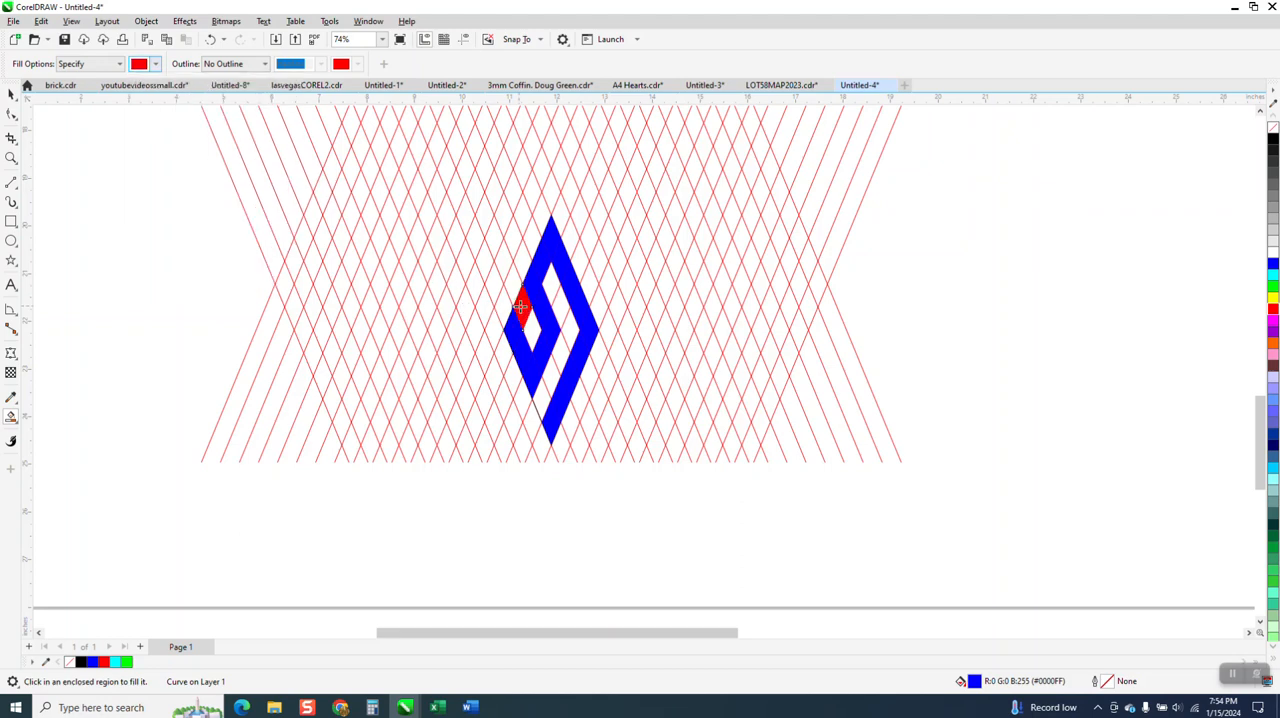
pyautogui.click(533, 325)
pyautogui.click(553, 283)
pyautogui.click(561, 305)
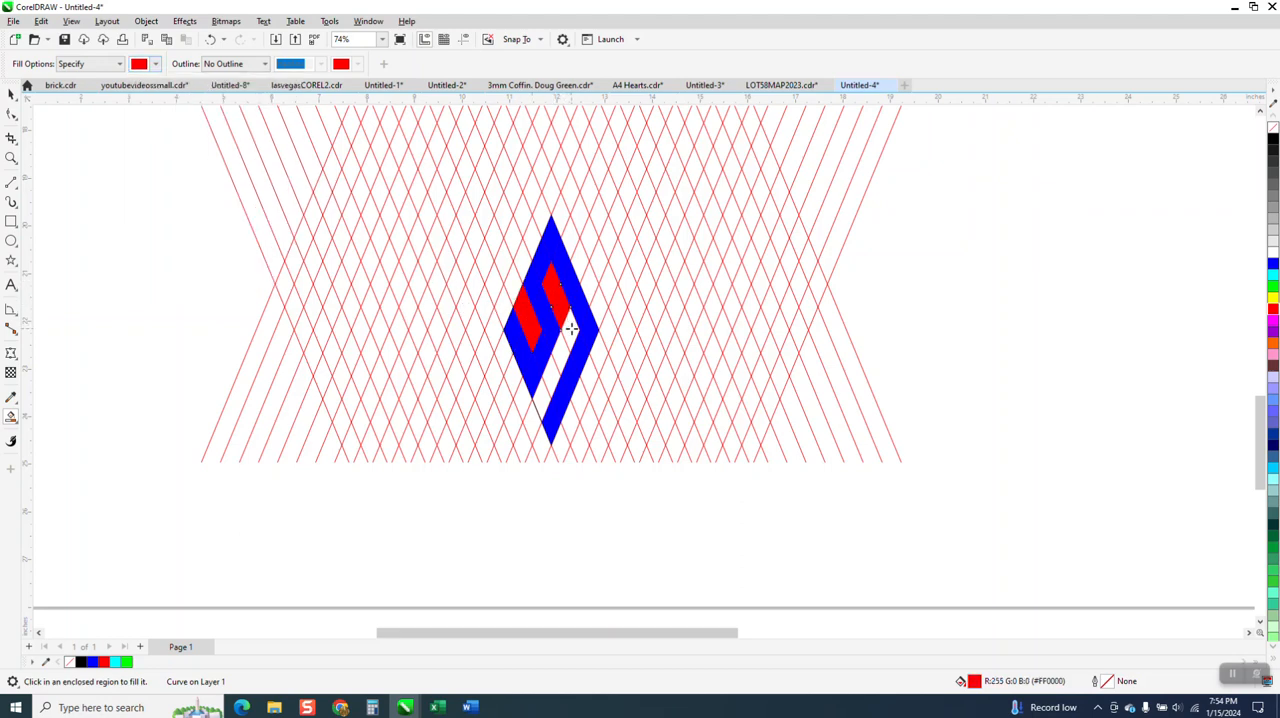
pyautogui.click(567, 328)
pyautogui.click(559, 352)
pyautogui.click(552, 369)
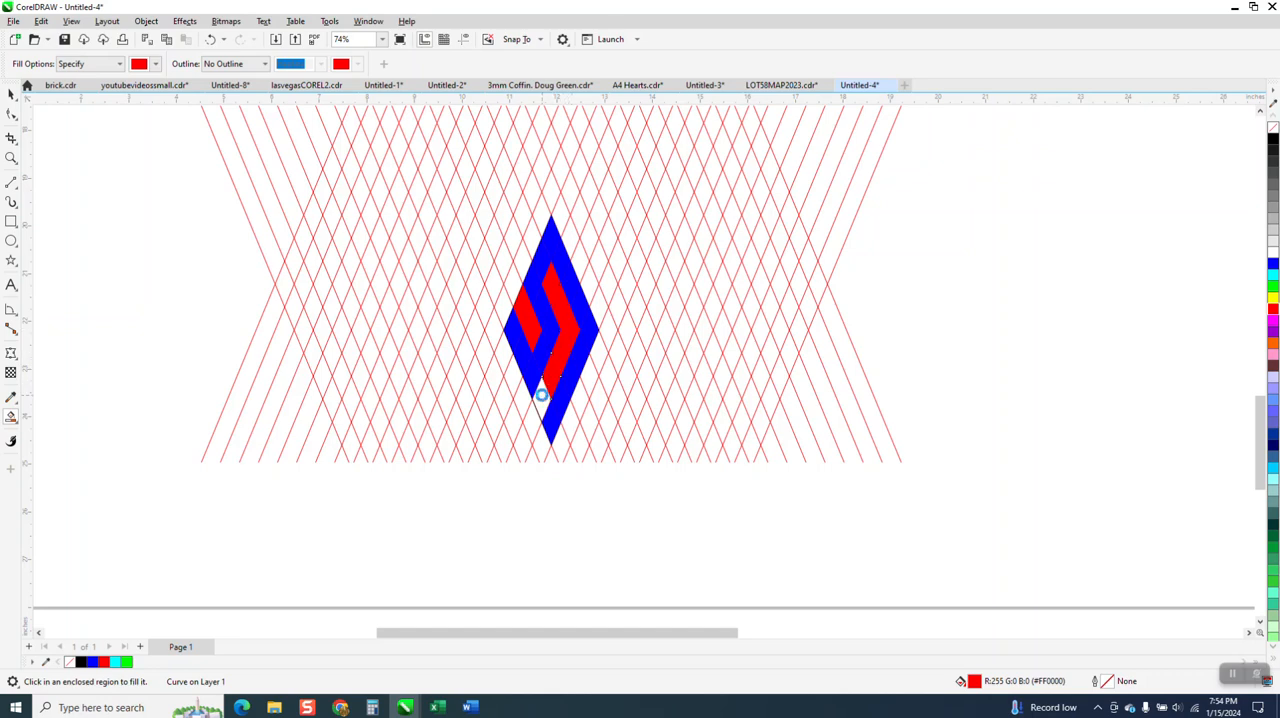
pyautogui.click(538, 396)
# Select the whole filled diamond with its outline lines and move it off the lattice to the empty area on the right
pyautogui.click(11, 93)
pyautogui.scroll(-3, 533, 372)
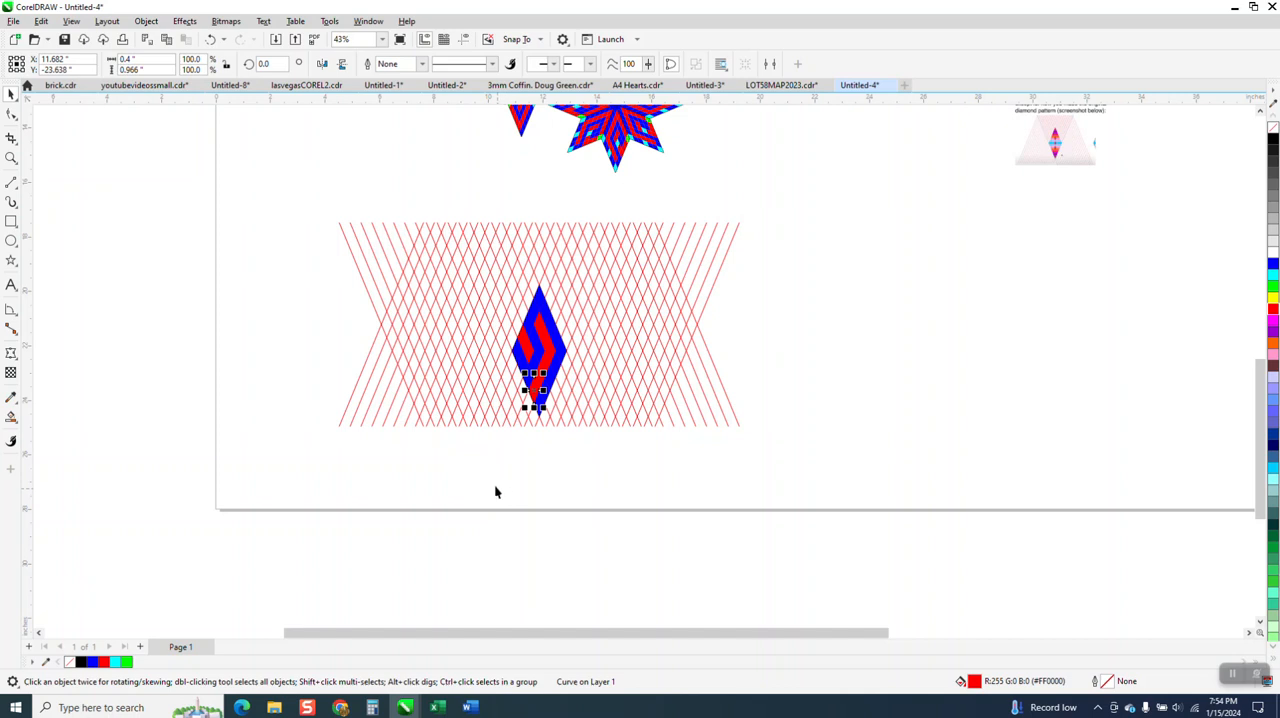
pyautogui.moveTo(495, 488); pyautogui.dragTo(582, 258)
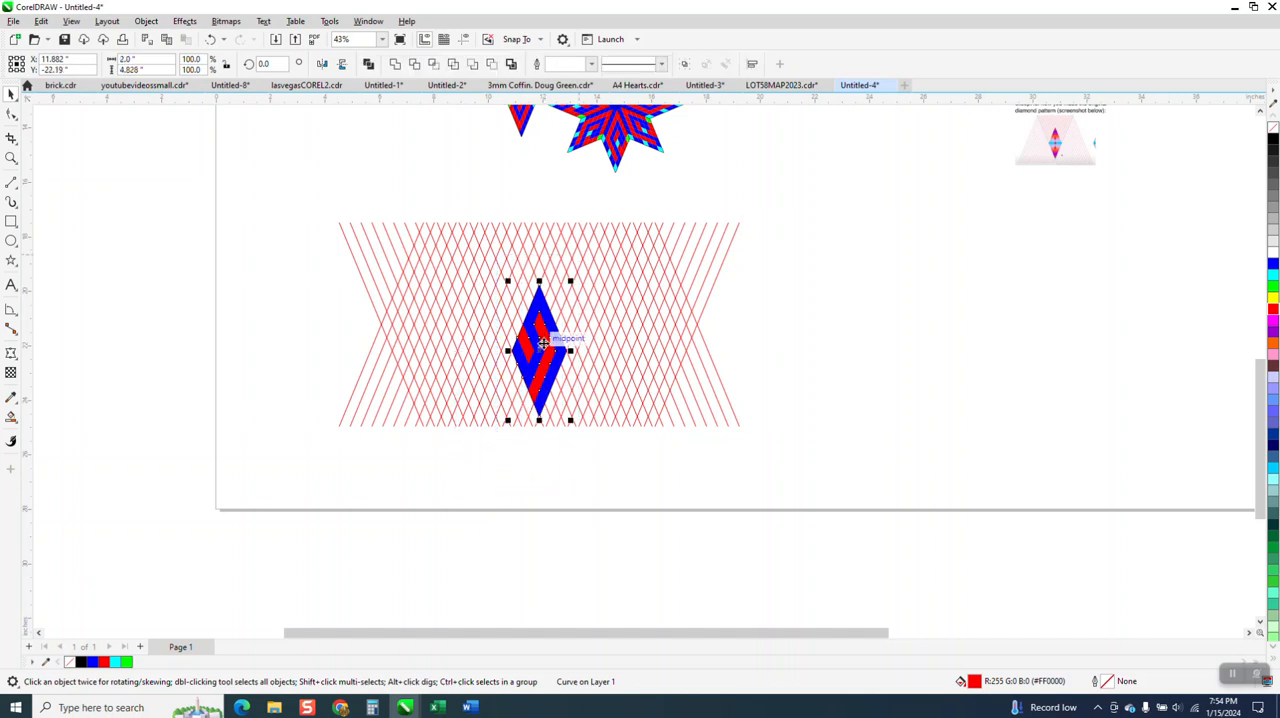
pyautogui.moveTo(543, 343); pyautogui.dragTo(858, 328)
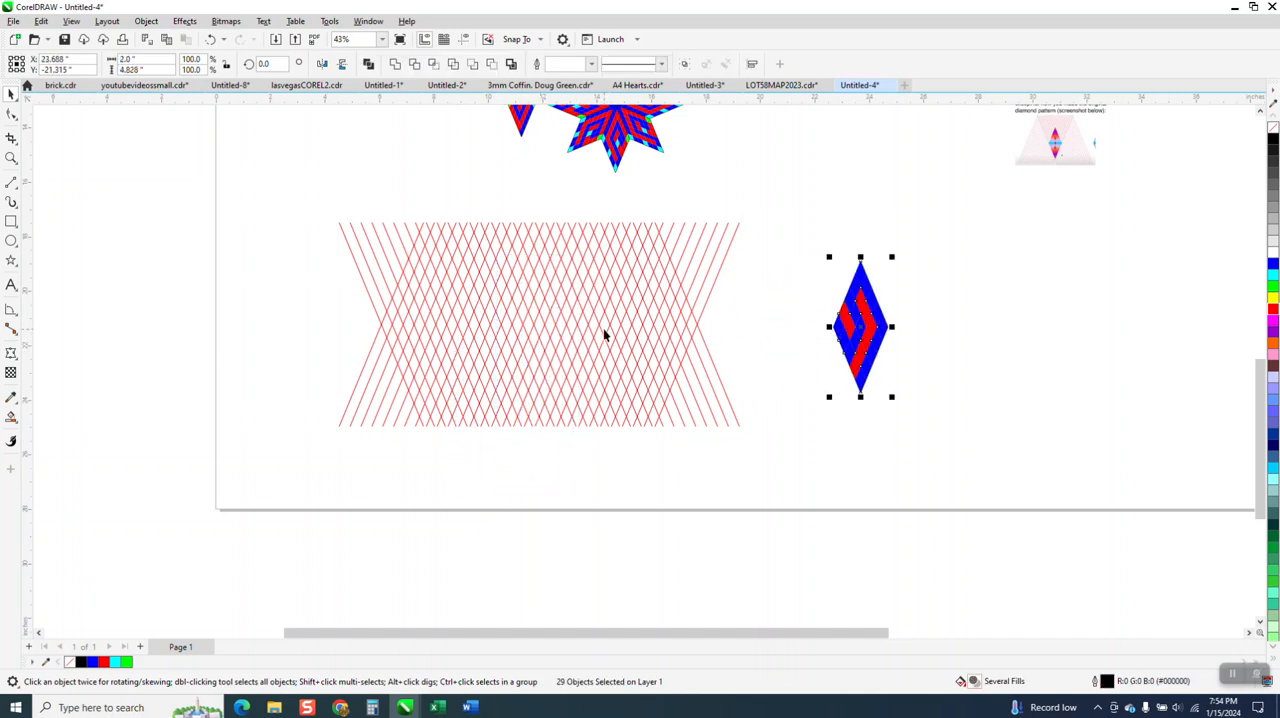
# Delete both groups of slanted red lattice lines
pyautogui.scroll(-1, 604, 335)
pyautogui.click(580, 345)
pyautogui.press('Delete')
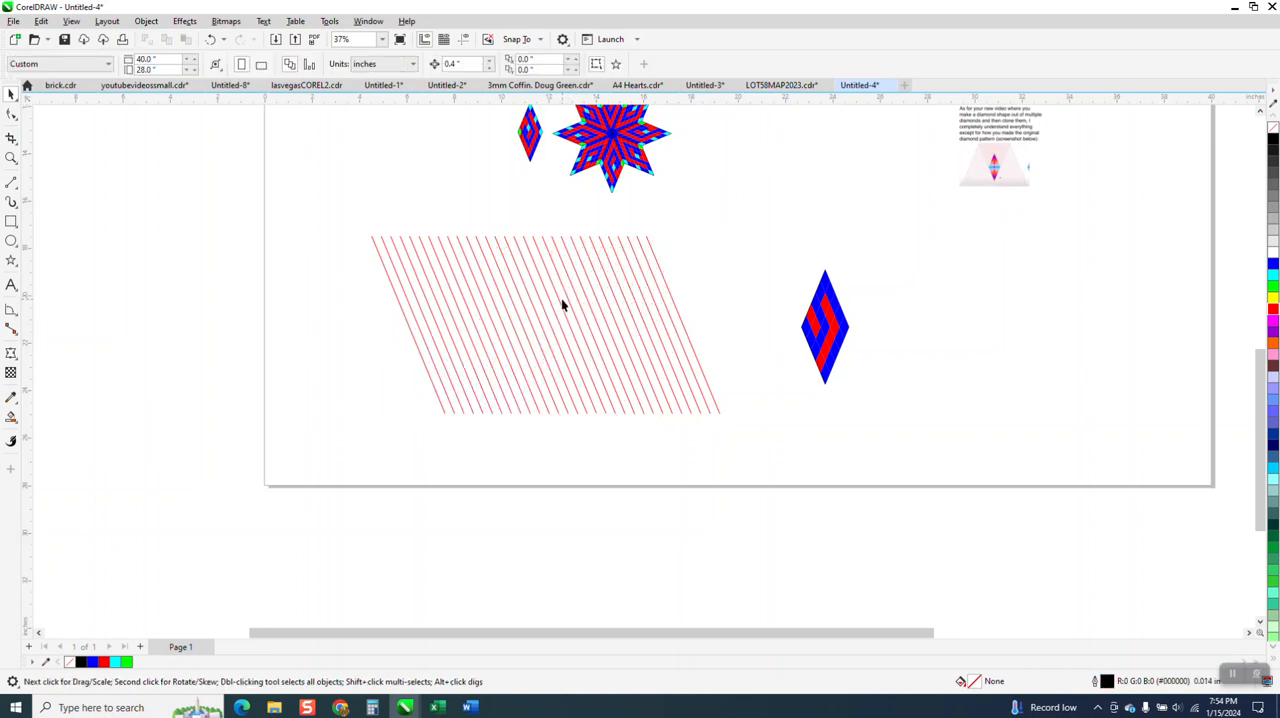
pyautogui.click(565, 300)
pyautogui.press('Delete')
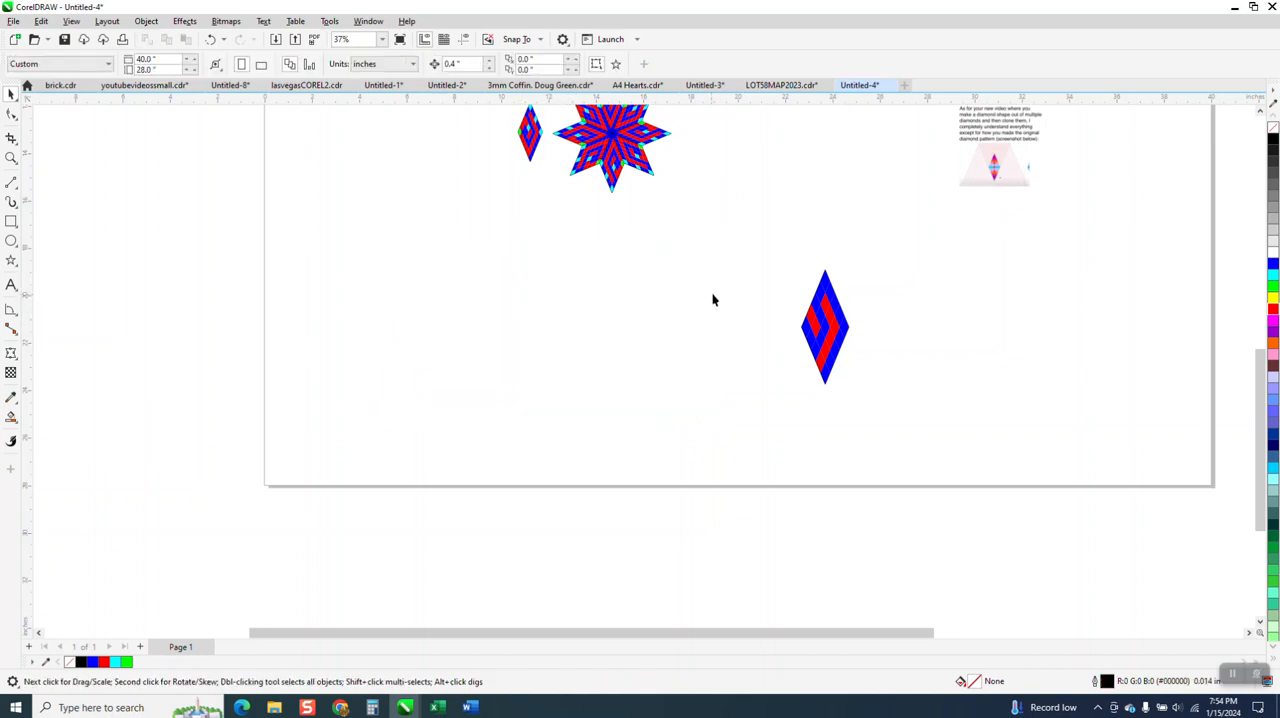
# Move the complete diamond up and to the left, closer to the star pattern
pyautogui.click(825, 320)
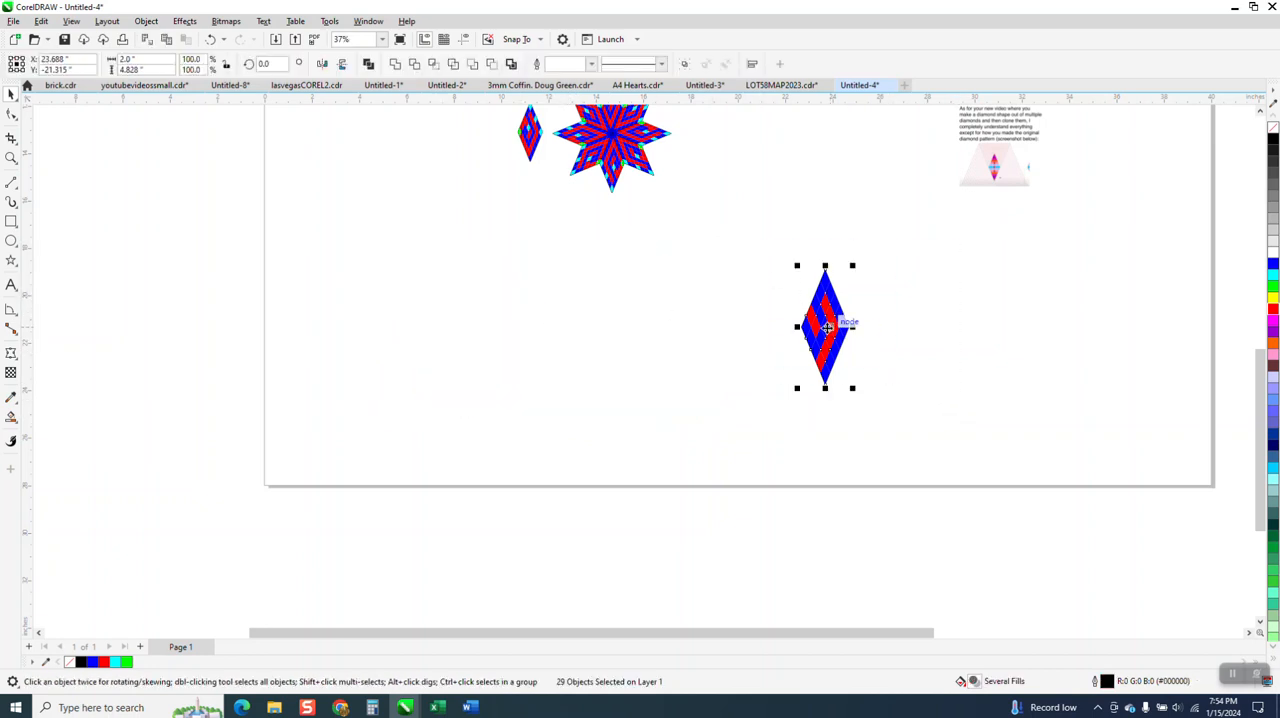
pyautogui.moveTo(826, 332); pyautogui.dragTo(746, 248)
pyautogui.click(777, 262)
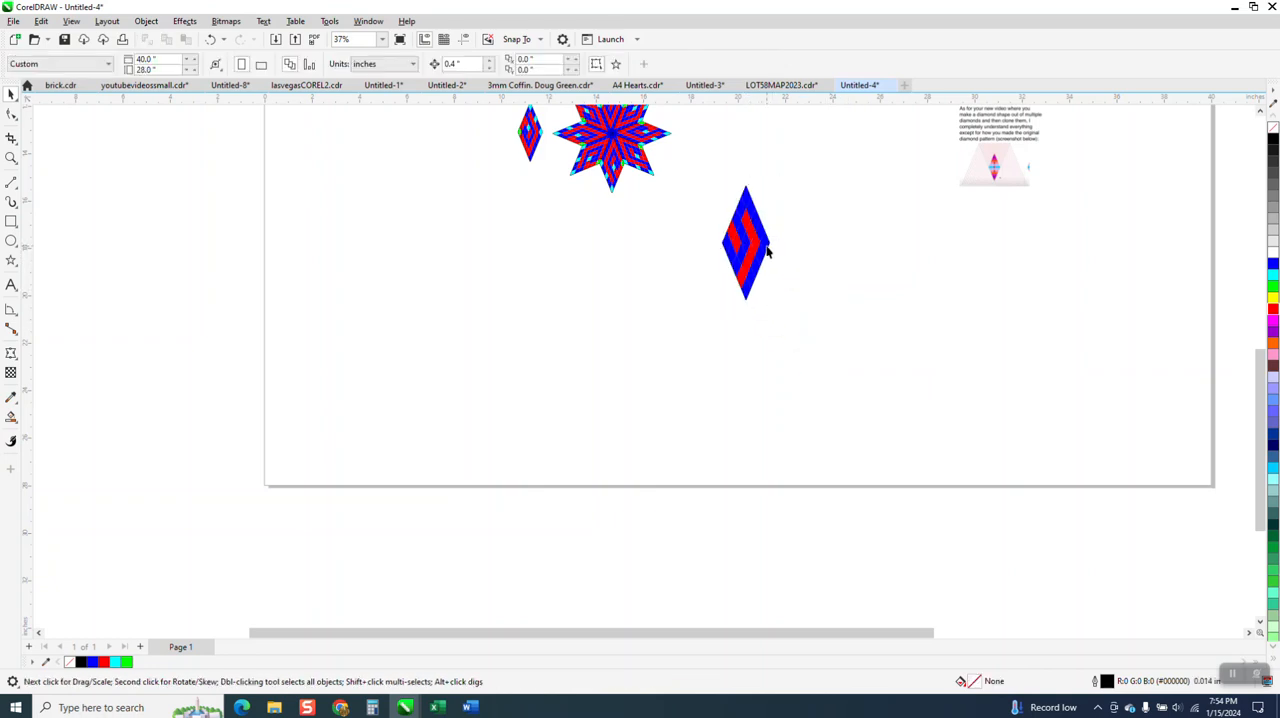
# Pull the blue cell at the diamond's right tip aside to the right, exposing the black construction lines beneath it
pyautogui.click(792, 251)
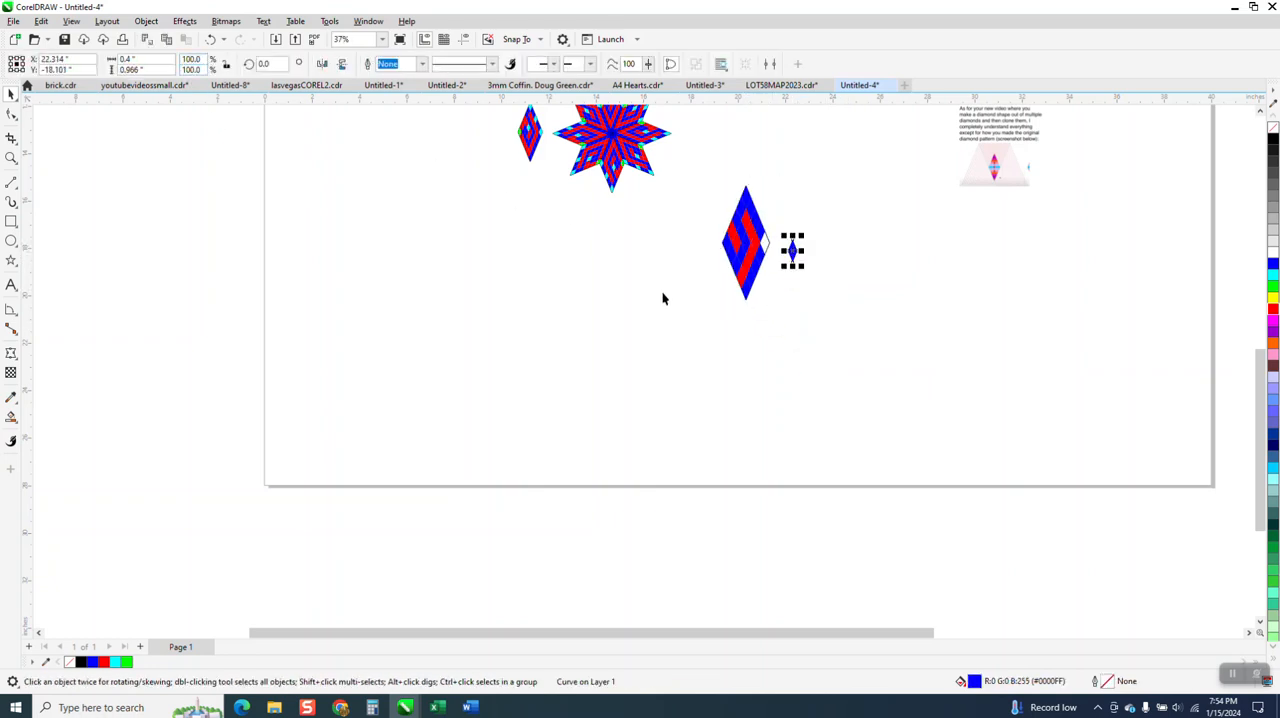
pyautogui.click(210, 39)
pyautogui.click(11, 158)
pyautogui.moveTo(695, 200); pyautogui.dragTo(831, 337)
pyautogui.click(11, 93)
pyautogui.click(520, 252)
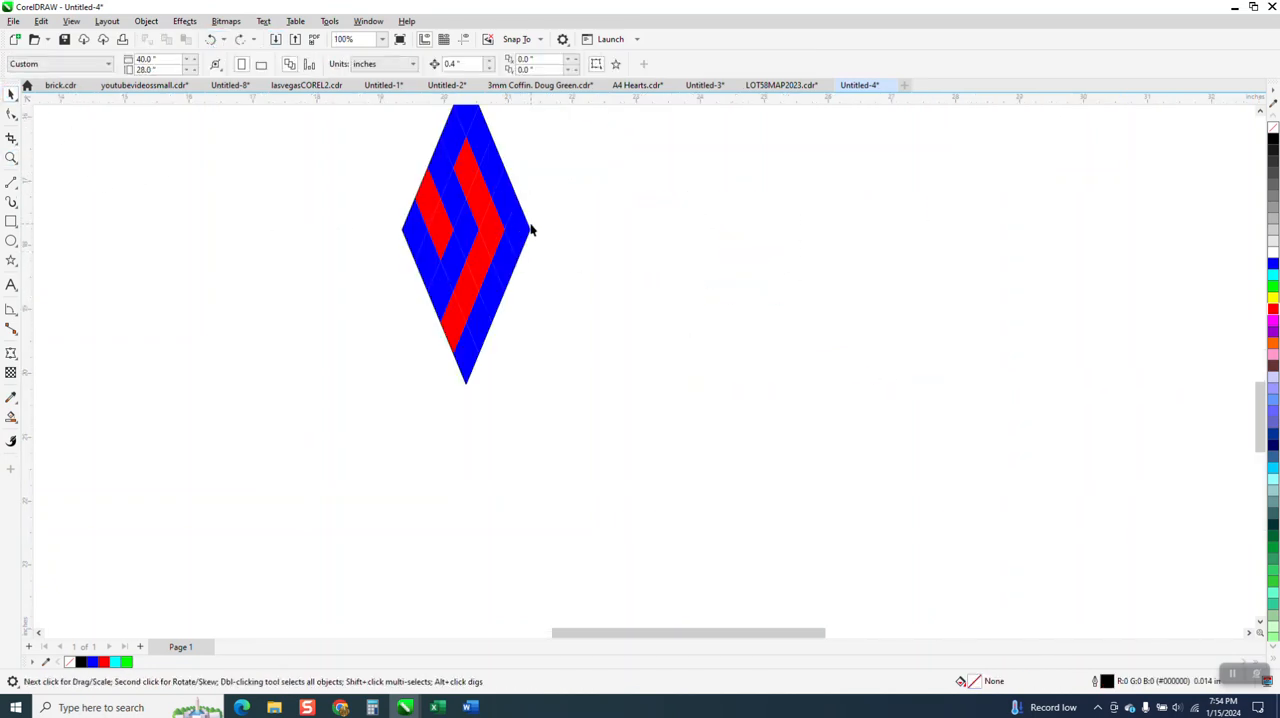
pyautogui.click(520, 230)
pyautogui.moveTo(520, 230); pyautogui.dragTo(545, 228)
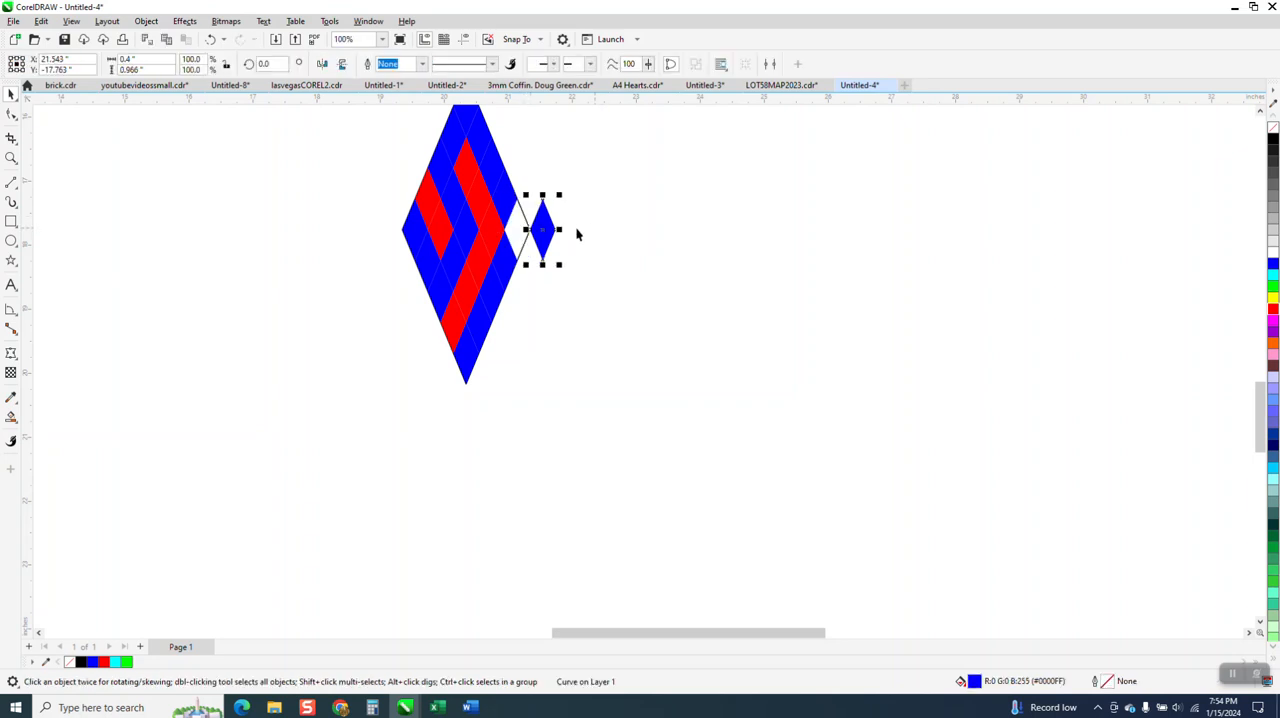
pyautogui.click(534, 197)
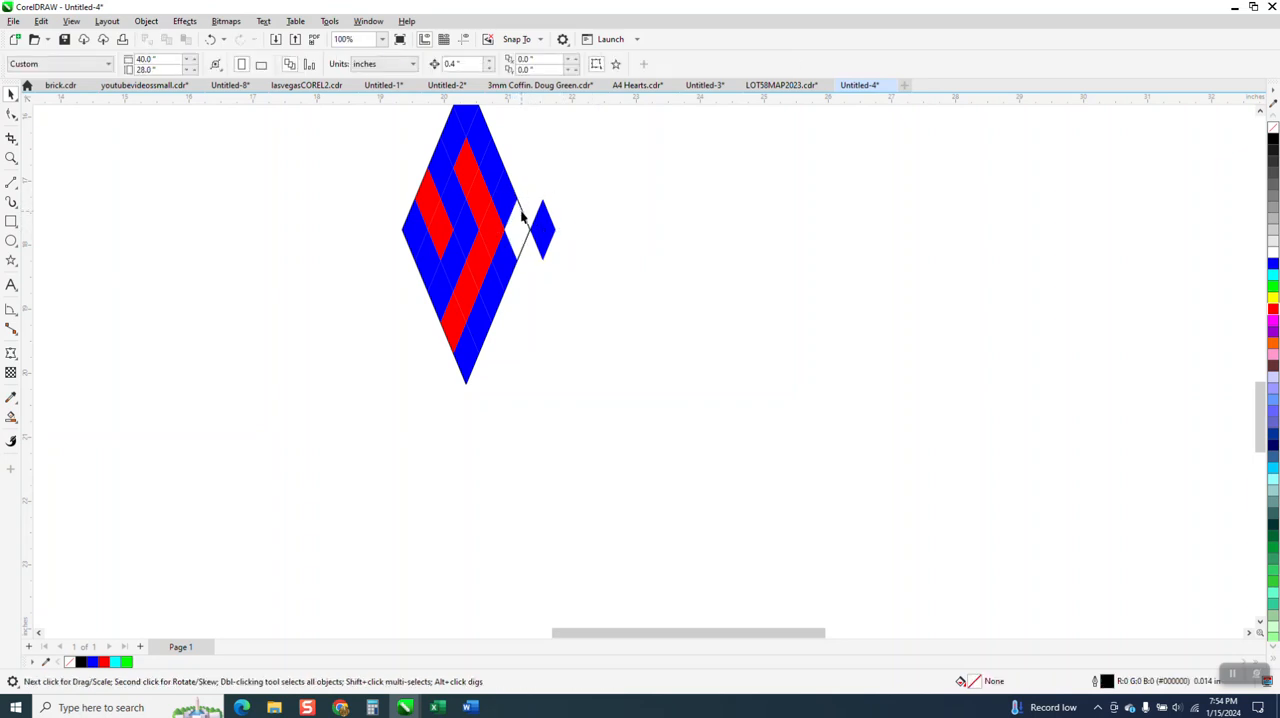
# Delete the two black construction lines on the diamond's right side and move the blue cell back into the right tip
pyautogui.click(522, 214)
pyautogui.press('Delete')
pyautogui.click(527, 248)
pyautogui.press('Delete')
pyautogui.click(546, 233)
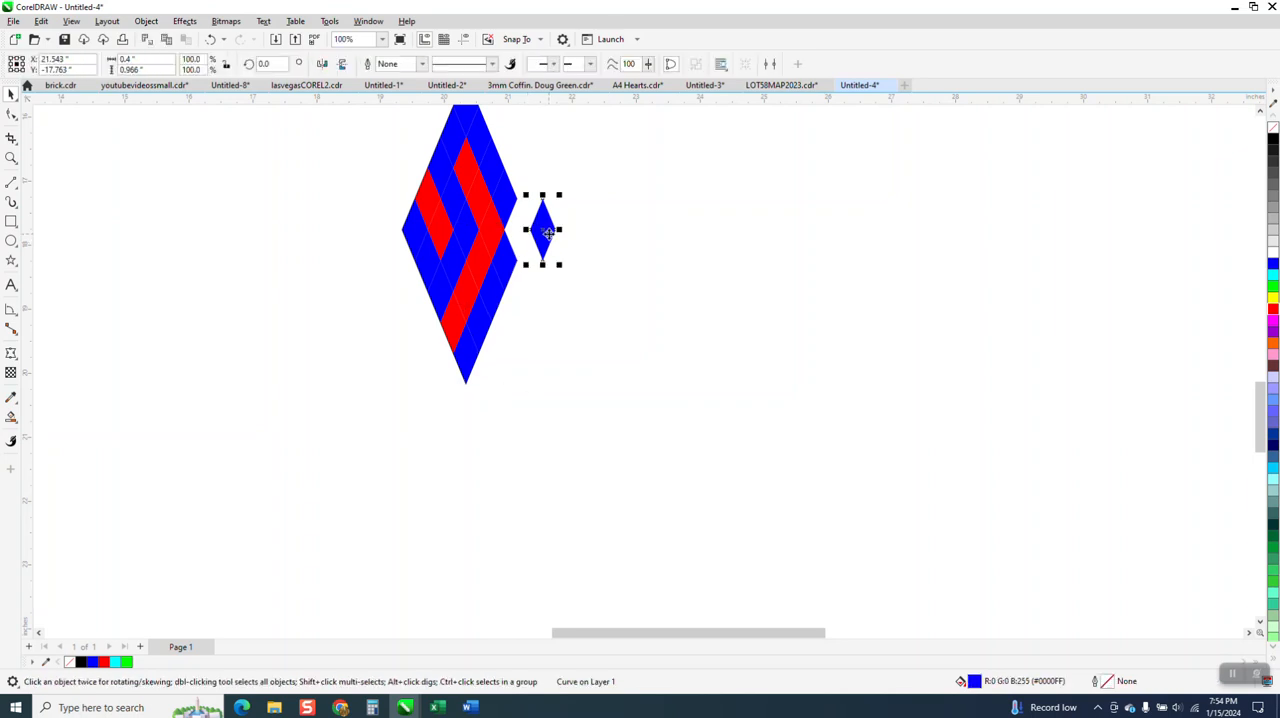
pyautogui.scroll(-2, 543, 360)
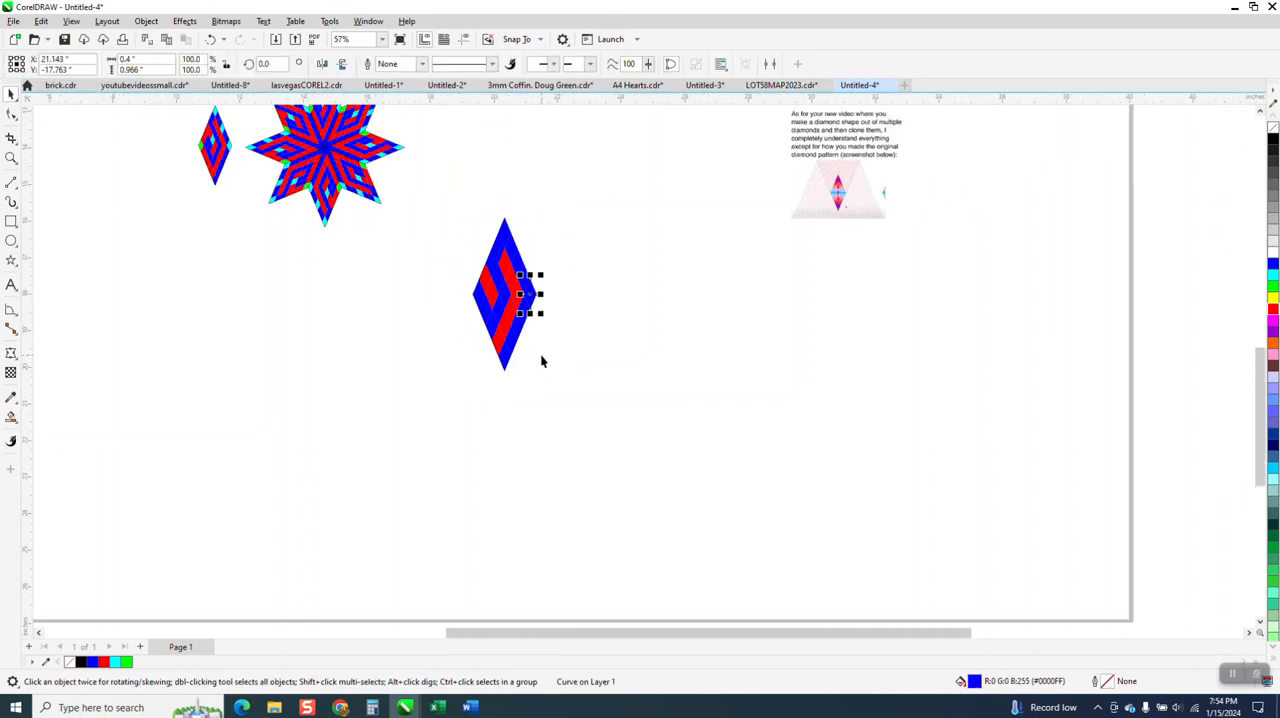
# Move the complete diamond slightly right and down, and place a clone of it below the star pattern
pyautogui.moveTo(457, 209); pyautogui.dragTo(612, 415)
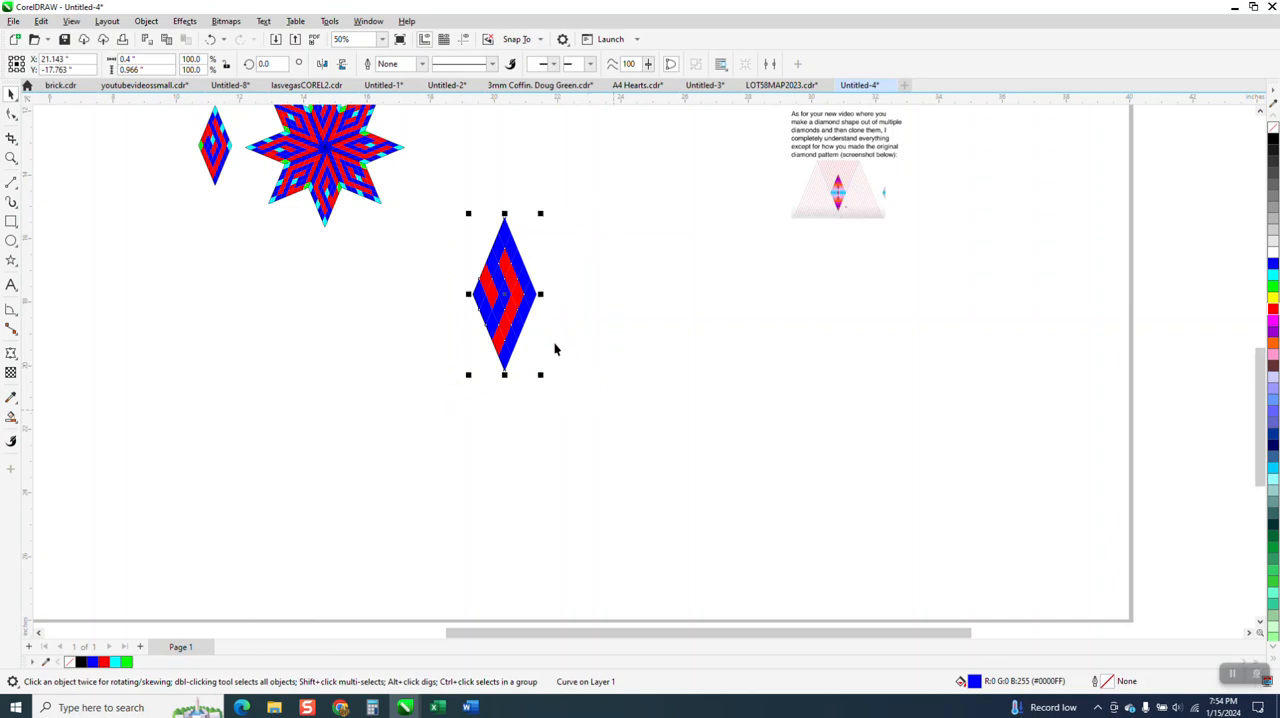
pyautogui.moveTo(509, 294); pyautogui.dragTo(577, 321)
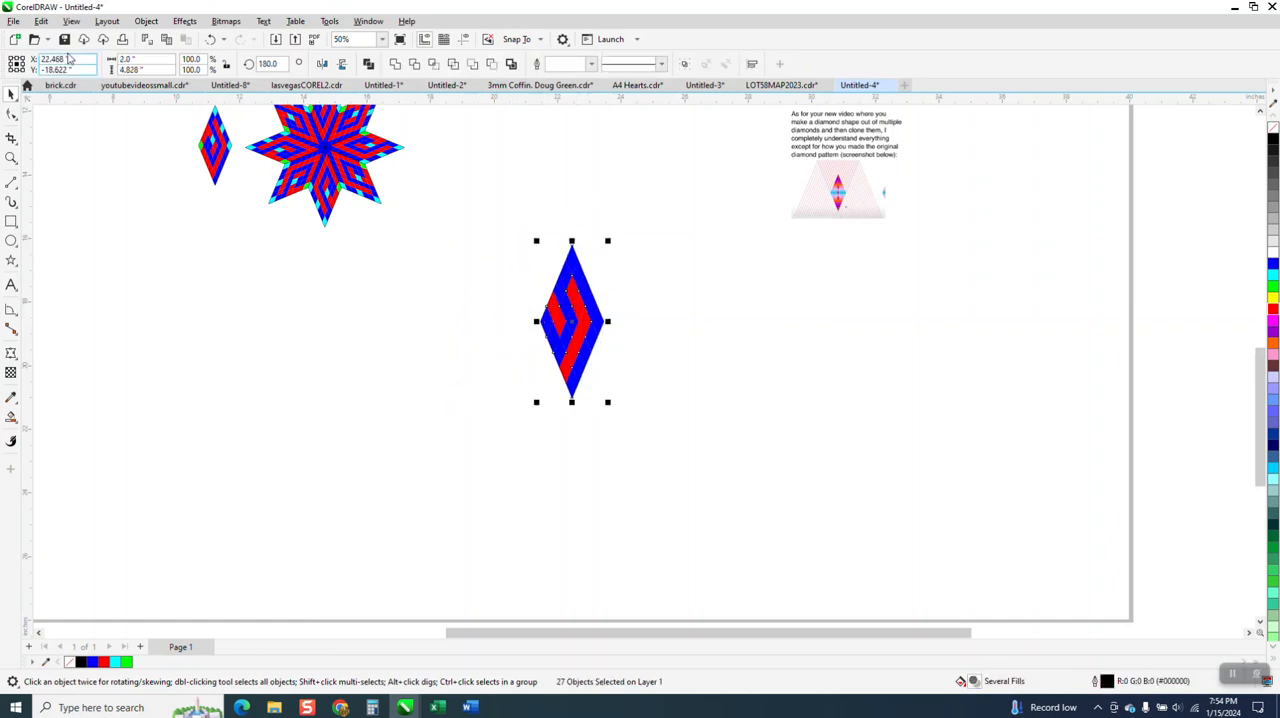
pyautogui.click(42, 21)
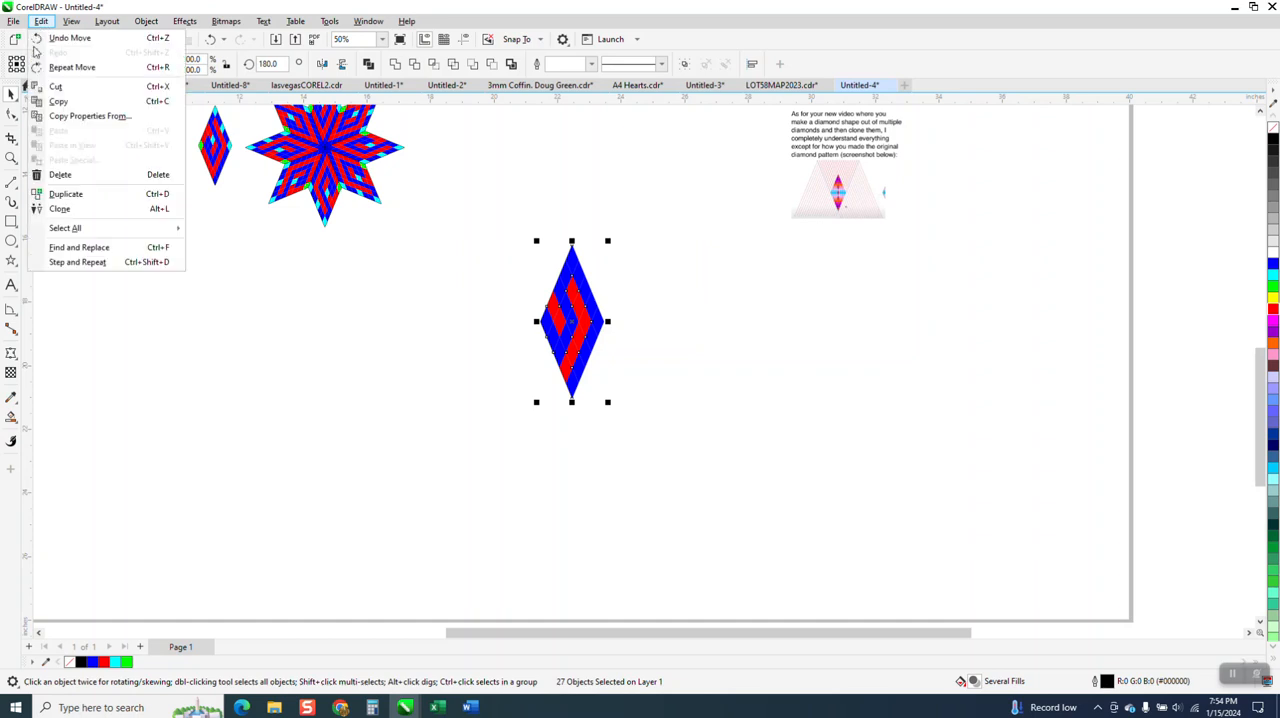
pyautogui.click(64, 211)
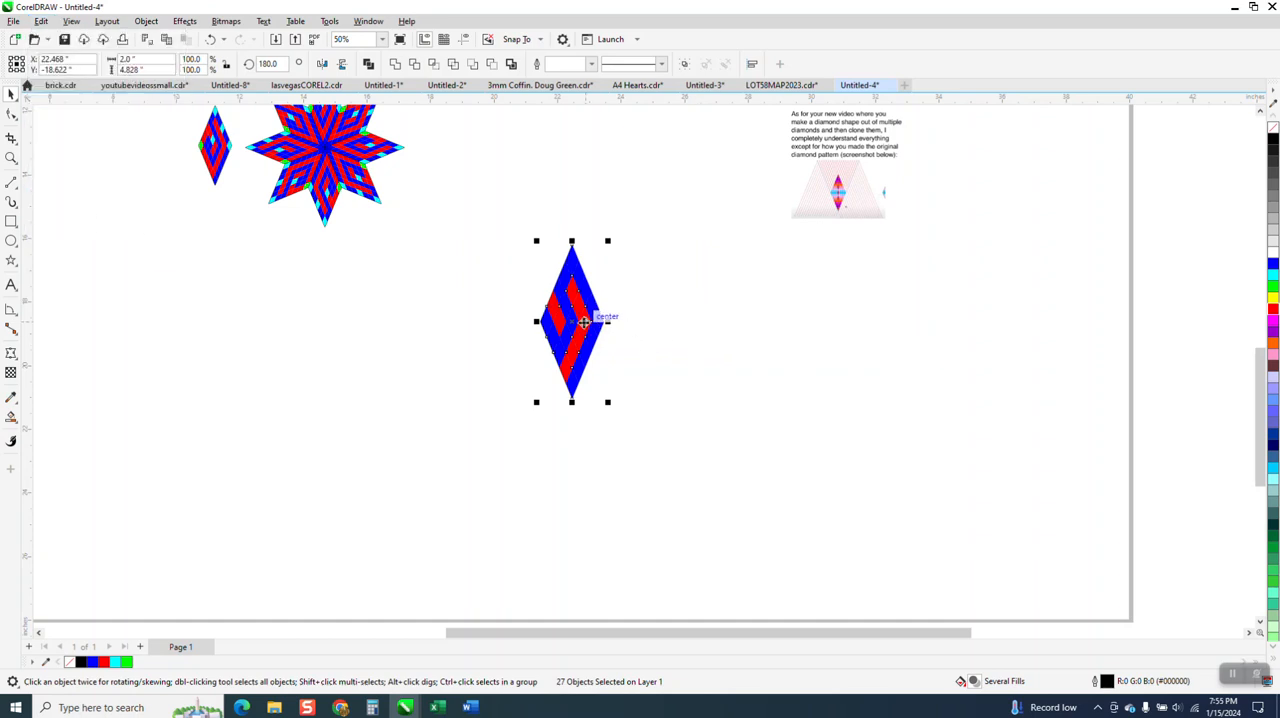
pyautogui.moveTo(572, 318); pyautogui.dragTo(337, 320)
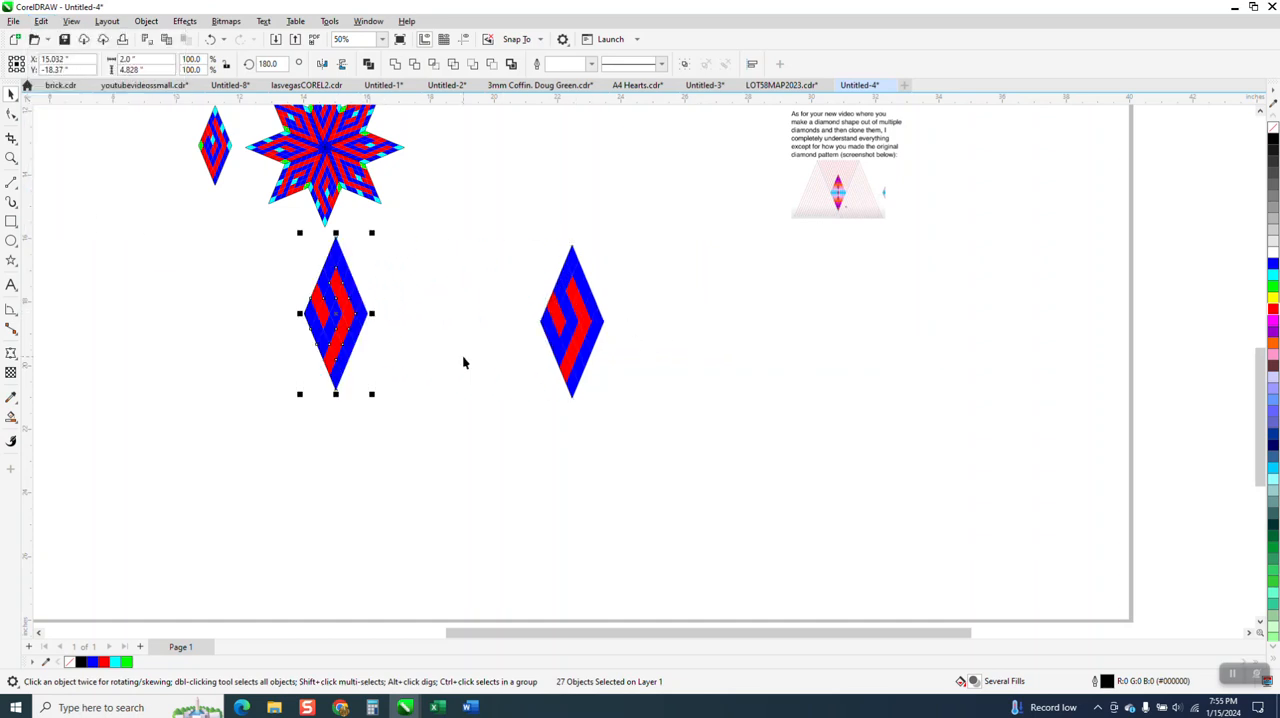
# Group the pieces of the cloned diamond, and group the pieces of the original diamond separately
pyautogui.click(445, 352)
pyautogui.moveTo(443, 410); pyautogui.dragTo(445, 412)
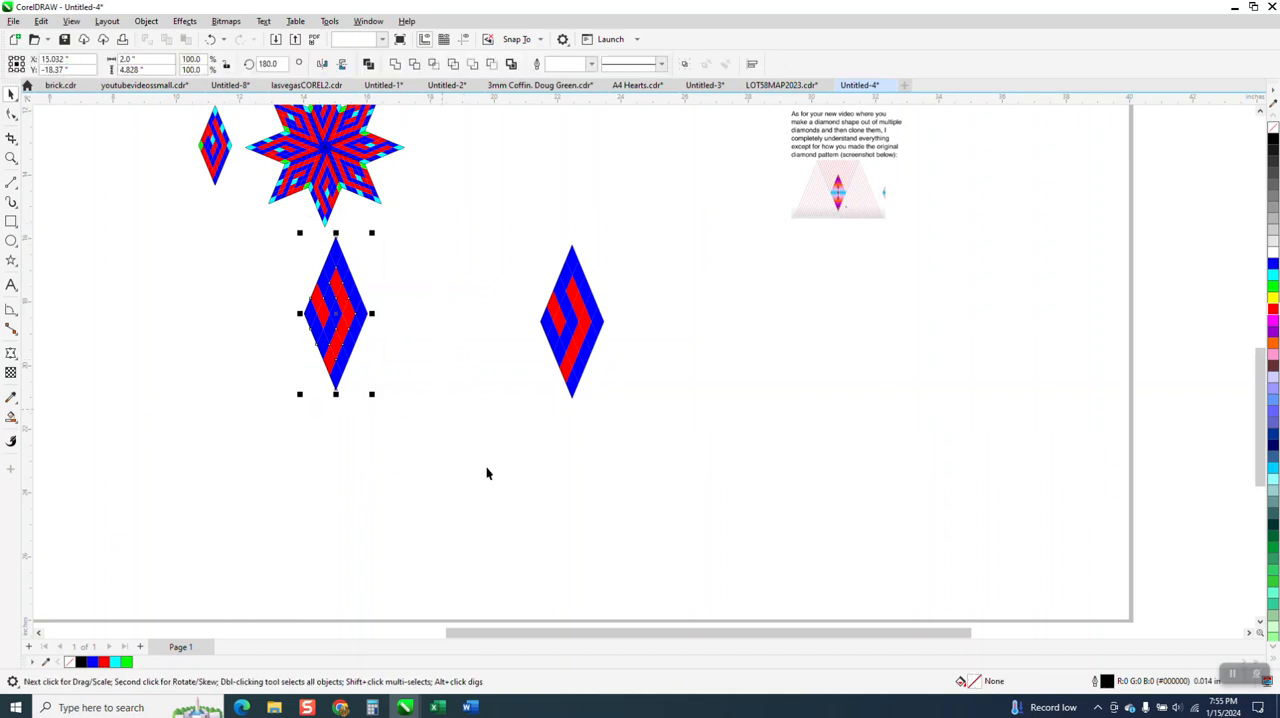
pyautogui.moveTo(520, 228); pyautogui.dragTo(679, 456)
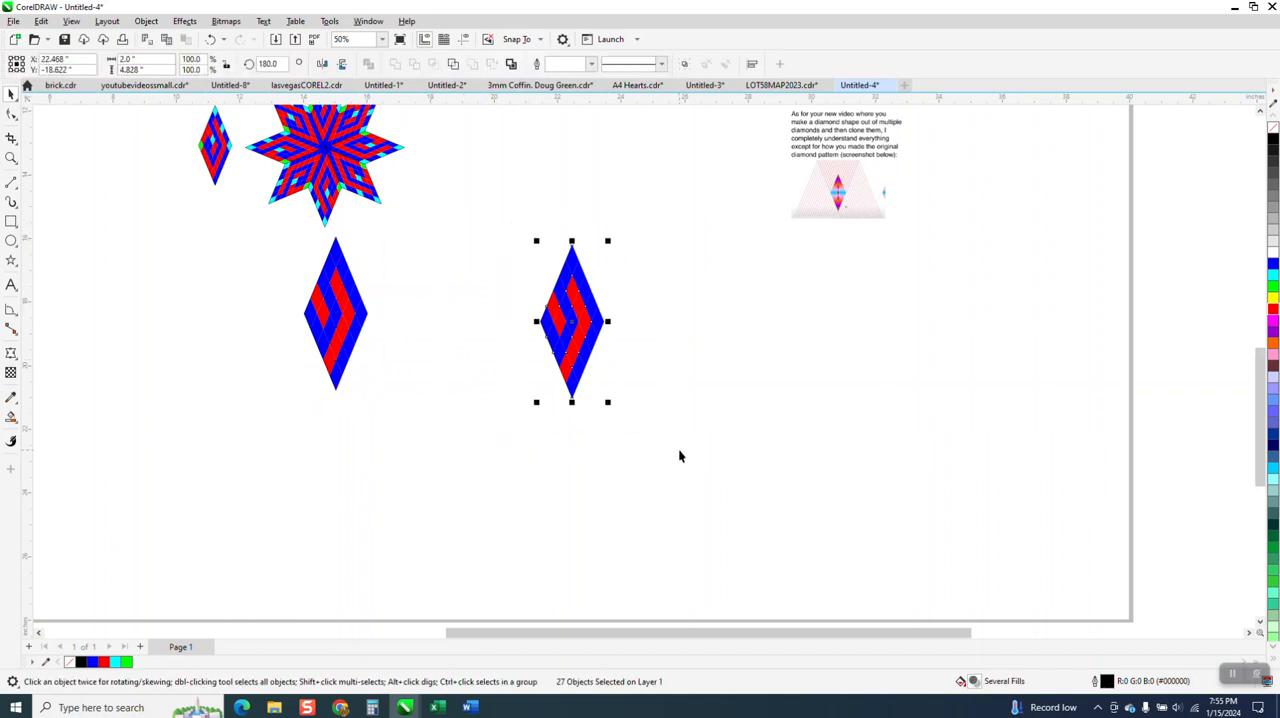
pyautogui.moveTo(237, 218); pyautogui.dragTo(442, 403)
pyautogui.click(146, 21)
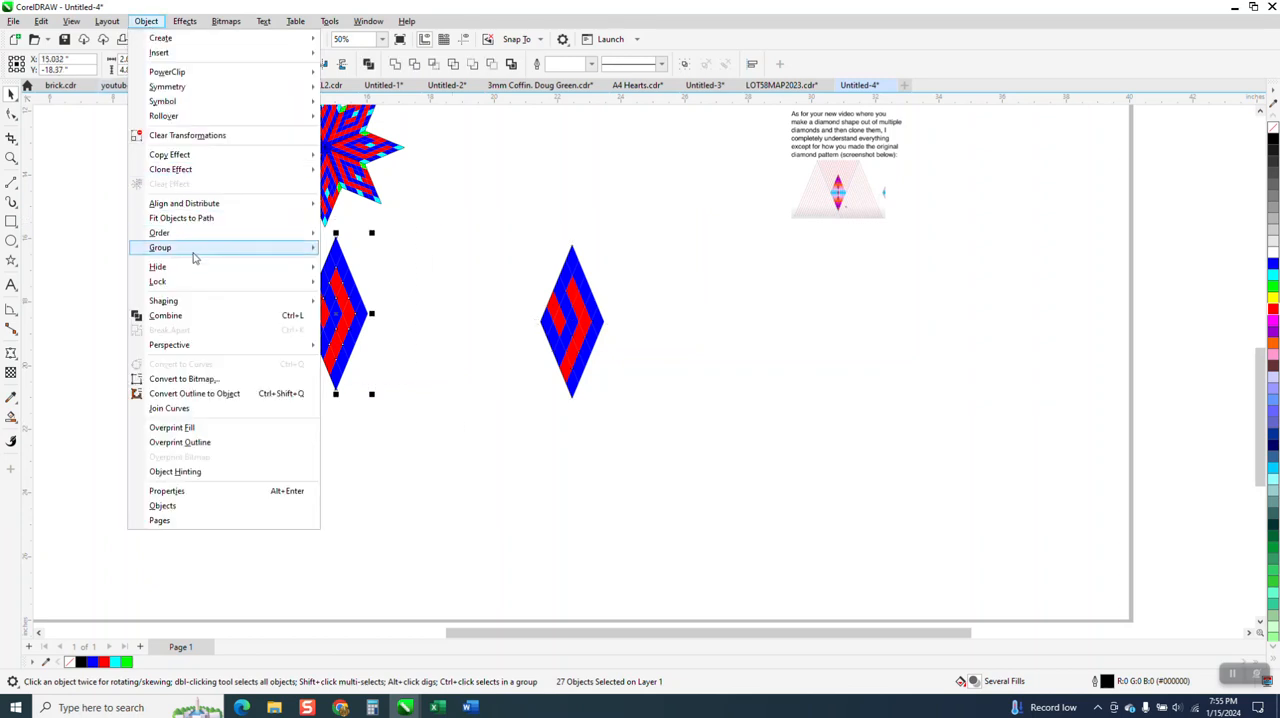
pyautogui.moveTo(194, 254)
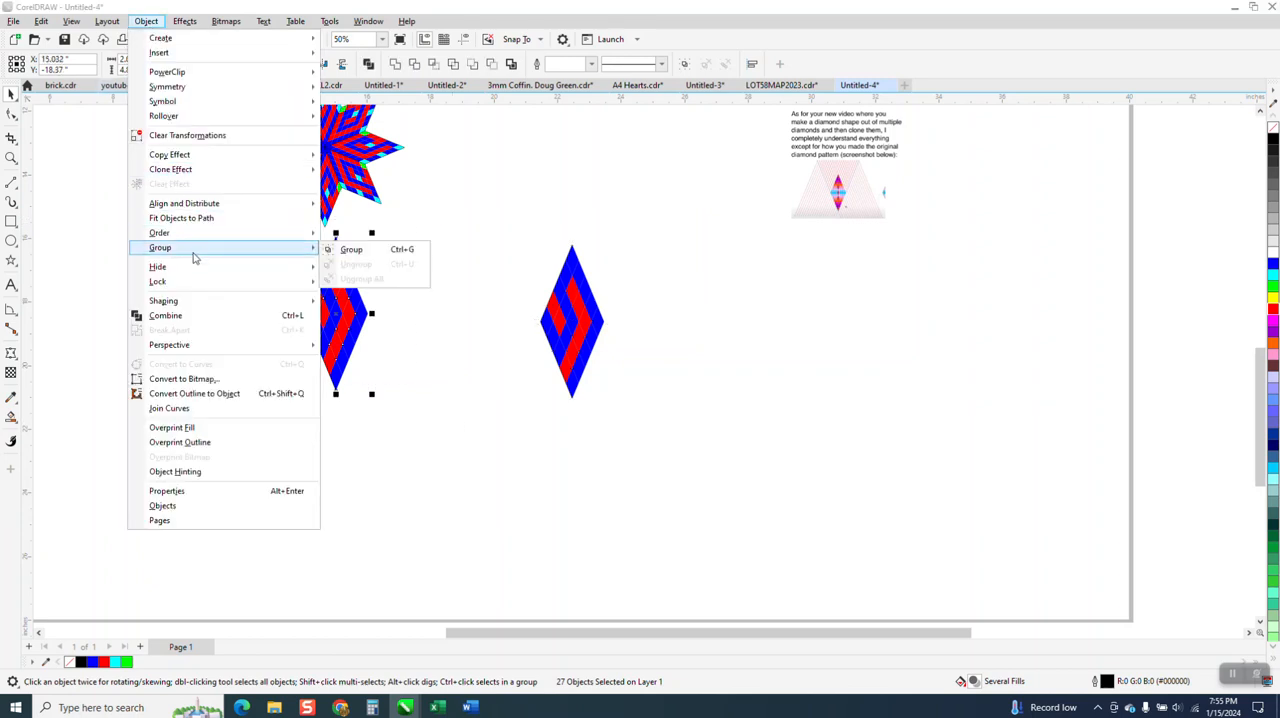
pyautogui.click(346, 249)
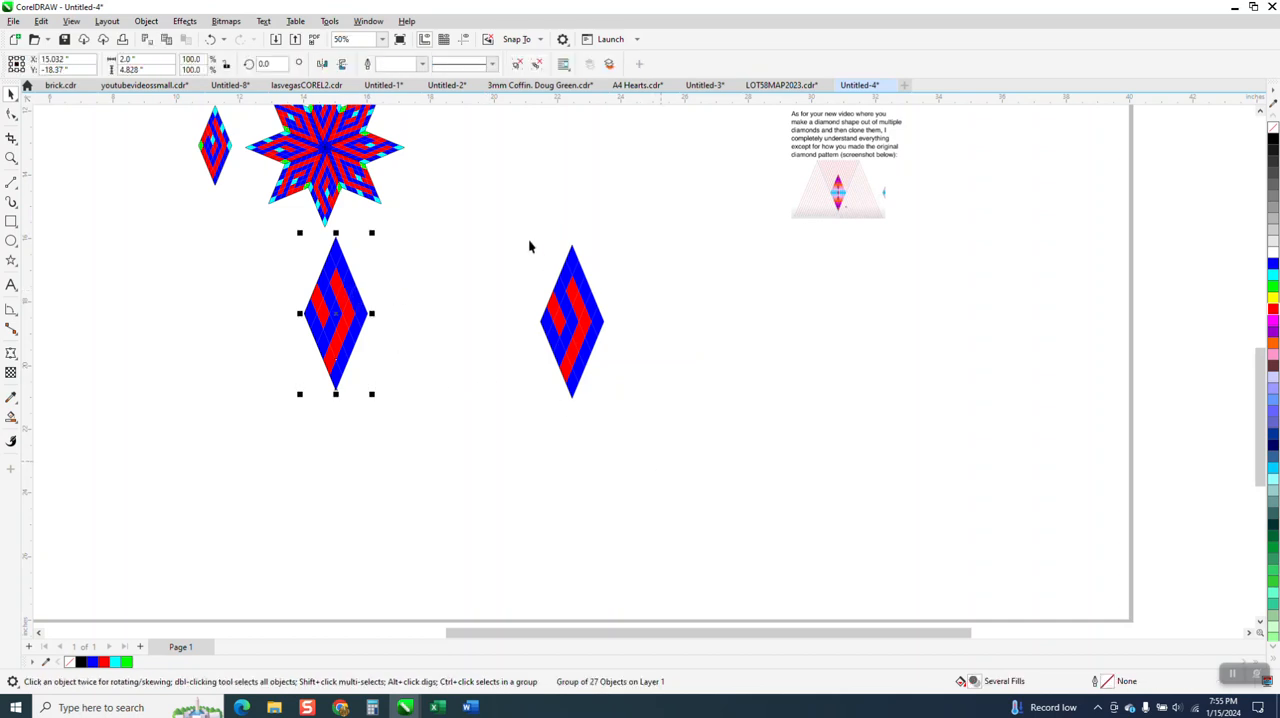
pyautogui.moveTo(518, 226); pyautogui.dragTo(694, 437)
pyautogui.hotkey('ctrl', 'g')
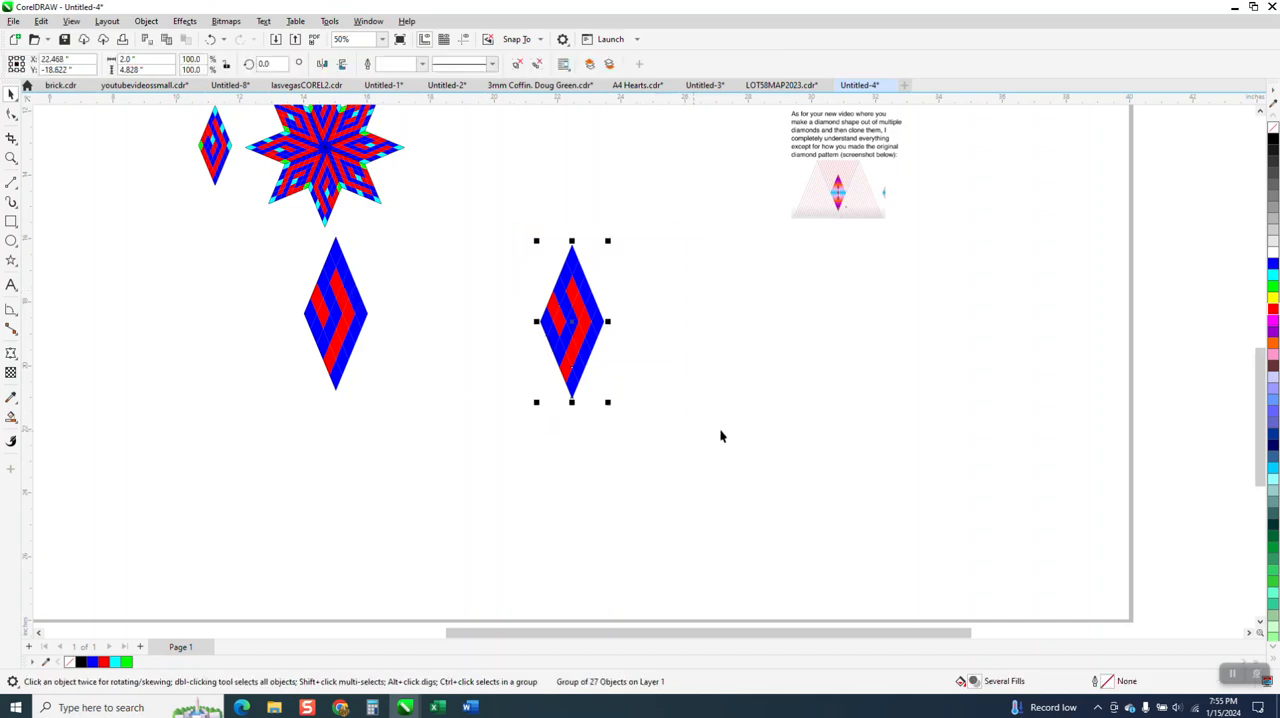
# Try to rotate the original diamond's group clockwise about its centre, and undo the rotation
pyautogui.click(597, 311)
pyautogui.moveTo(597, 311); pyautogui.dragTo(657, 313)
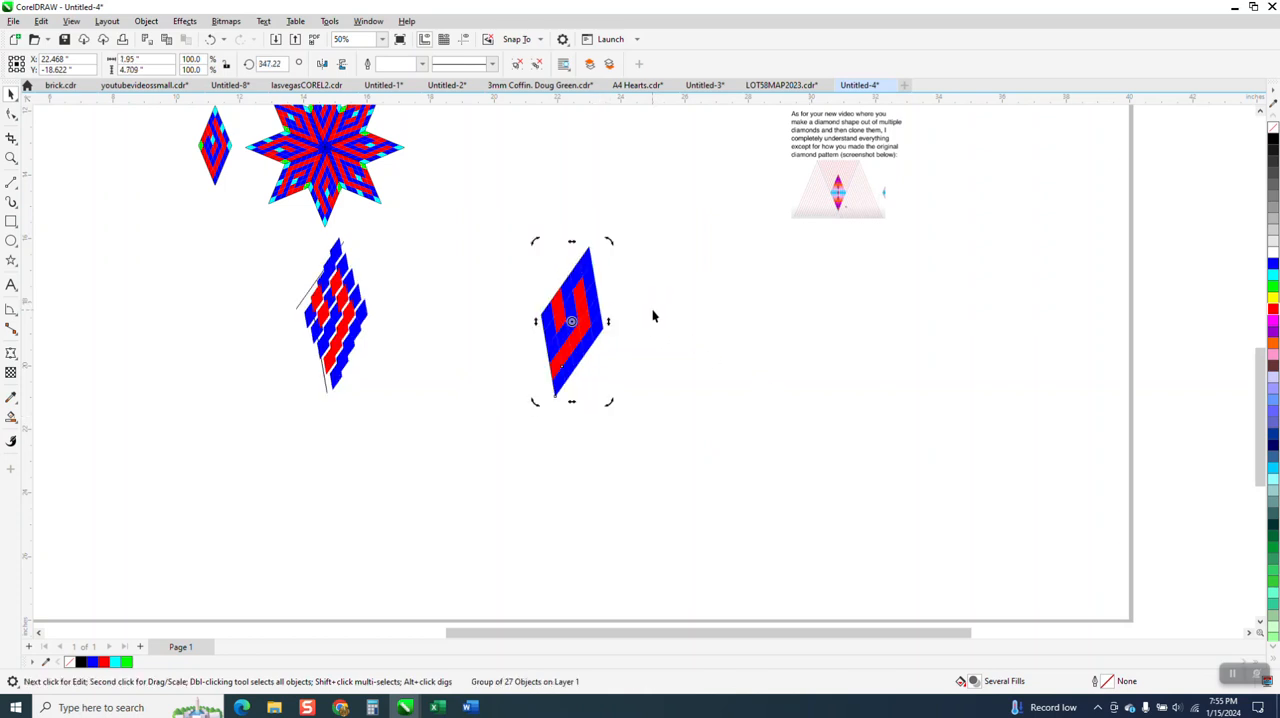
pyautogui.click(210, 40)
pyautogui.moveTo(588, 296)
pyautogui.mouseDown()
pyautogui.moveTo(647, 288)
pyautogui.moveTo(589, 306)
pyautogui.mouseUp()
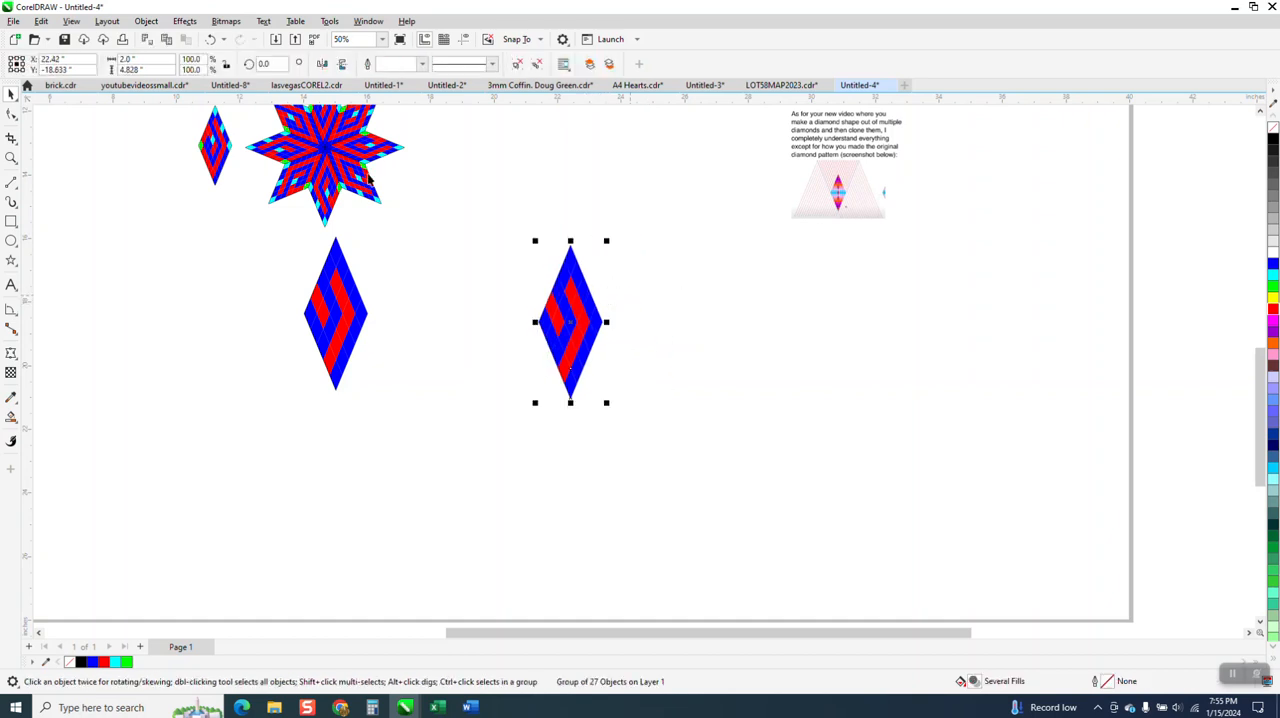
# Ungroup the original diamond into its individual cells and clear the selection
pyautogui.click(146, 21)
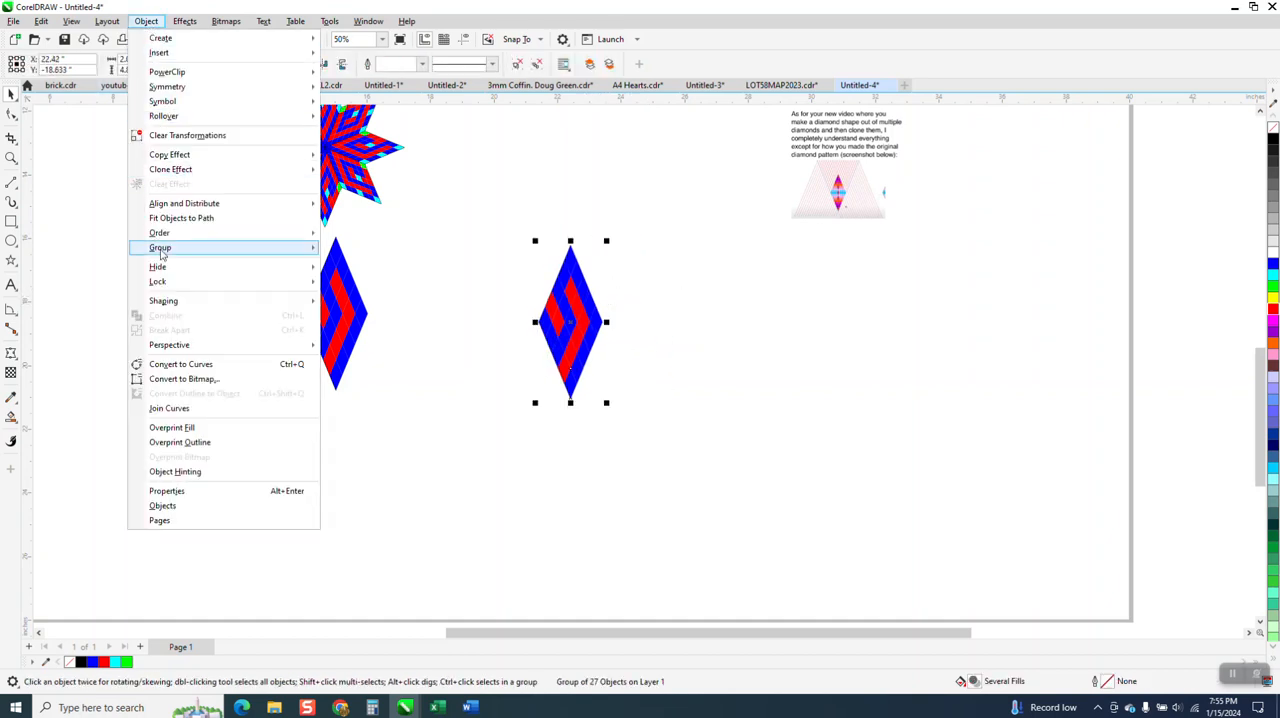
pyautogui.moveTo(178, 249)
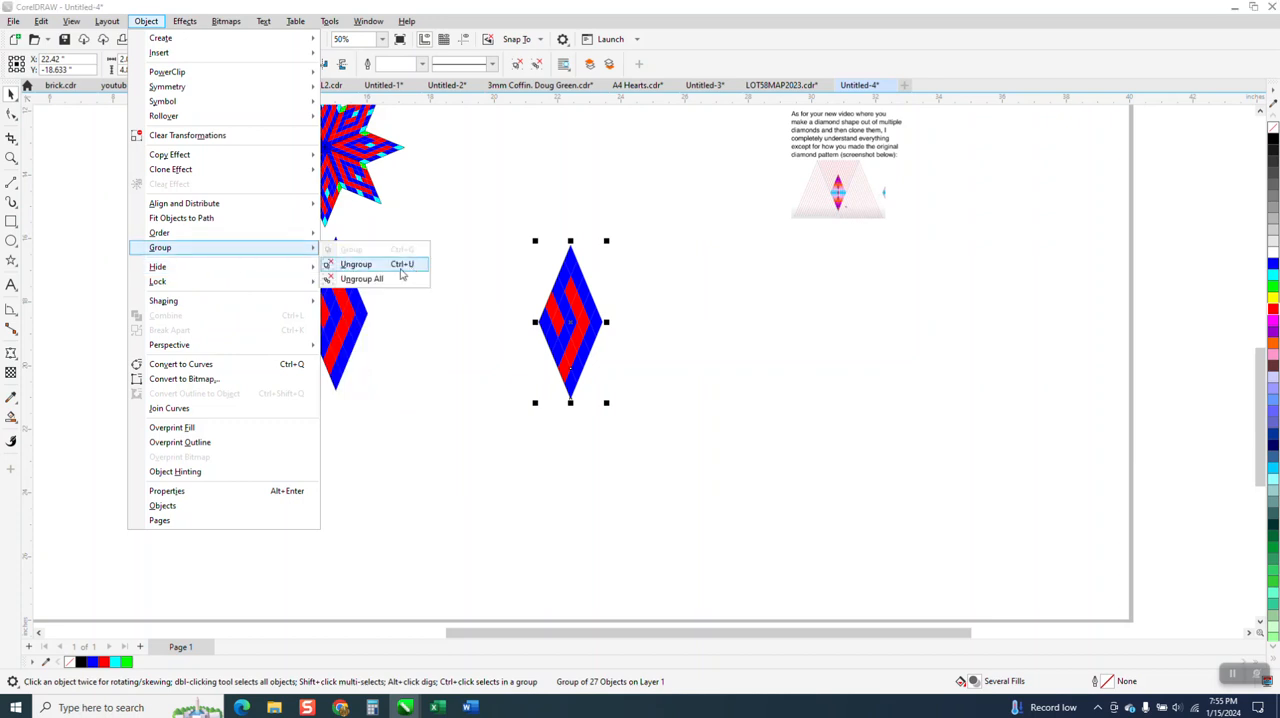
pyautogui.click(356, 264)
pyautogui.click(521, 270)
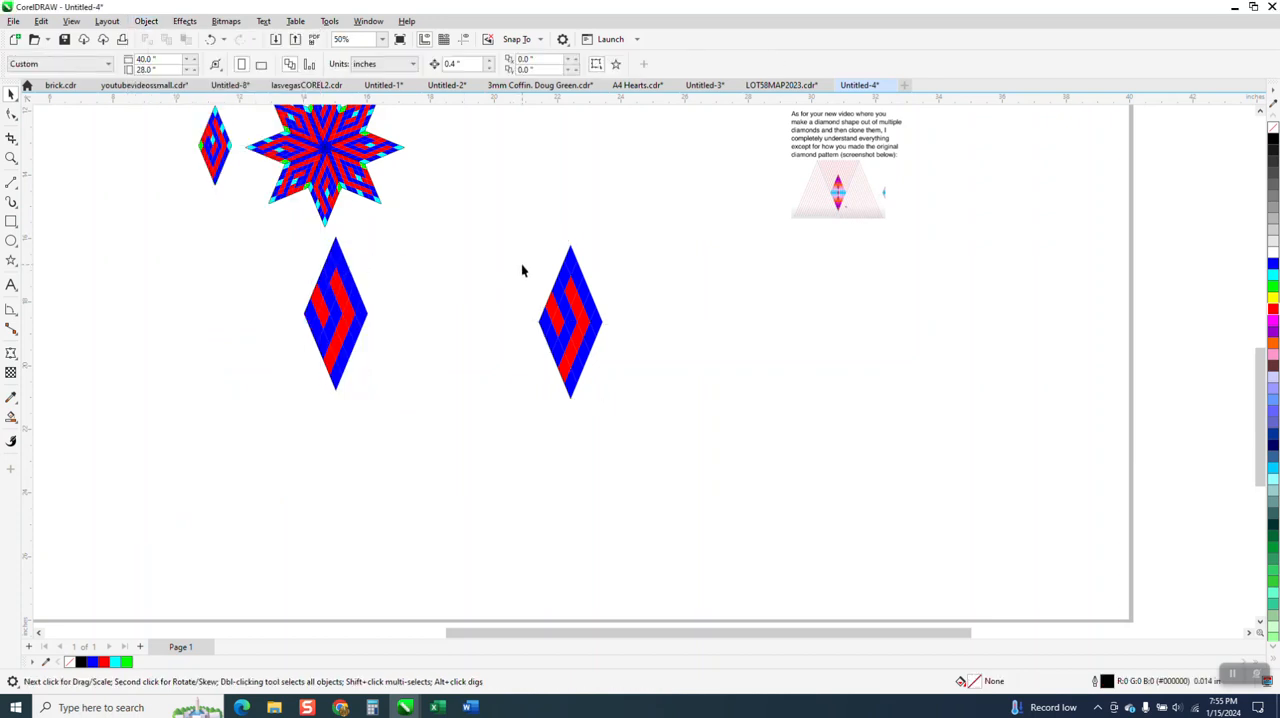
# Fill the top and bottom tip cells of the original diamond with cyan
pyautogui.click(576, 265)
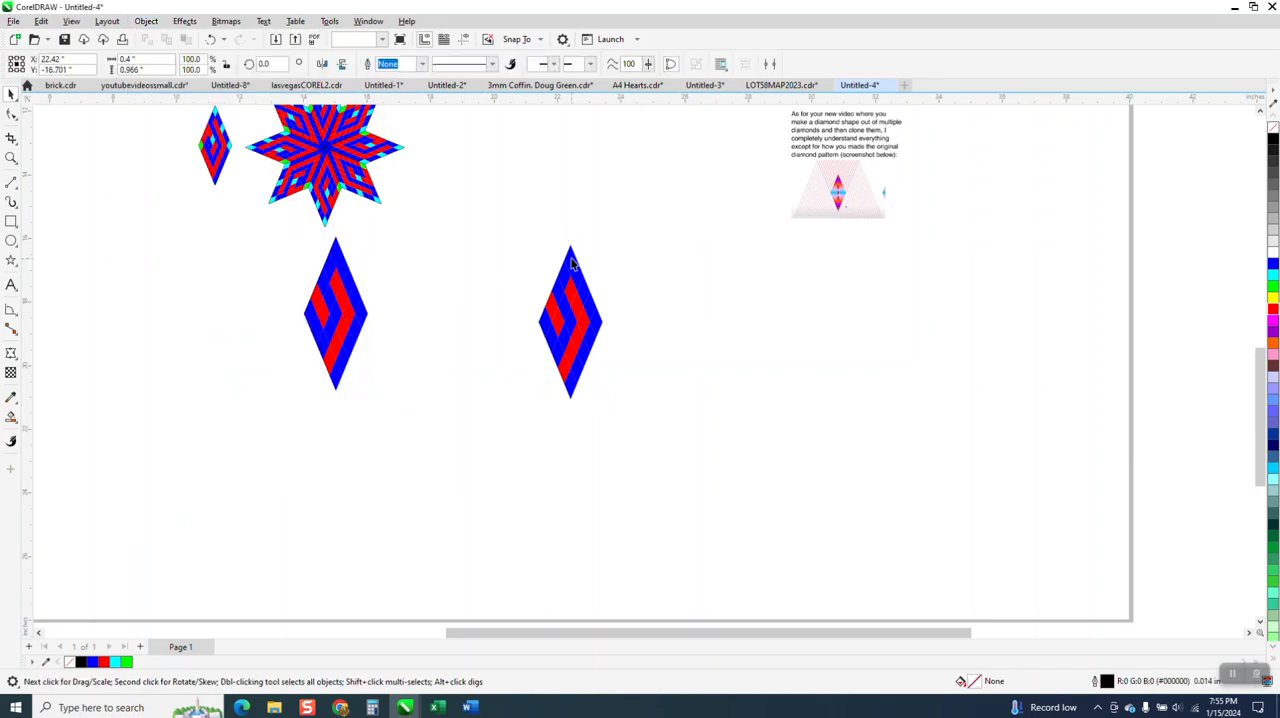
pyautogui.click(1273, 279)
pyautogui.click(577, 391)
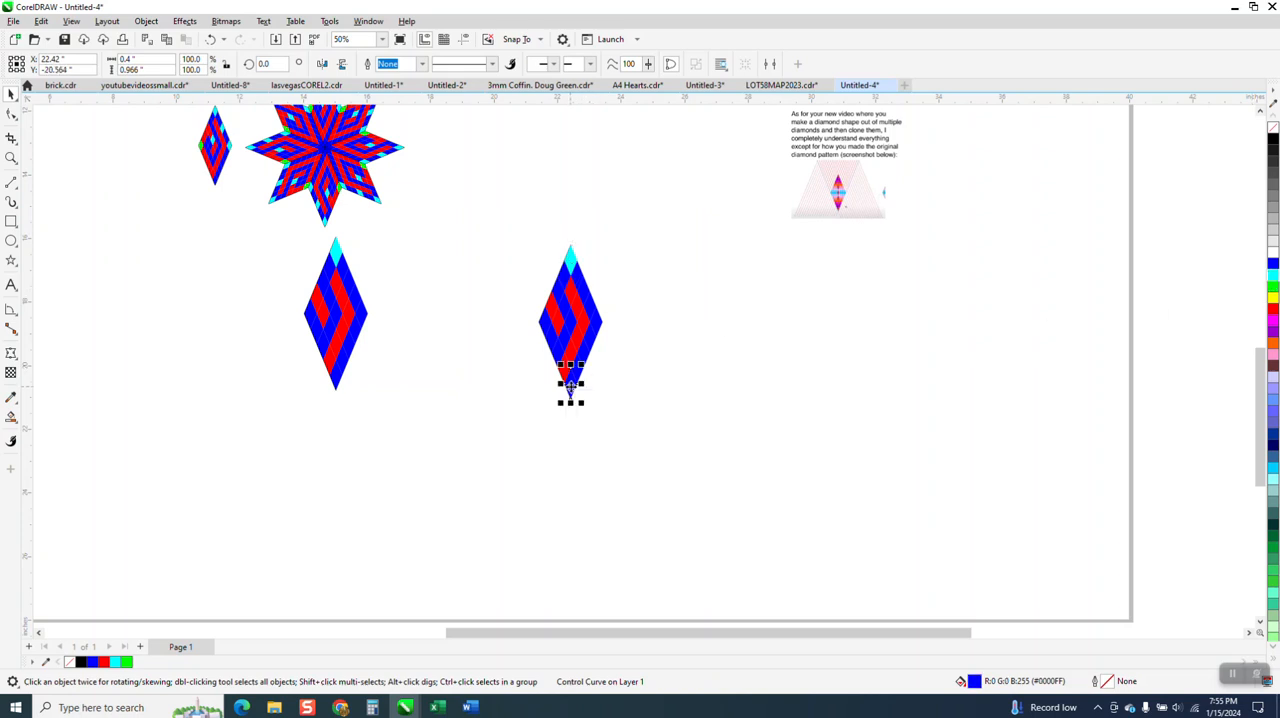
pyautogui.click(1273, 276)
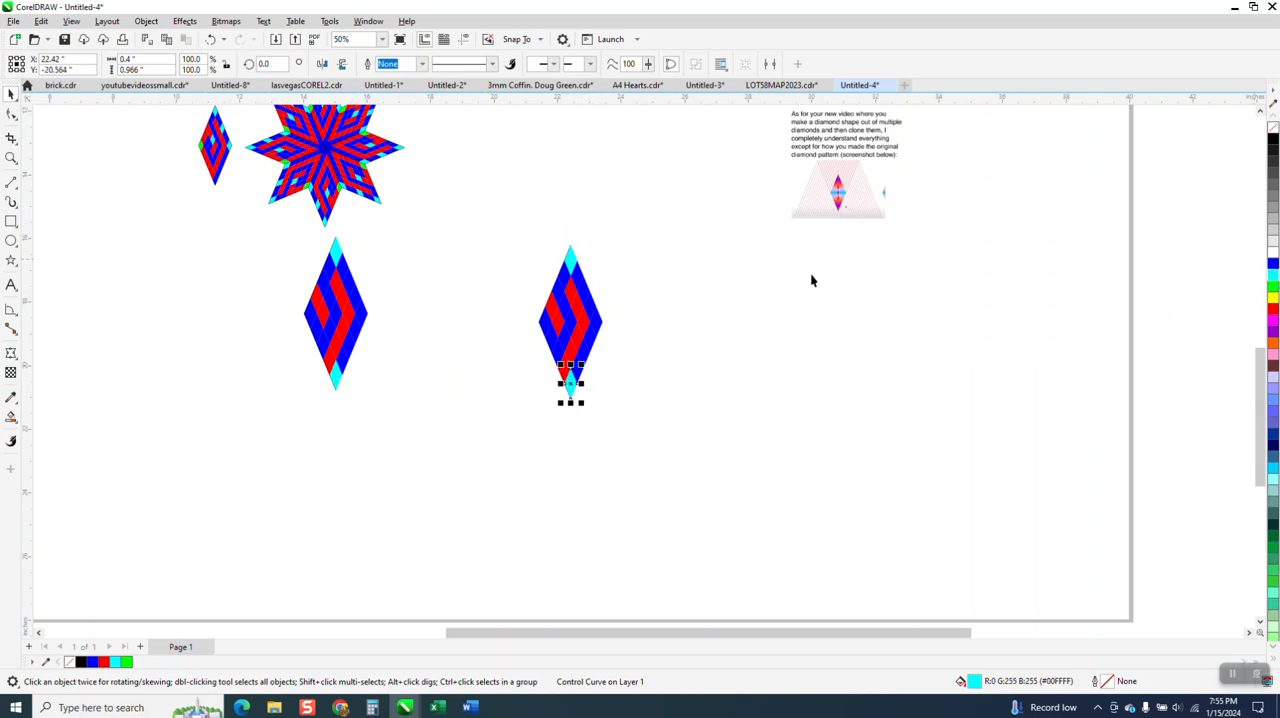
pyautogui.moveTo(485, 216); pyautogui.dragTo(690, 427)
pyautogui.click(480, 286)
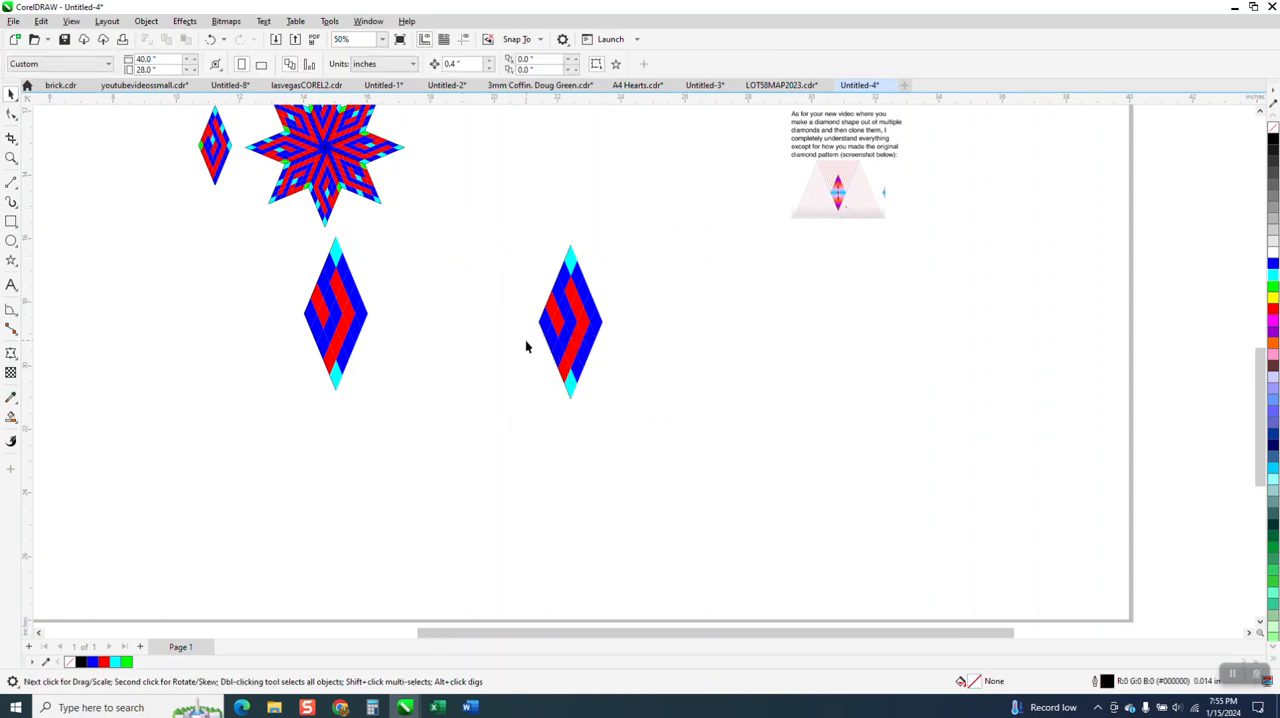
# Move the grouped clone from below the star to the open area to the right of the original diamond
pyautogui.scroll(-1, 530, 340)
pyautogui.click(565, 281)
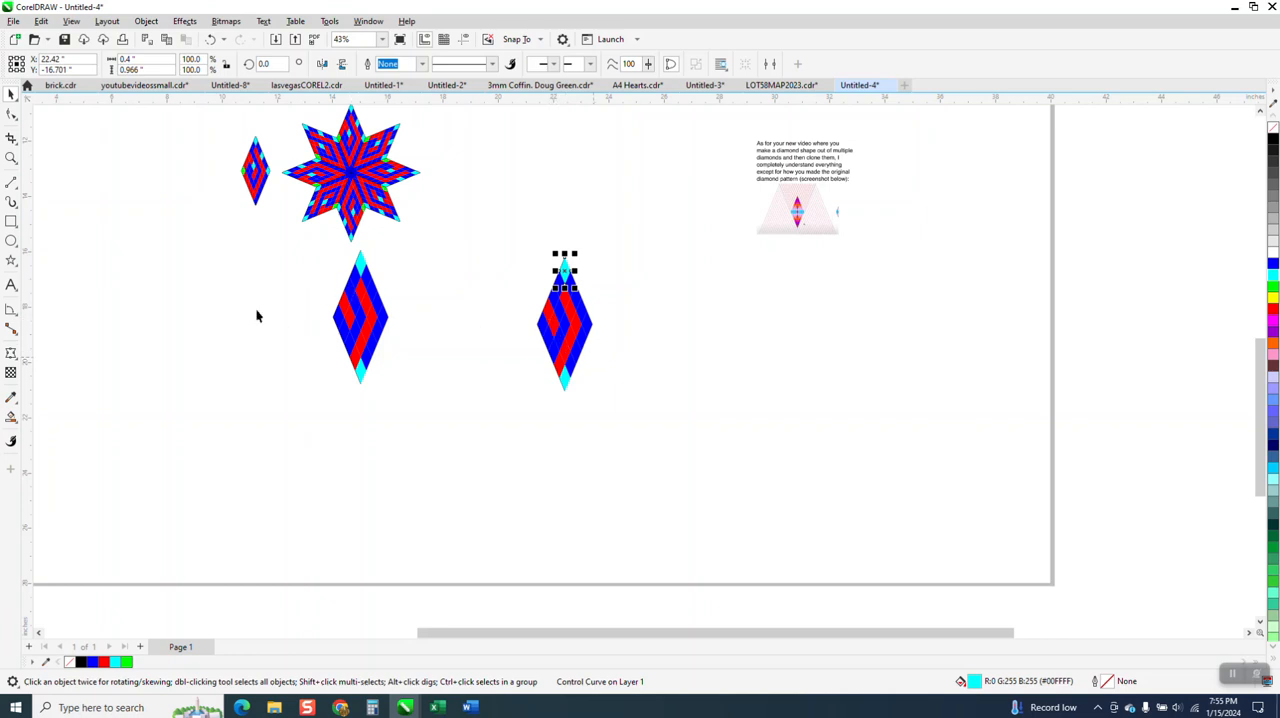
pyautogui.moveTo(301, 243); pyautogui.dragTo(401, 361)
pyautogui.moveTo(446, 405); pyautogui.dragTo(446, 405)
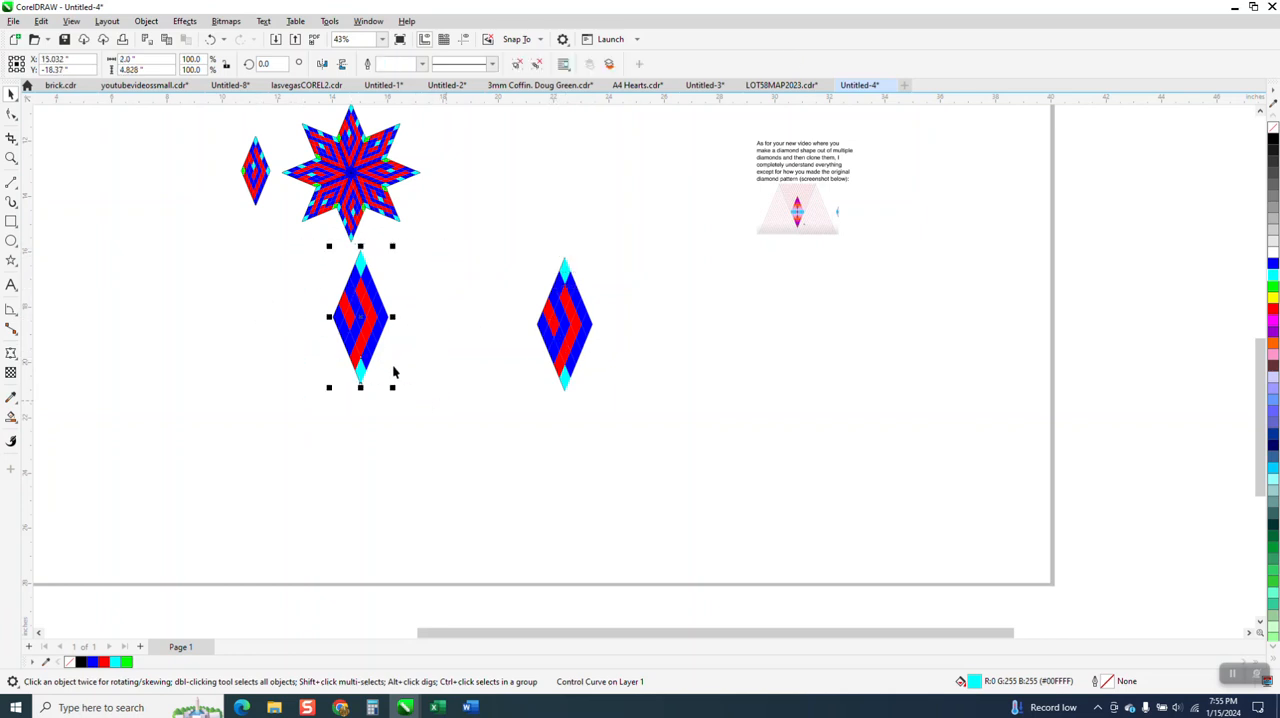
pyautogui.moveTo(358, 327); pyautogui.dragTo(771, 342)
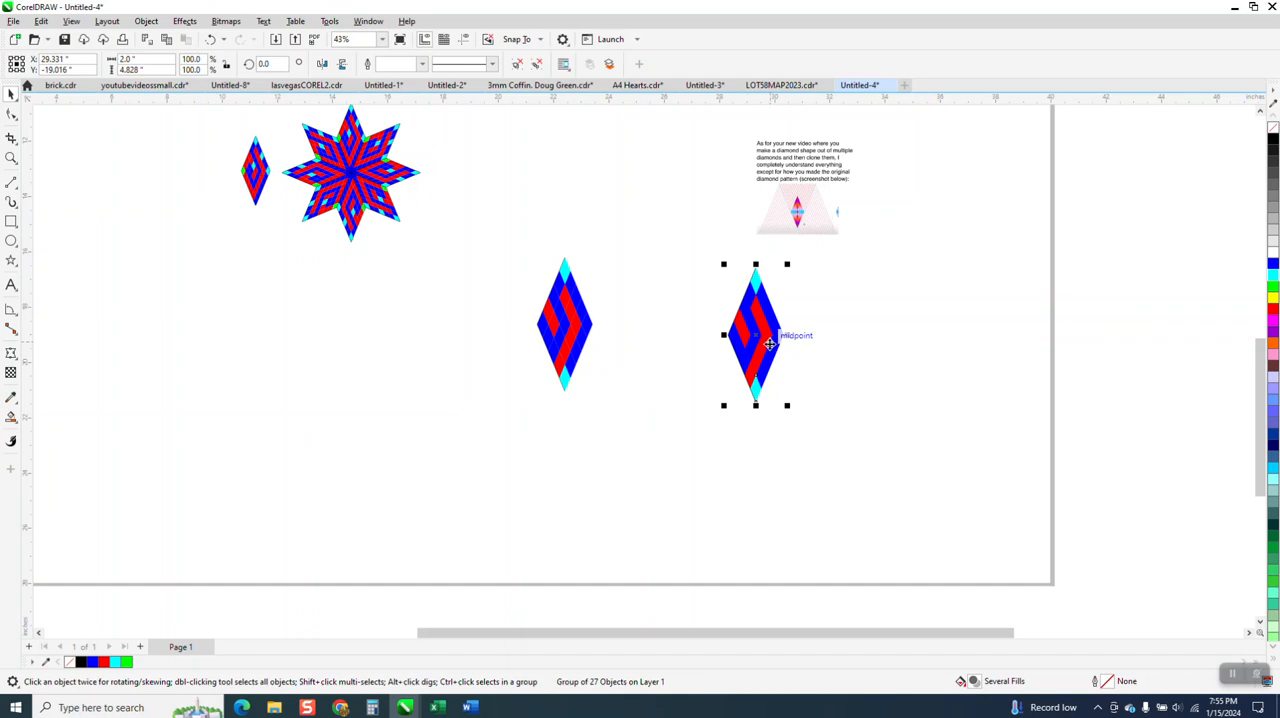
# Place the clone's rotation centre at its bottom tip and create a copy rotated by 45 degrees
pyautogui.click(755, 340)
pyautogui.moveTo(760, 368); pyautogui.dragTo(755, 402)
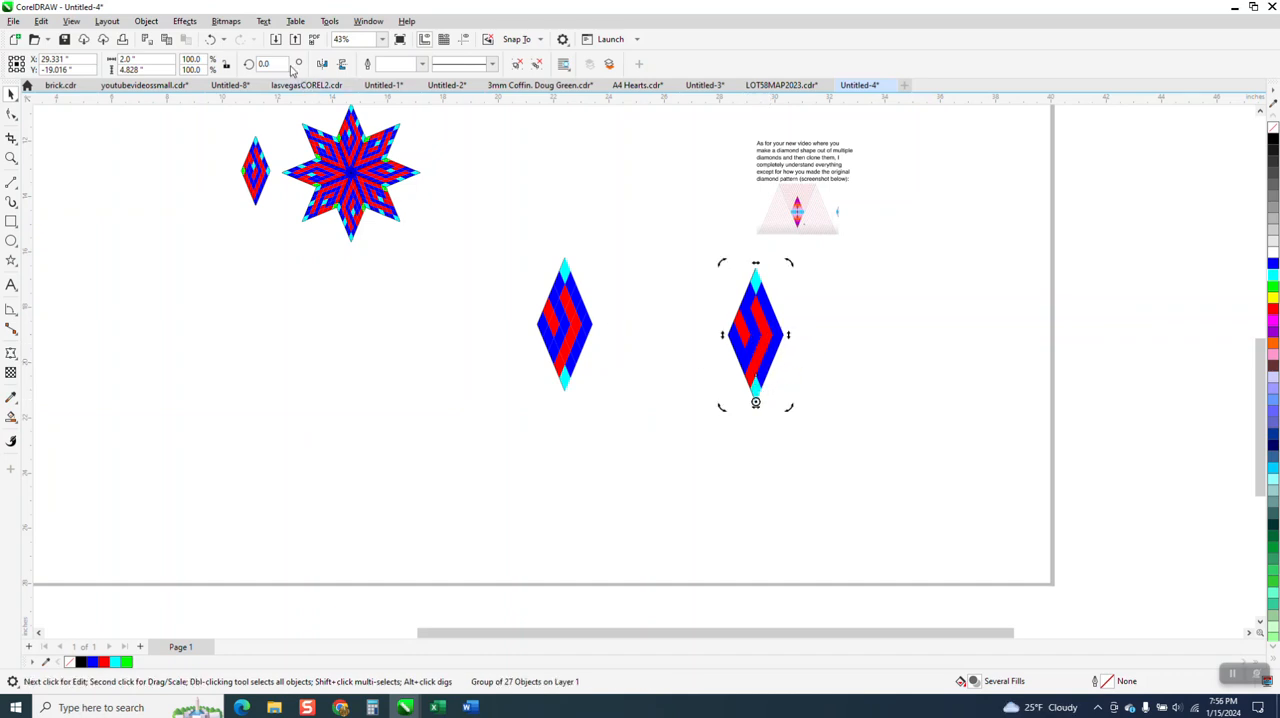
pyautogui.click(264, 63)
pyautogui.write('45')
pyautogui.press('Return')
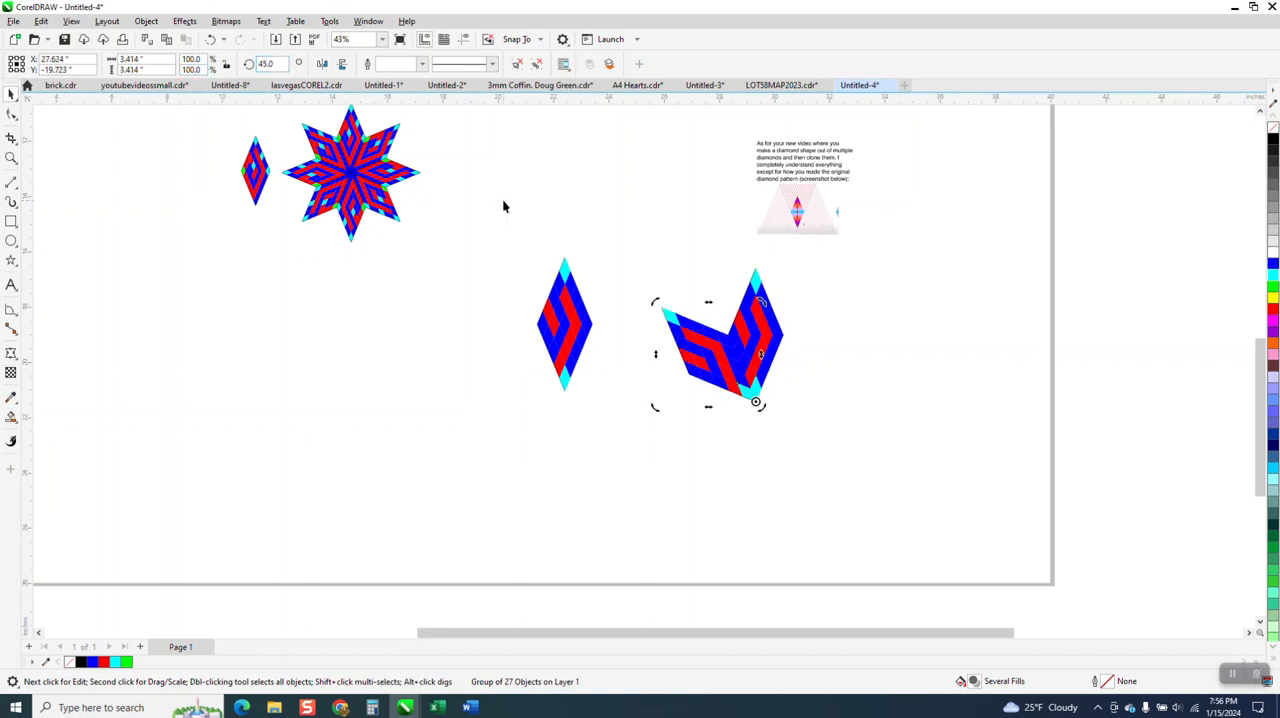
# Repeat the 45-degree rotated copy until the cloned diamonds form a complete eight-pointed star
pyautogui.hotkey('ctrl', 'r')
pyautogui.hotkey('ctrl', 'r')
pyautogui.hotkey('ctrl', 'r')
pyautogui.hotkey('ctrl', 'r')
pyautogui.hotkey('ctrl', 'r')
pyautogui.hotkey('ctrl', 'r')
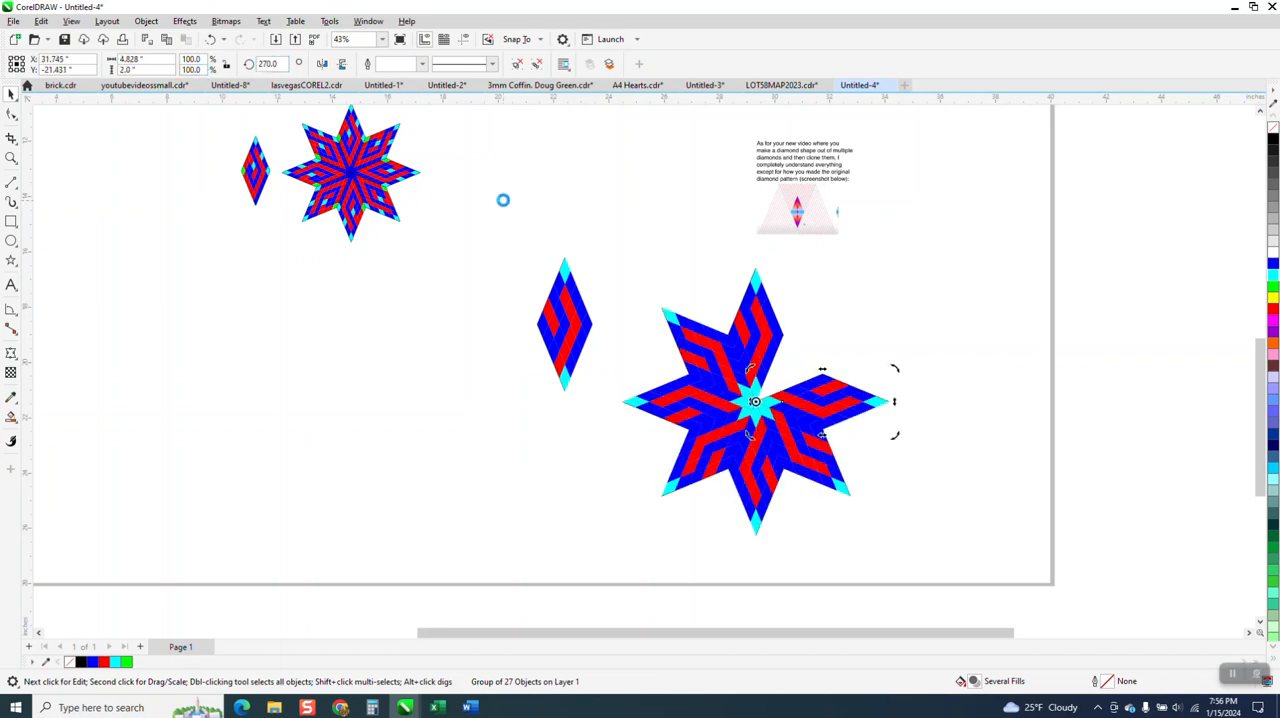
pyautogui.click(687, 276)
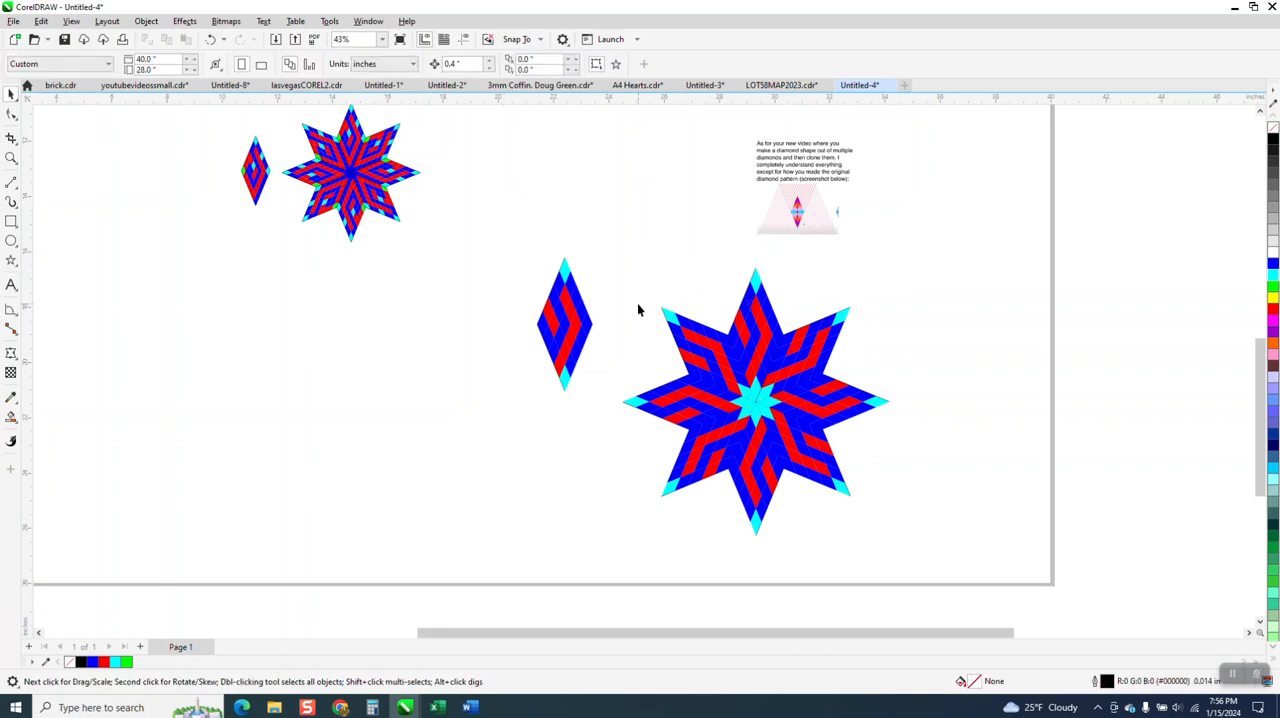
# Fill the right tip cell of the original diamond with orange
pyautogui.click(11, 158)
pyautogui.moveTo(508, 258); pyautogui.dragTo(1052, 554)
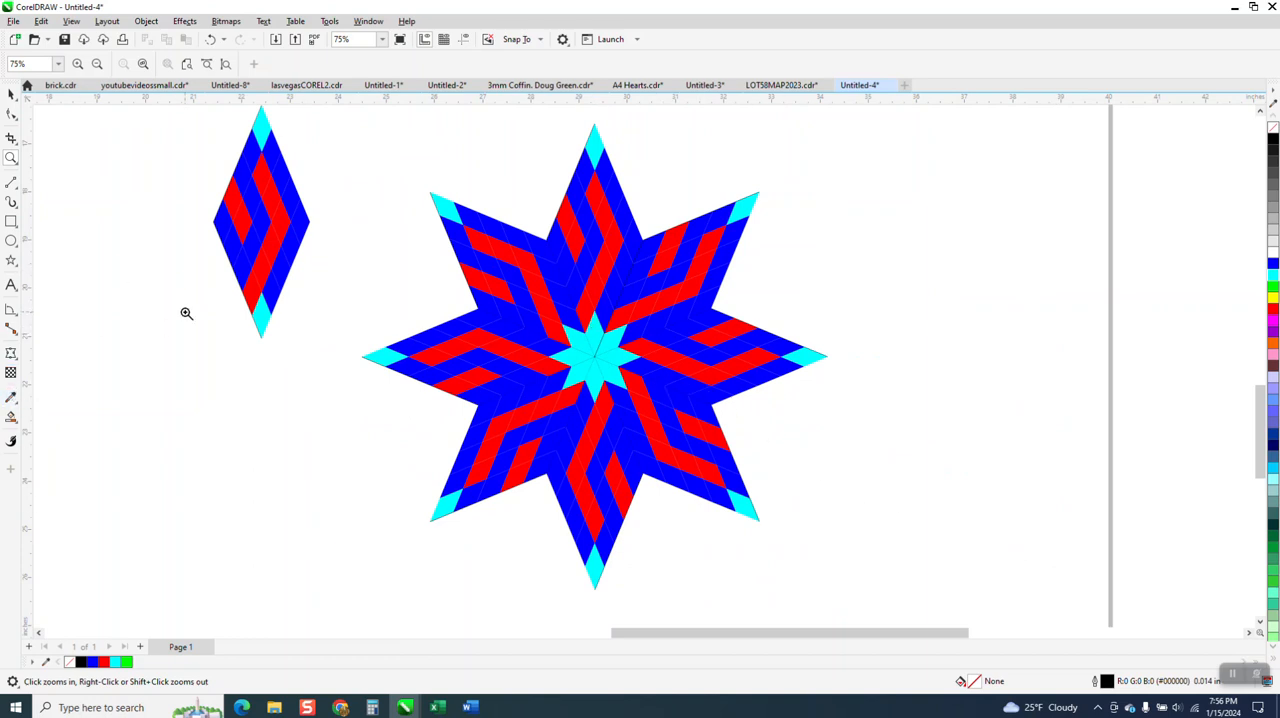
pyautogui.click(11, 94)
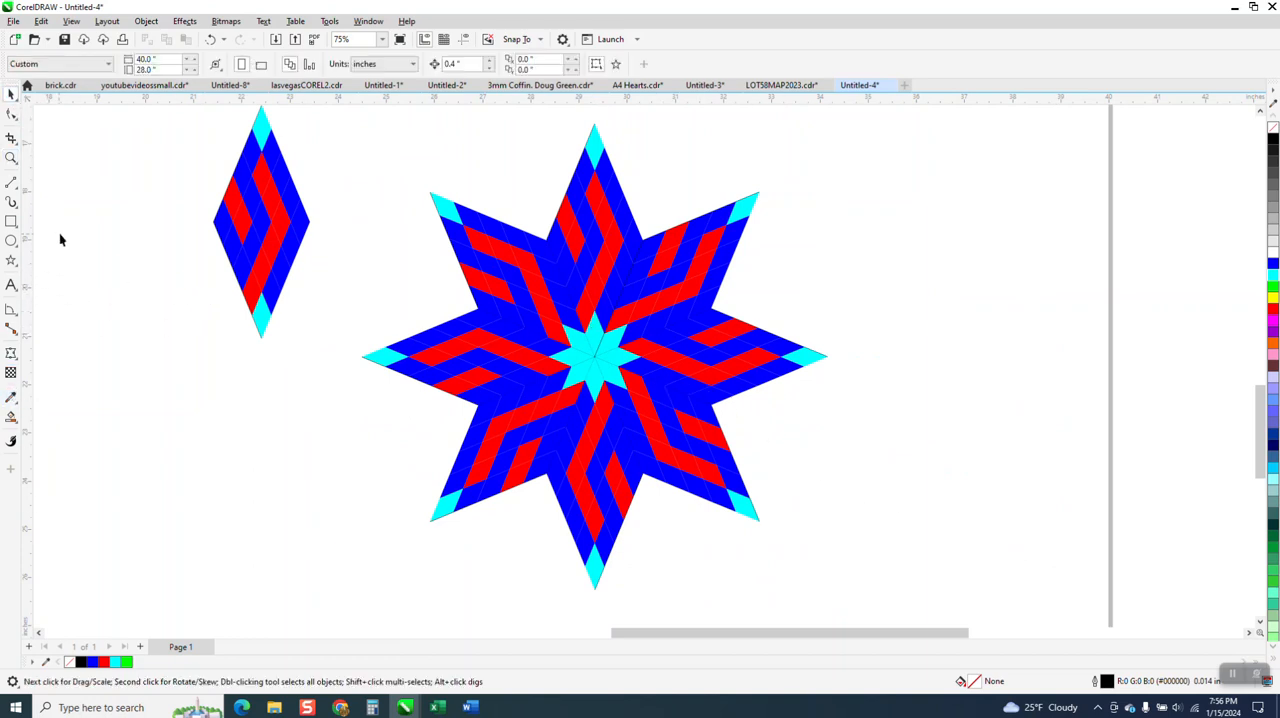
pyautogui.click(308, 229)
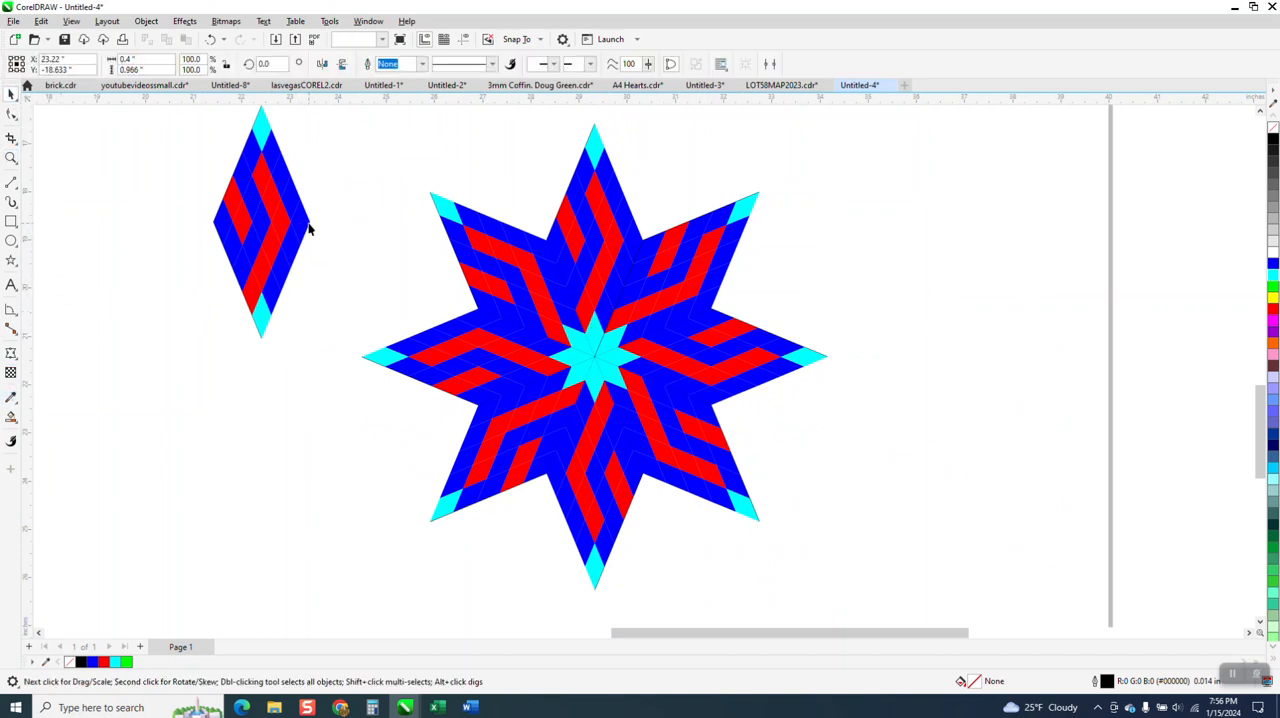
pyautogui.click(1274, 345)
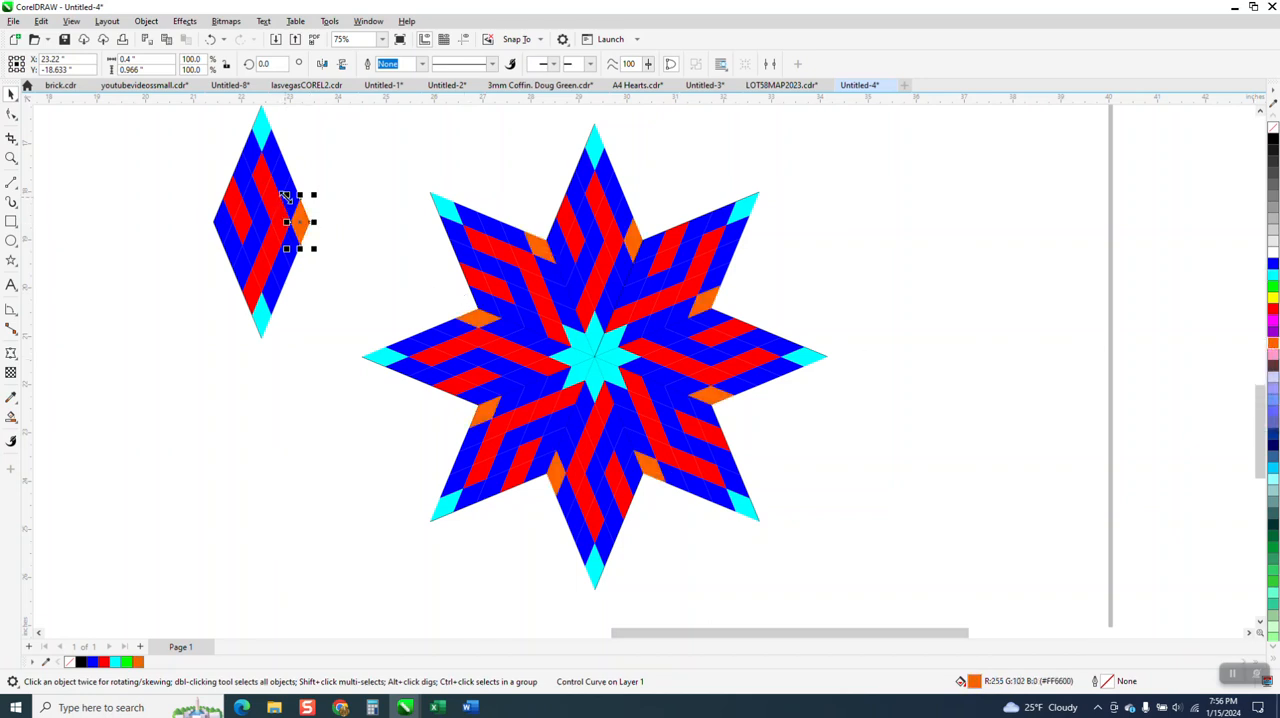
pyautogui.click(326, 251)
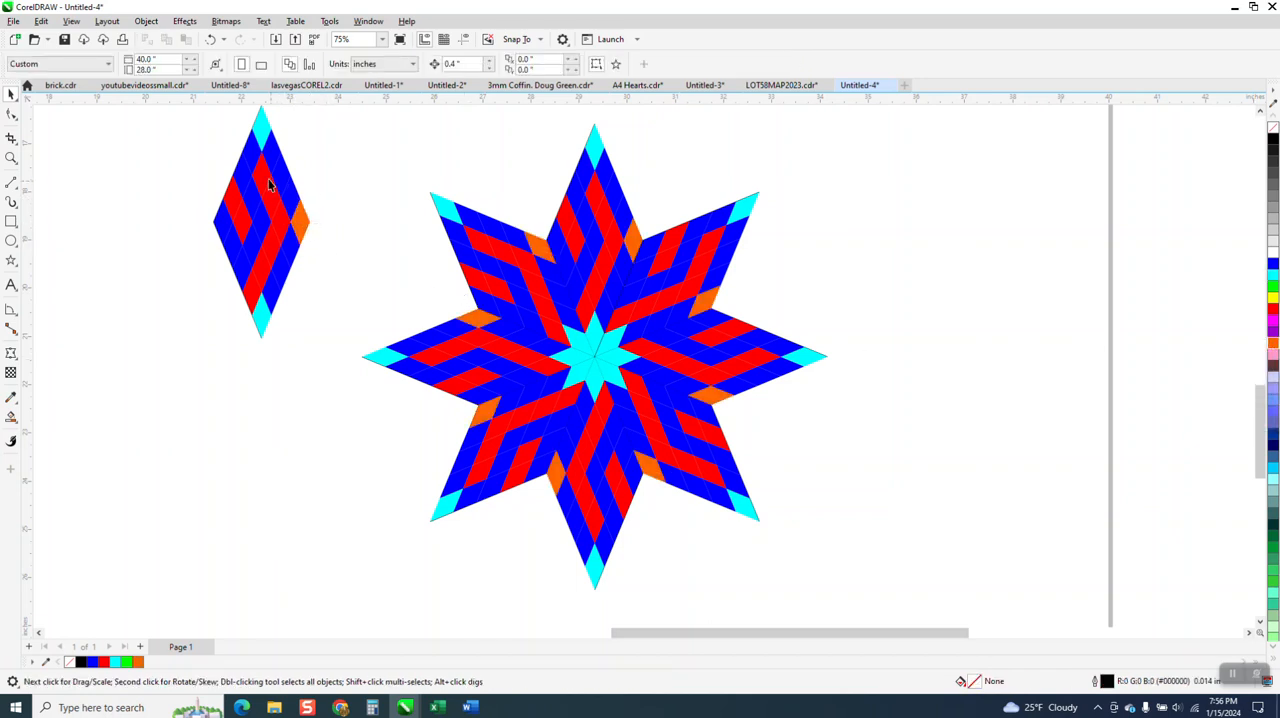
# Fill the original diamond's left tip cell, the upper-right edge cell and the cell just above the bottom tip's right side with yellow
pyautogui.click(222, 220)
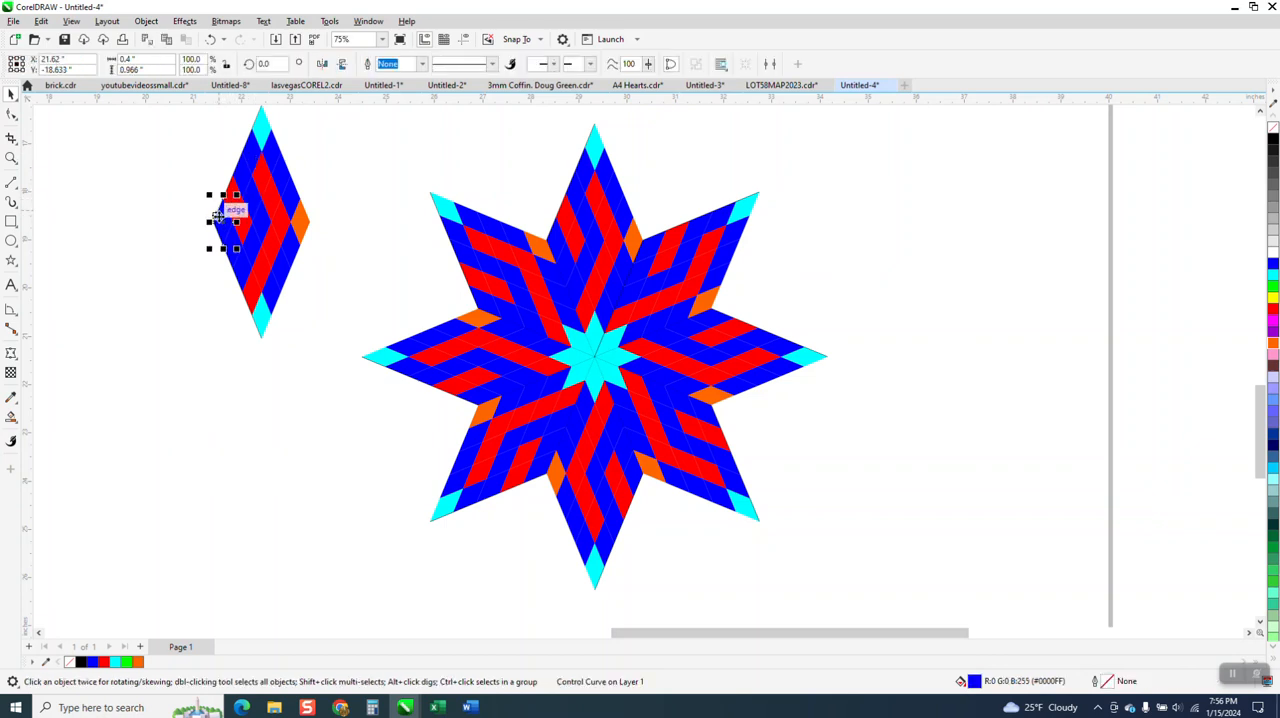
pyautogui.keyDown('shift'); pyautogui.click(271, 305); pyautogui.keyUp('shift')
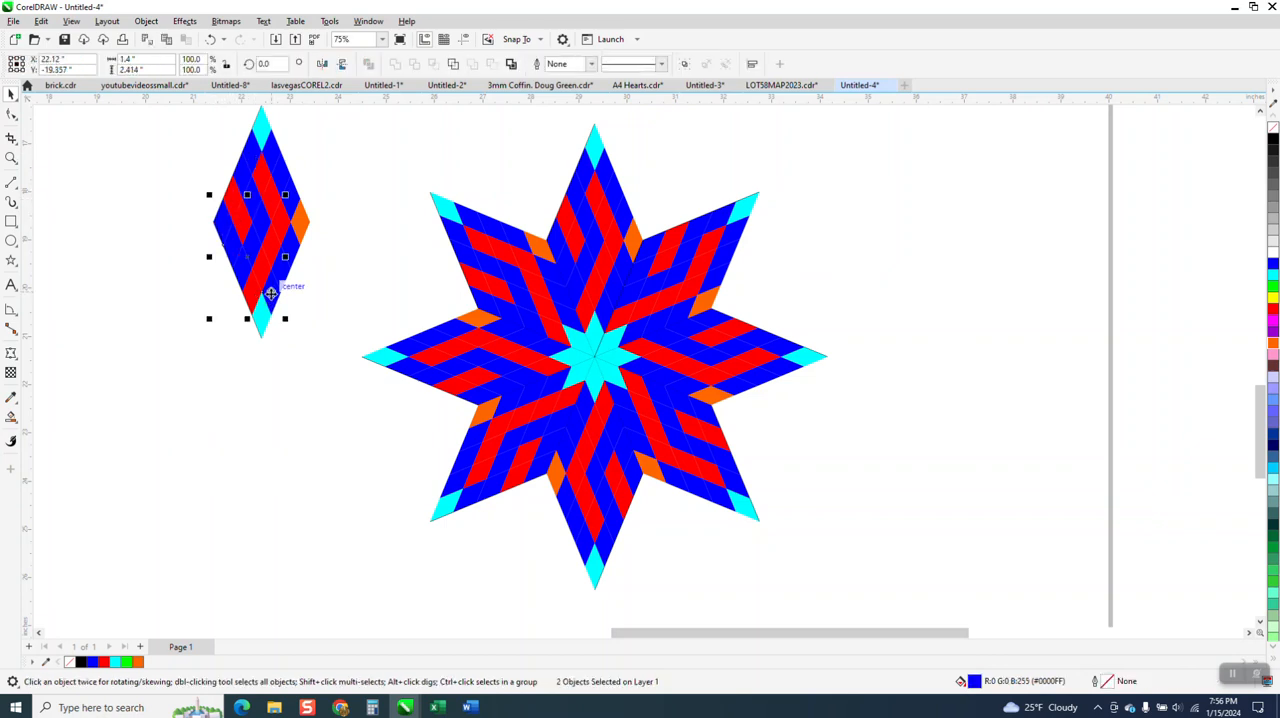
pyautogui.keyDown('shift'); pyautogui.click(285, 183); pyautogui.keyUp('shift')
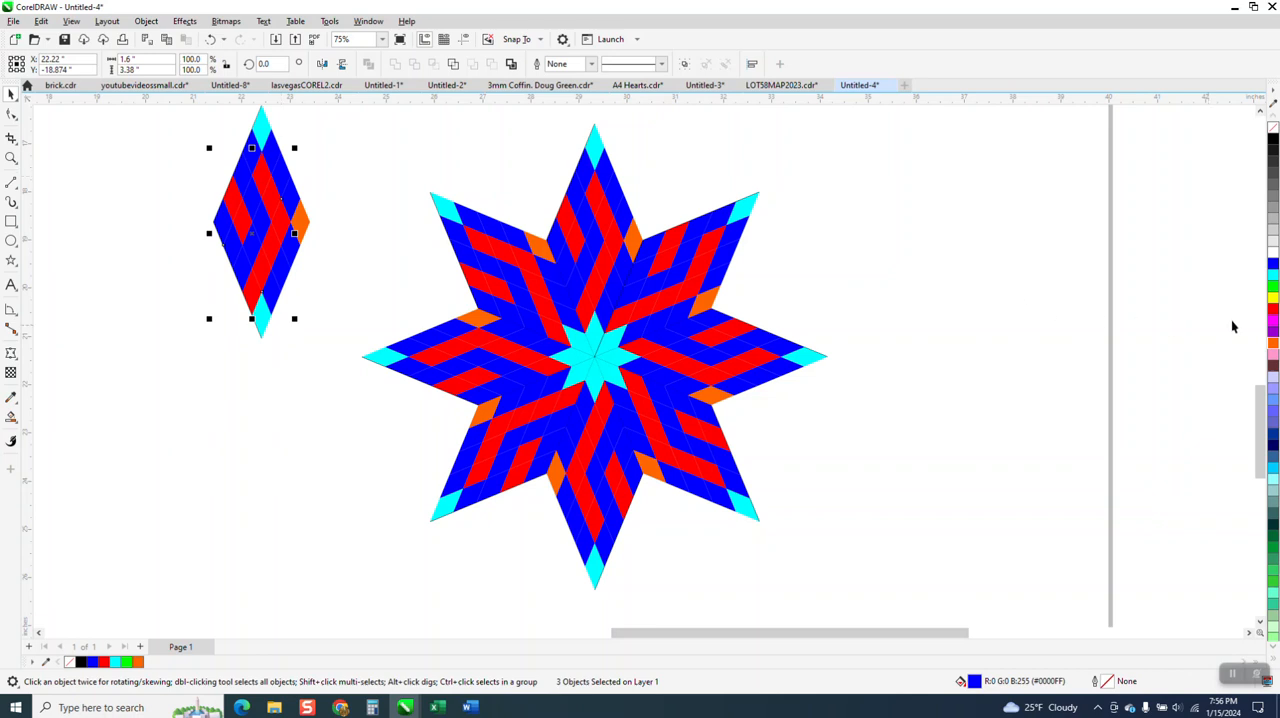
pyautogui.click(1273, 297)
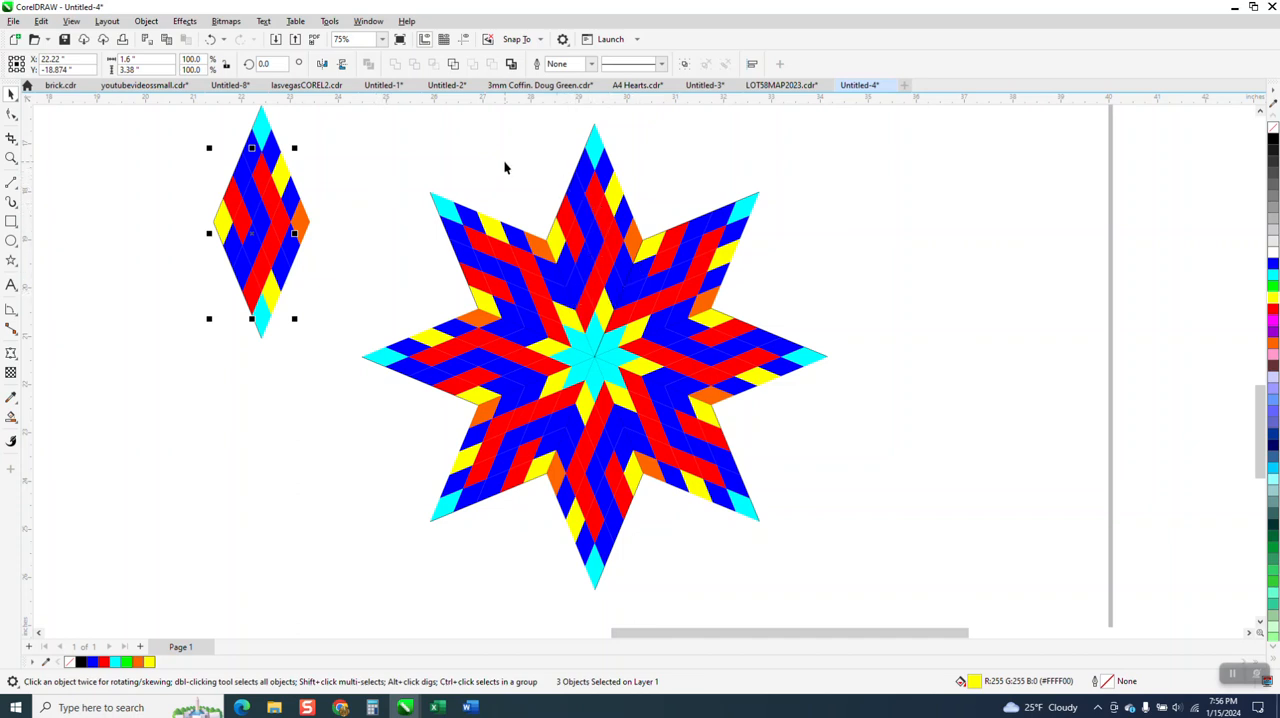
# Fill the original diamond's upper-left edge cell beside the top tip and its bottom tip cell with red
pyautogui.click(287, 157)
pyautogui.click(256, 155)
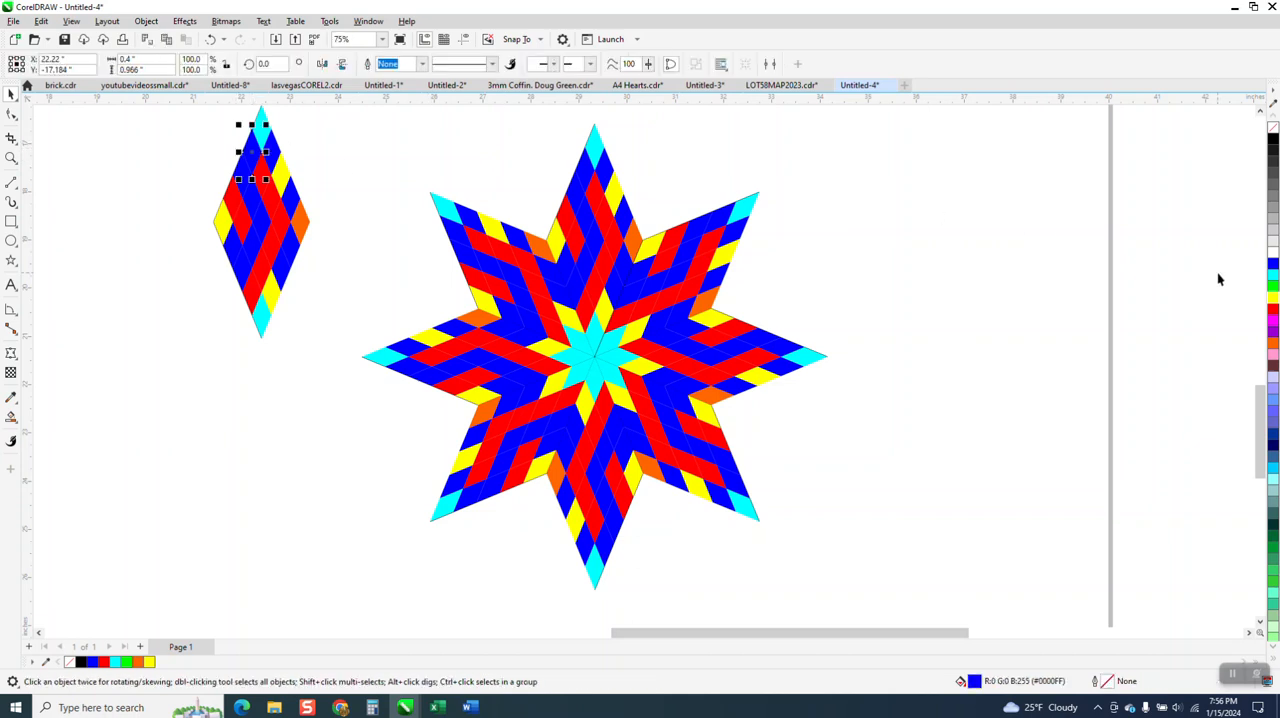
pyautogui.click(1273, 313)
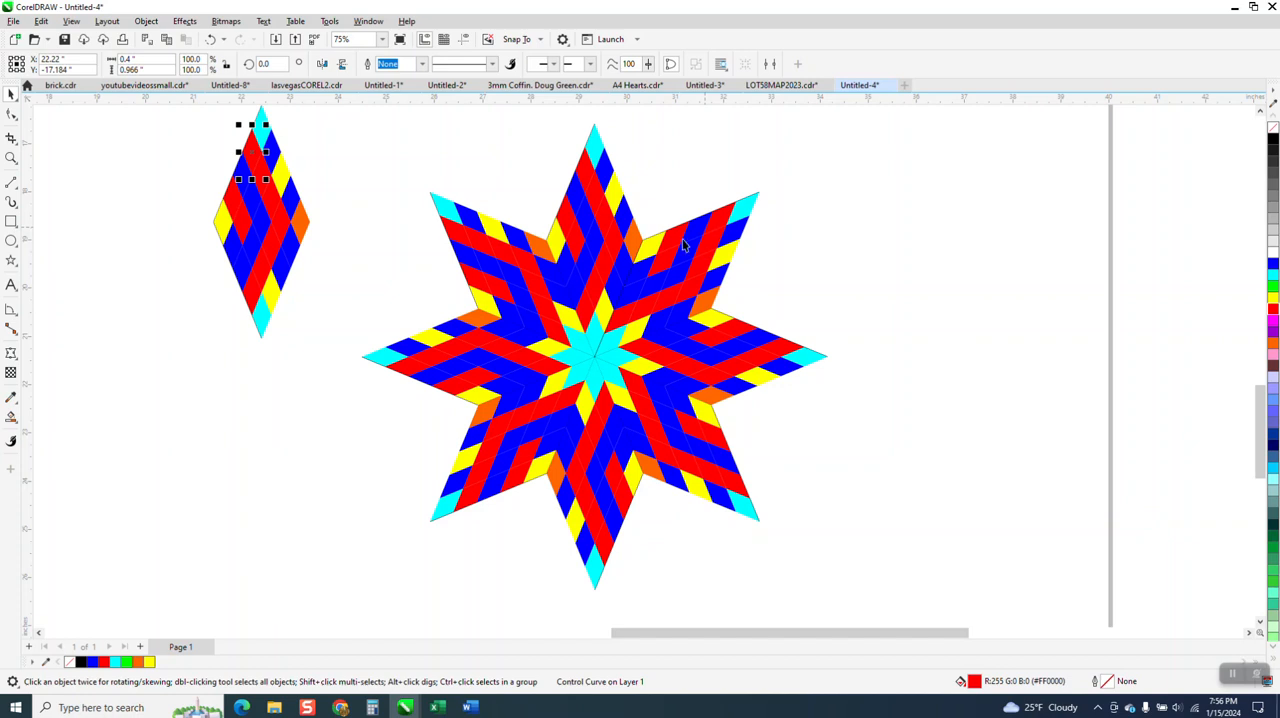
pyautogui.click(263, 322)
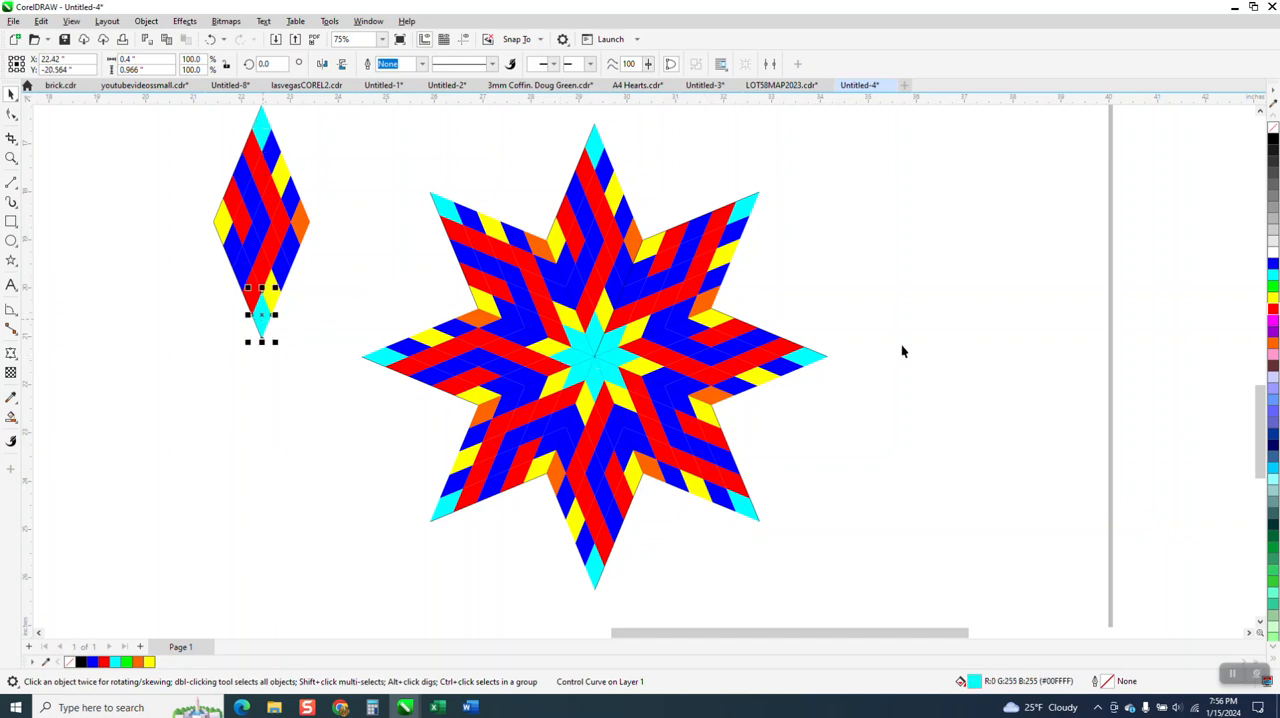
pyautogui.click(1273, 312)
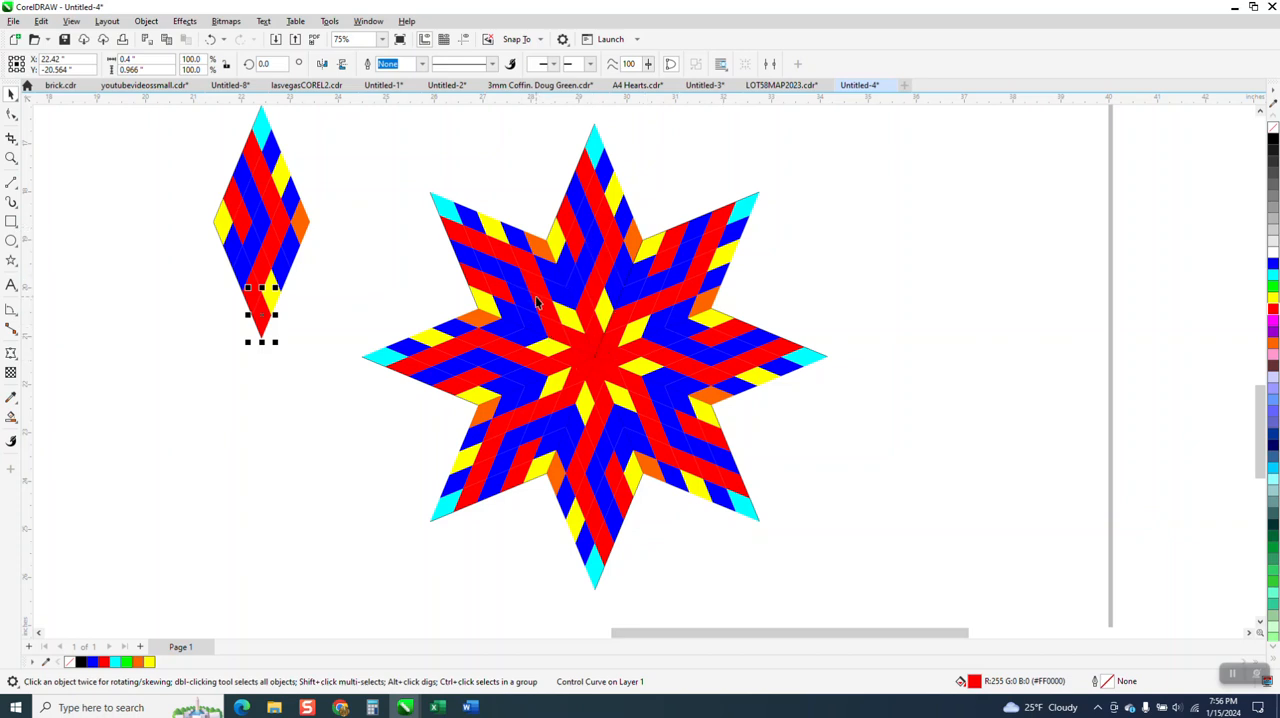
# Examine the diamond lattice in the reference screenshot above the star and compare it with the finished star
pyautogui.scroll(-4, 537, 302)
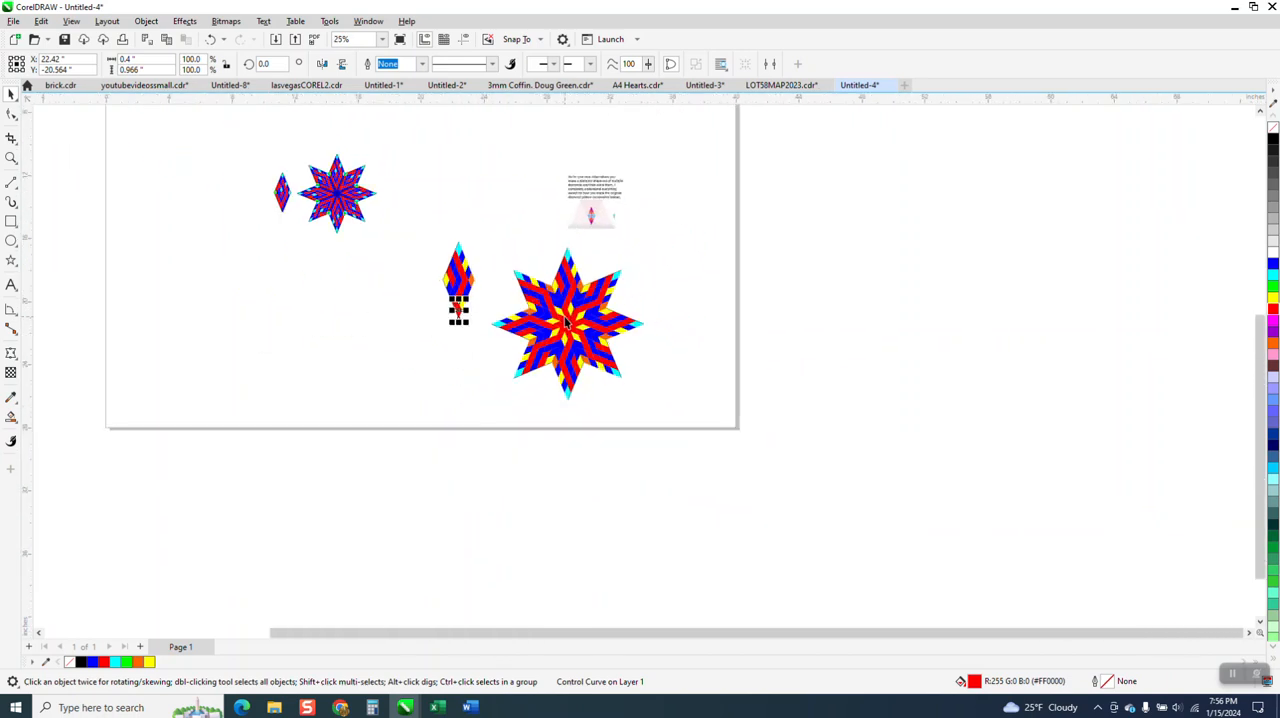
pyautogui.click(11, 158)
pyautogui.moveTo(557, 202); pyautogui.dragTo(629, 238)
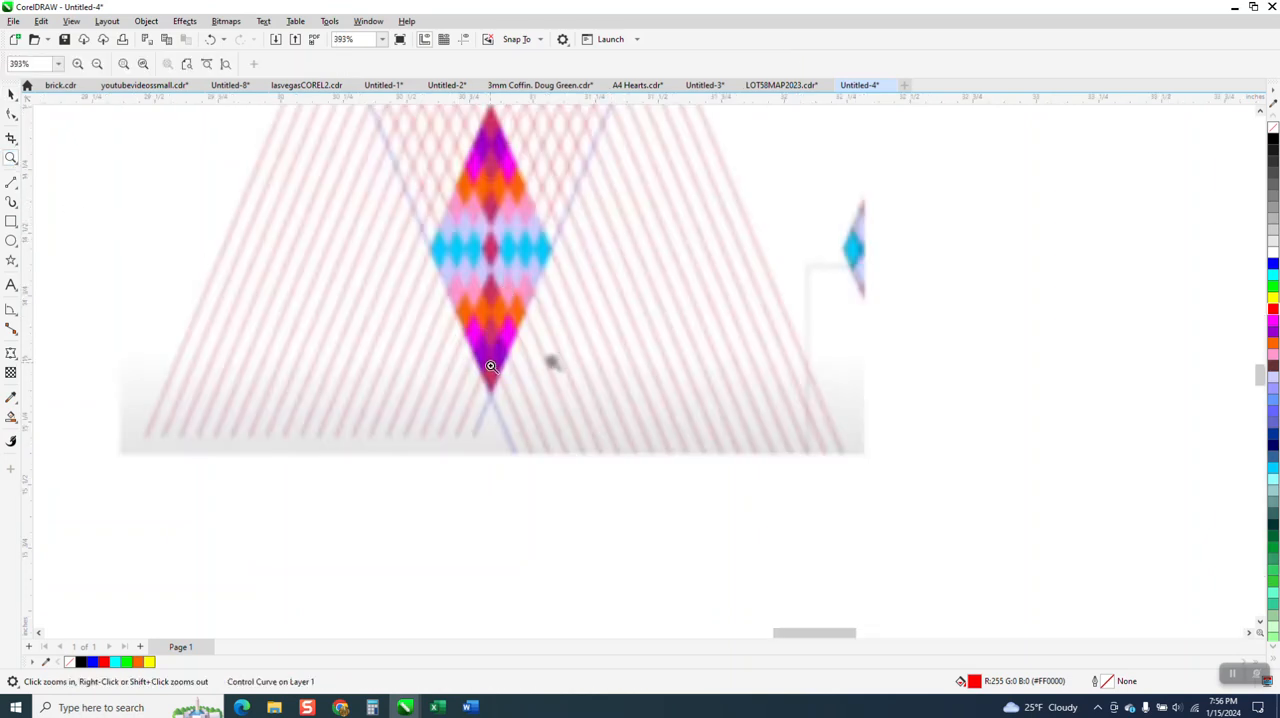
pyautogui.rightClick(482, 364)
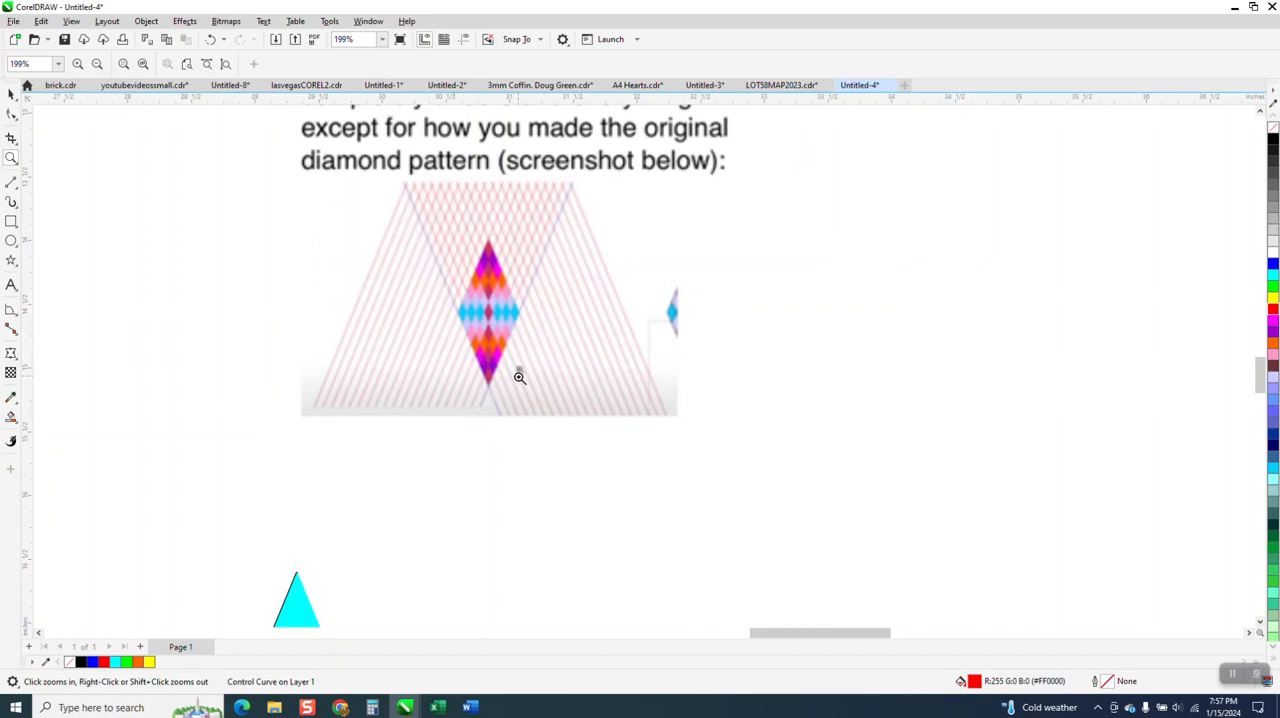
pyautogui.scroll(-3, 514, 380)
pyautogui.scroll(-2, 514, 380)
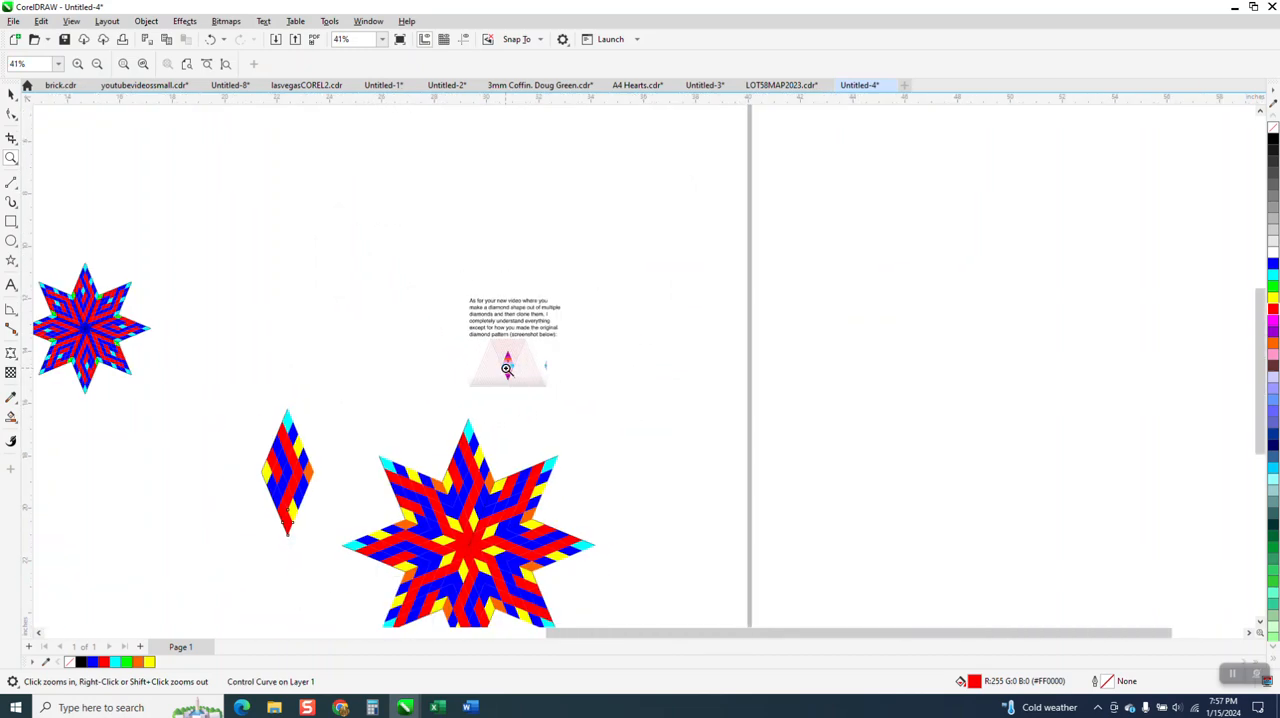
pyautogui.scroll(3, 597, 417)
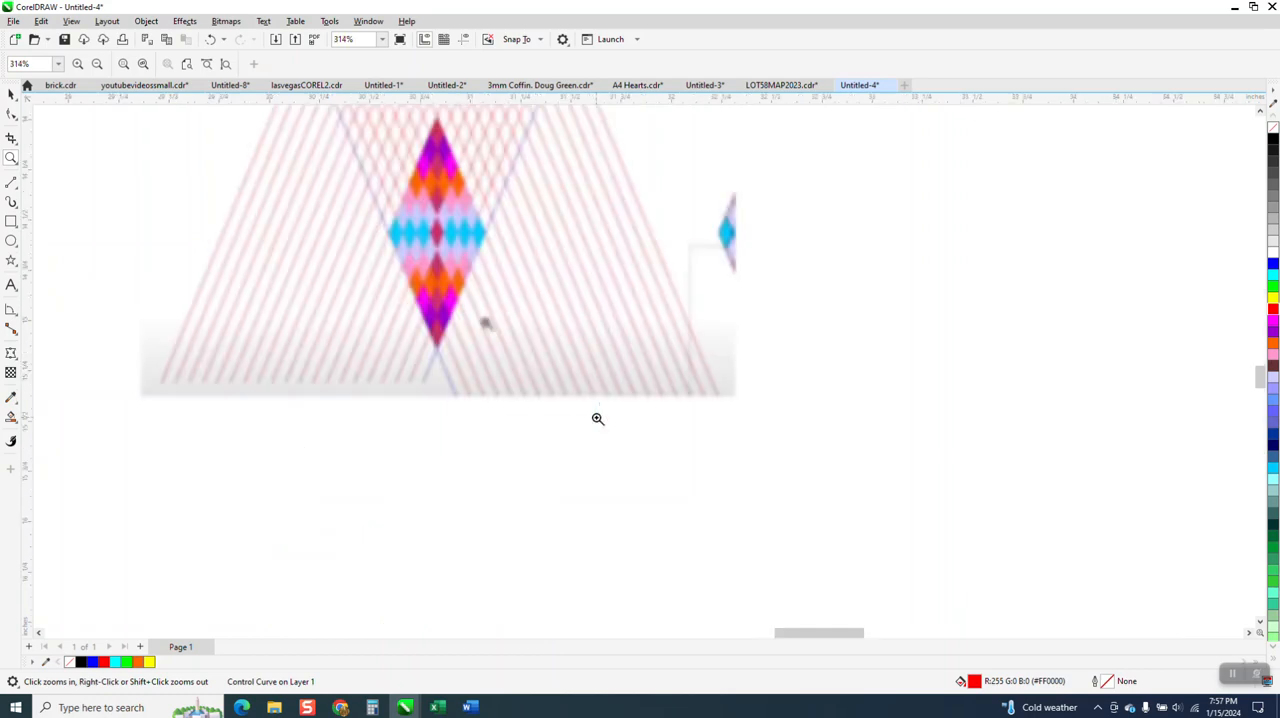
pyautogui.scroll(-4, 592, 399)
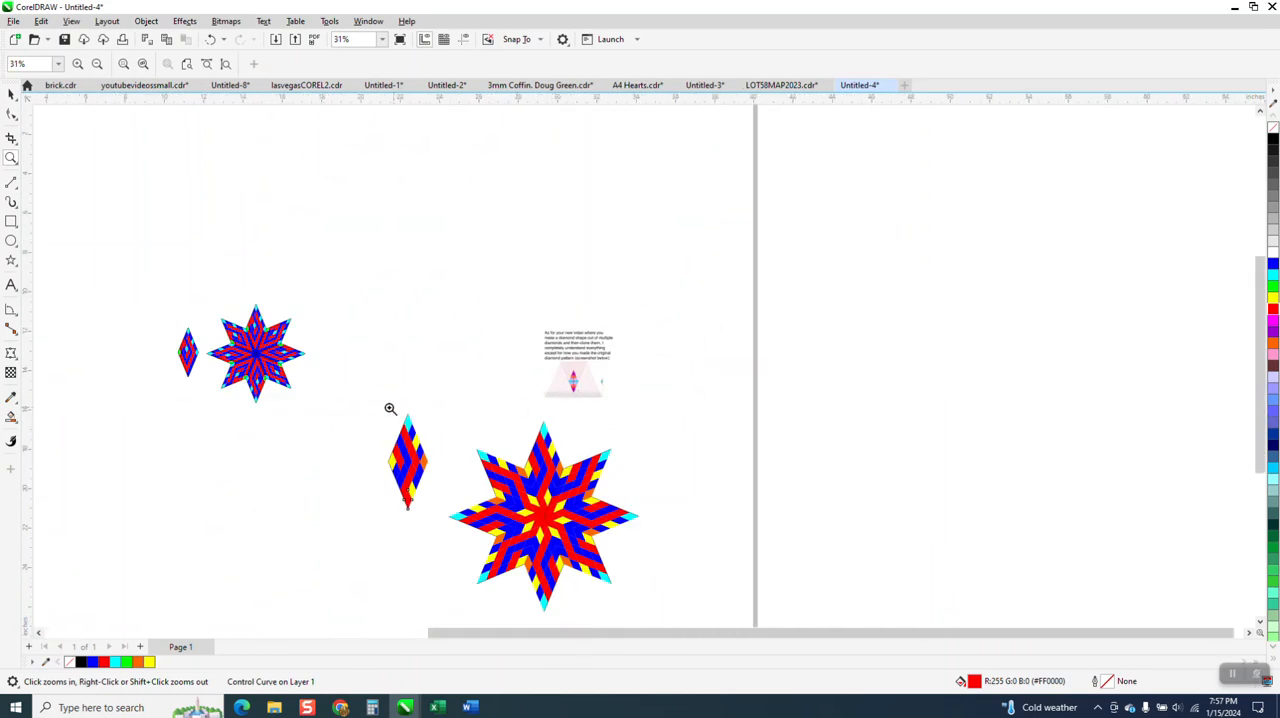
# Fill the left tip cell of the original diamond beside the large star with green
pyautogui.moveTo(369, 395); pyautogui.dragTo(688, 570)
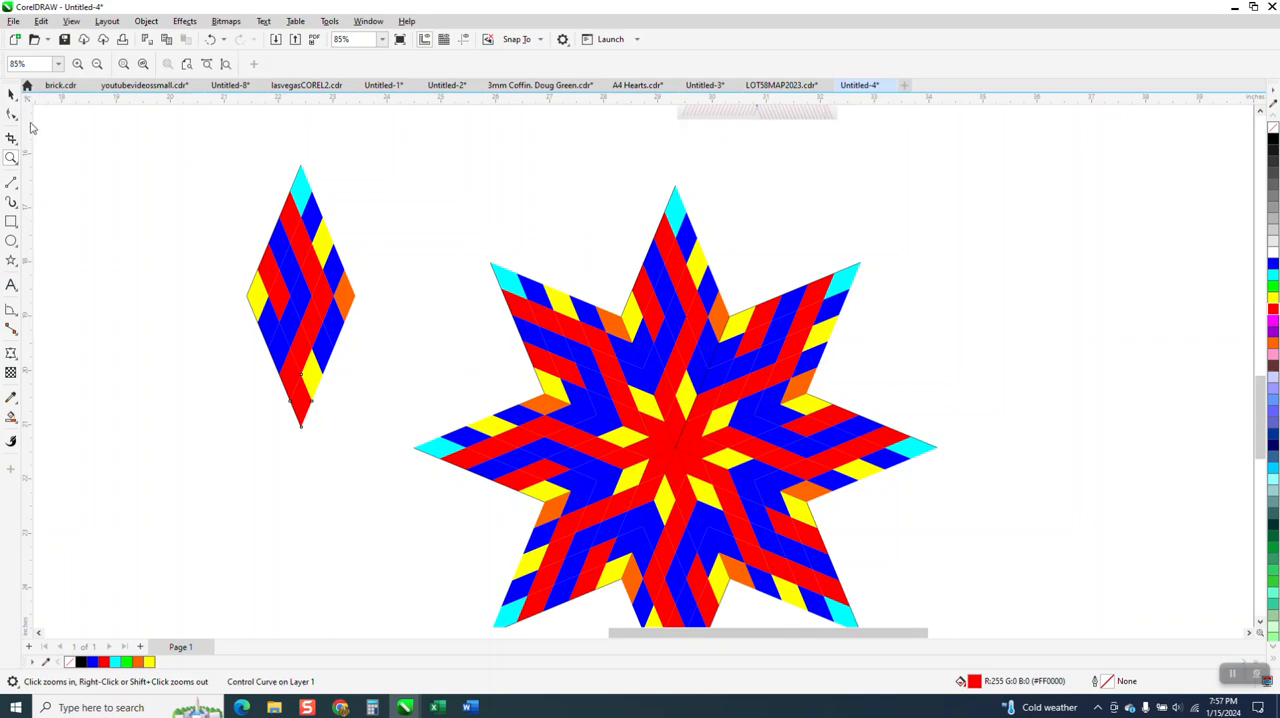
pyautogui.click(148, 230)
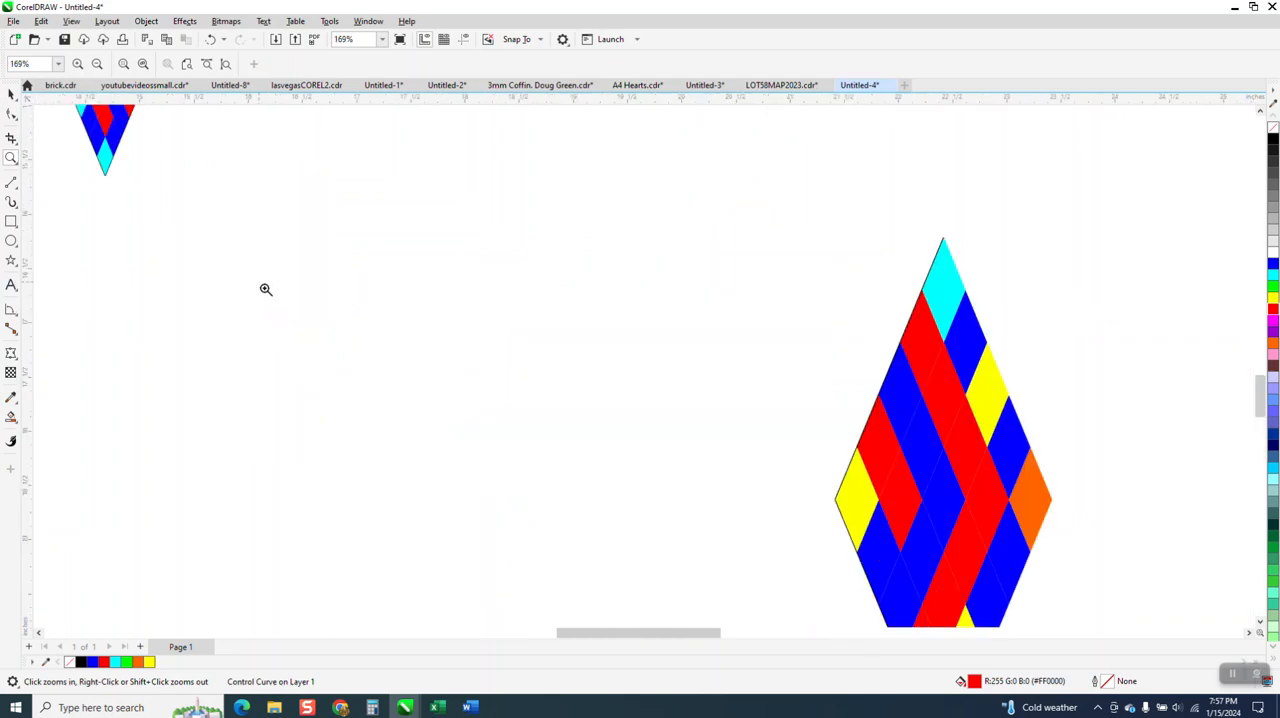
pyautogui.scroll(-5, 370, 310)
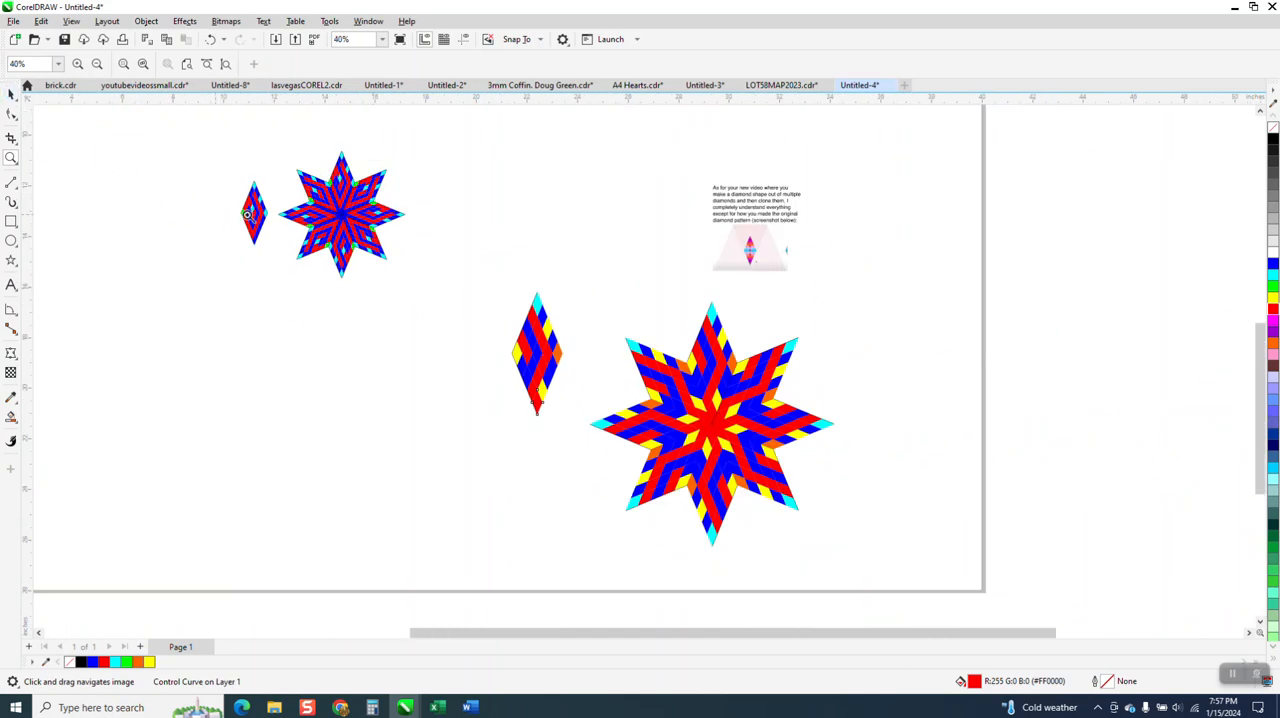
pyautogui.moveTo(466, 295); pyautogui.dragTo(885, 511)
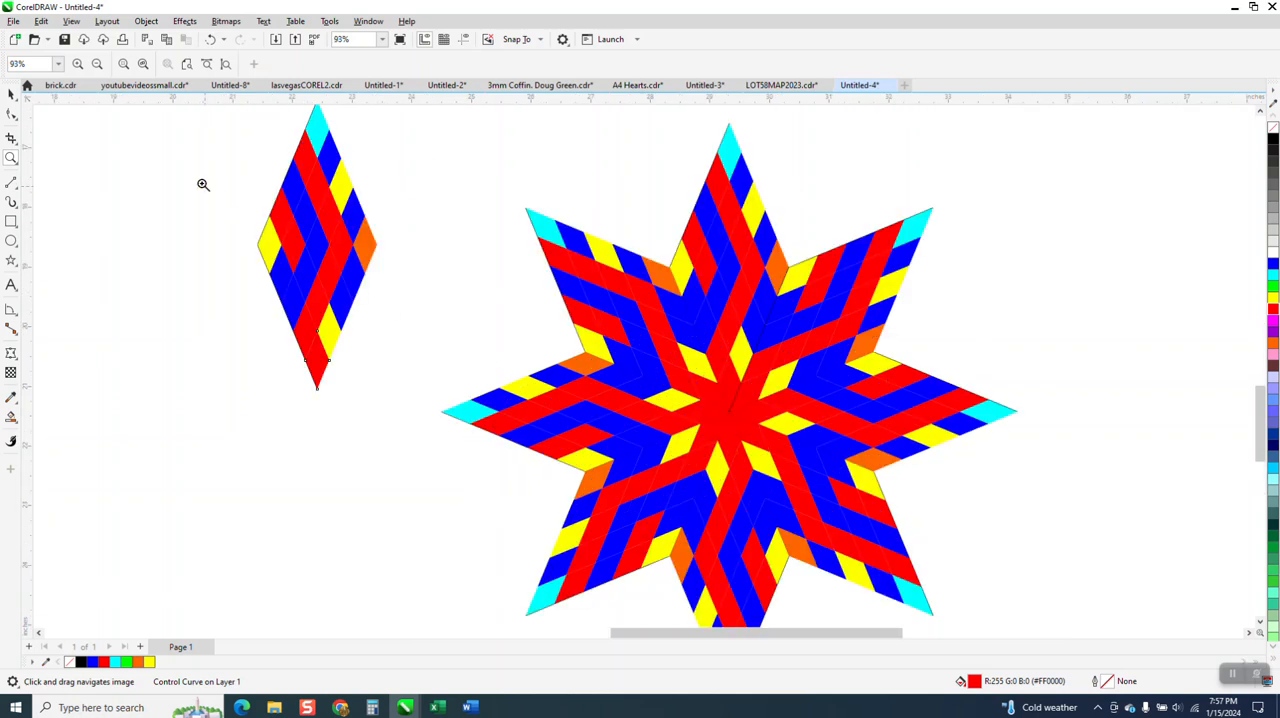
pyautogui.click(11, 95)
pyautogui.click(278, 245)
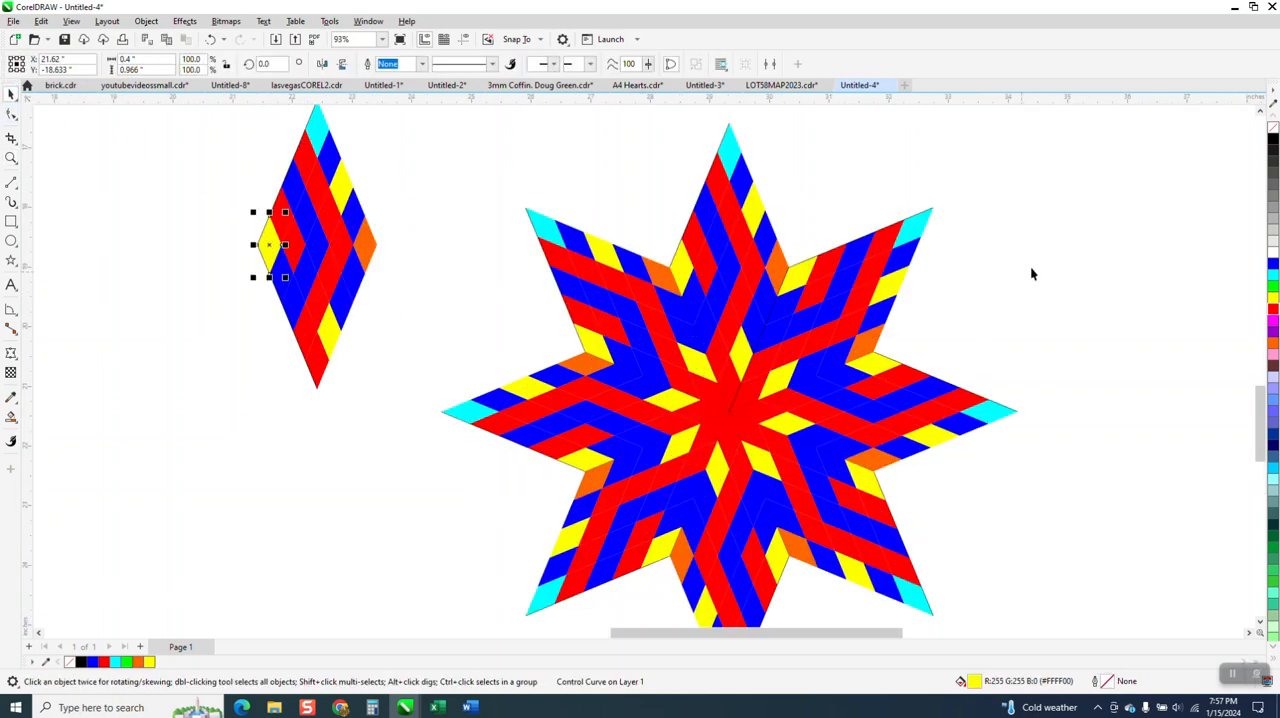
pyautogui.click(1272, 288)
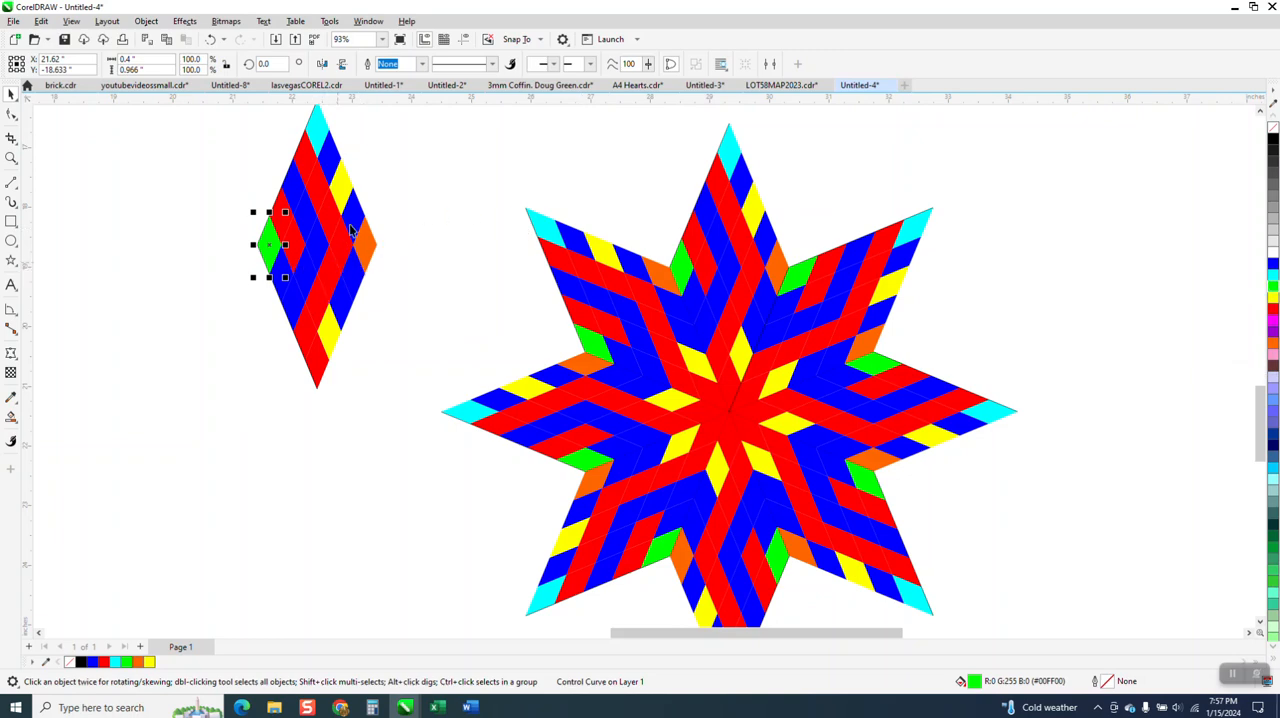
# Fill the original diamond's blue upper-left and lower-left edge cells and the cell below-left of the orange tip with green
pyautogui.click(419, 182)
pyautogui.click(293, 182)
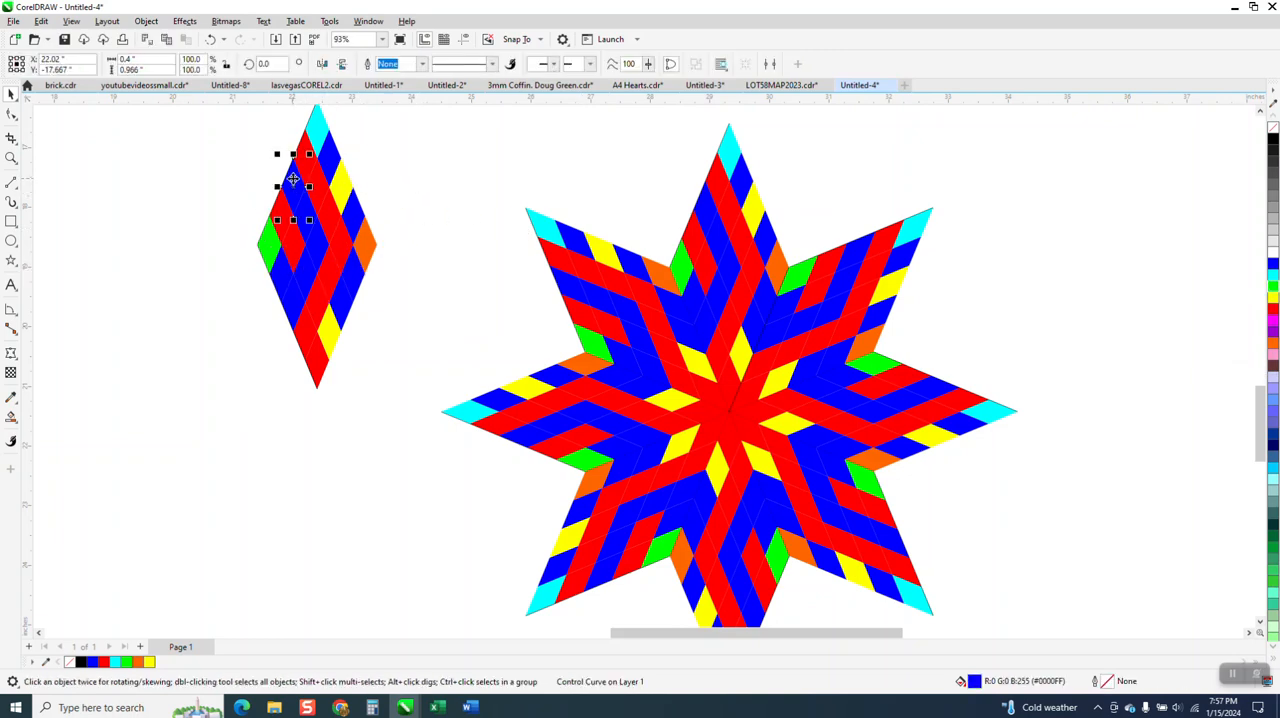
pyautogui.keyDown('shift'); pyautogui.click(304, 303); pyautogui.keyUp('shift')
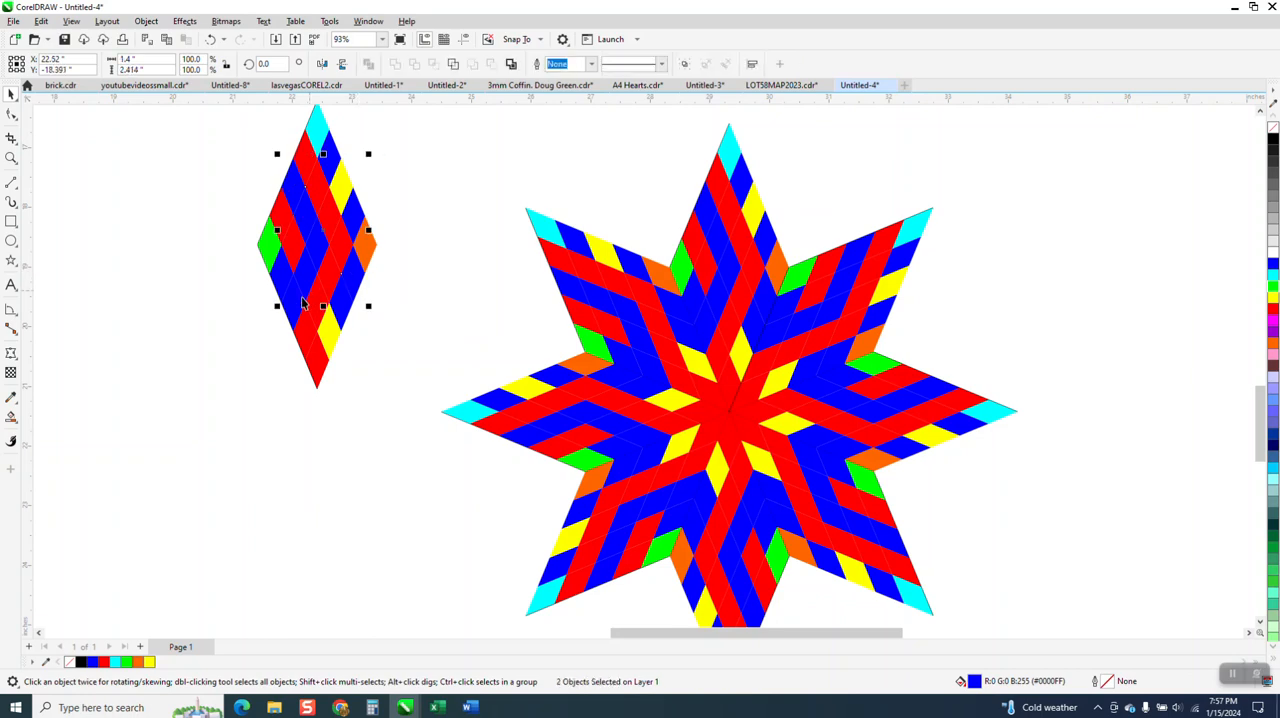
pyautogui.keyDown('shift'); pyautogui.click(306, 304); pyautogui.keyUp('shift')
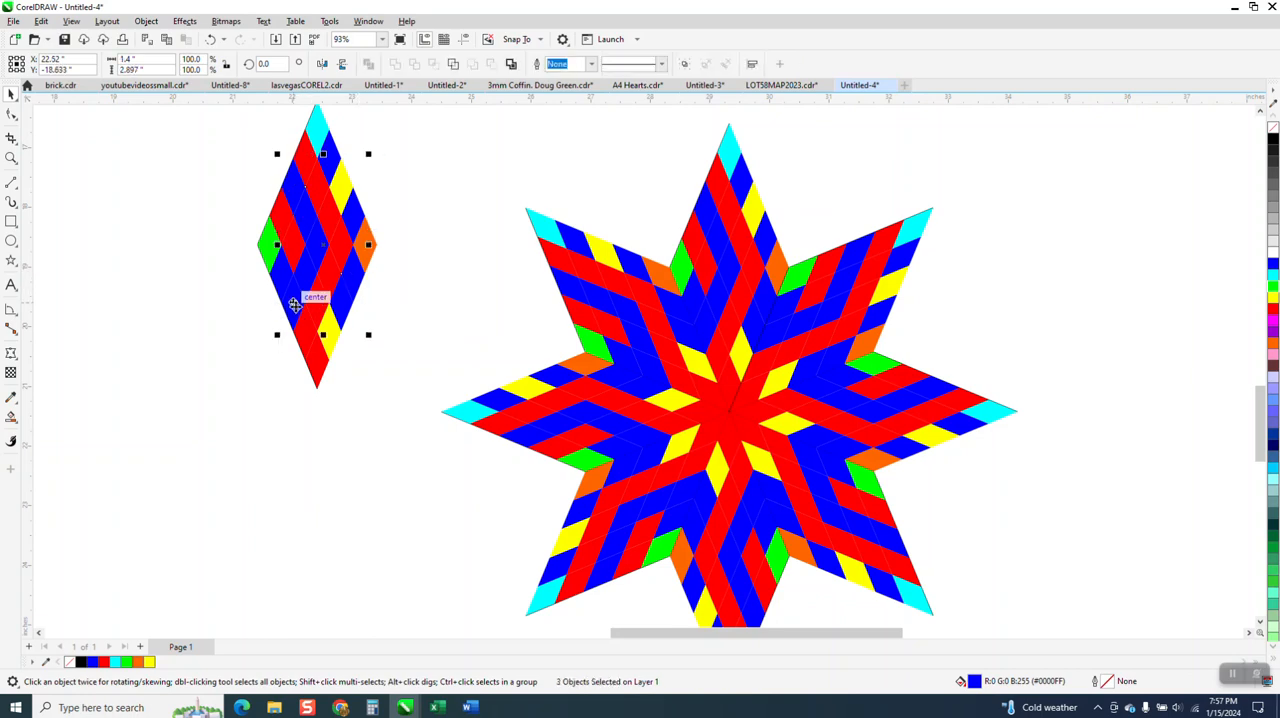
pyautogui.click(1273, 288)
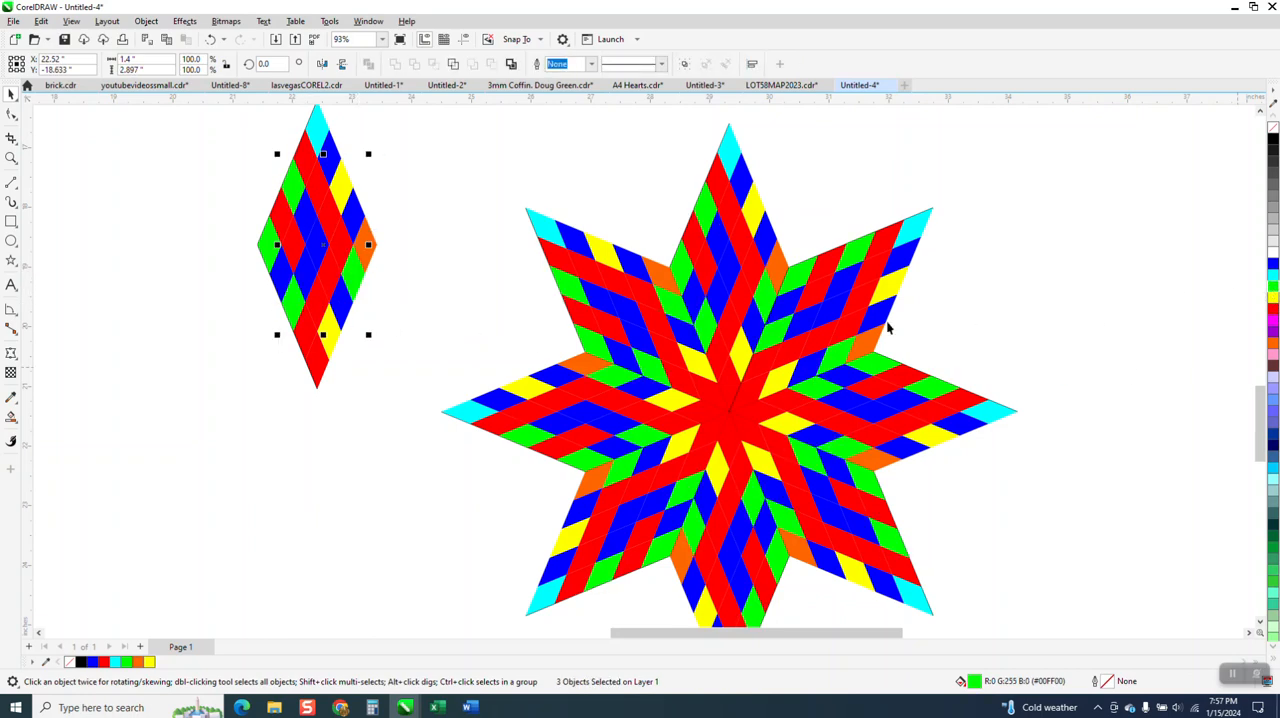
pyautogui.scroll(-3, 888, 327)
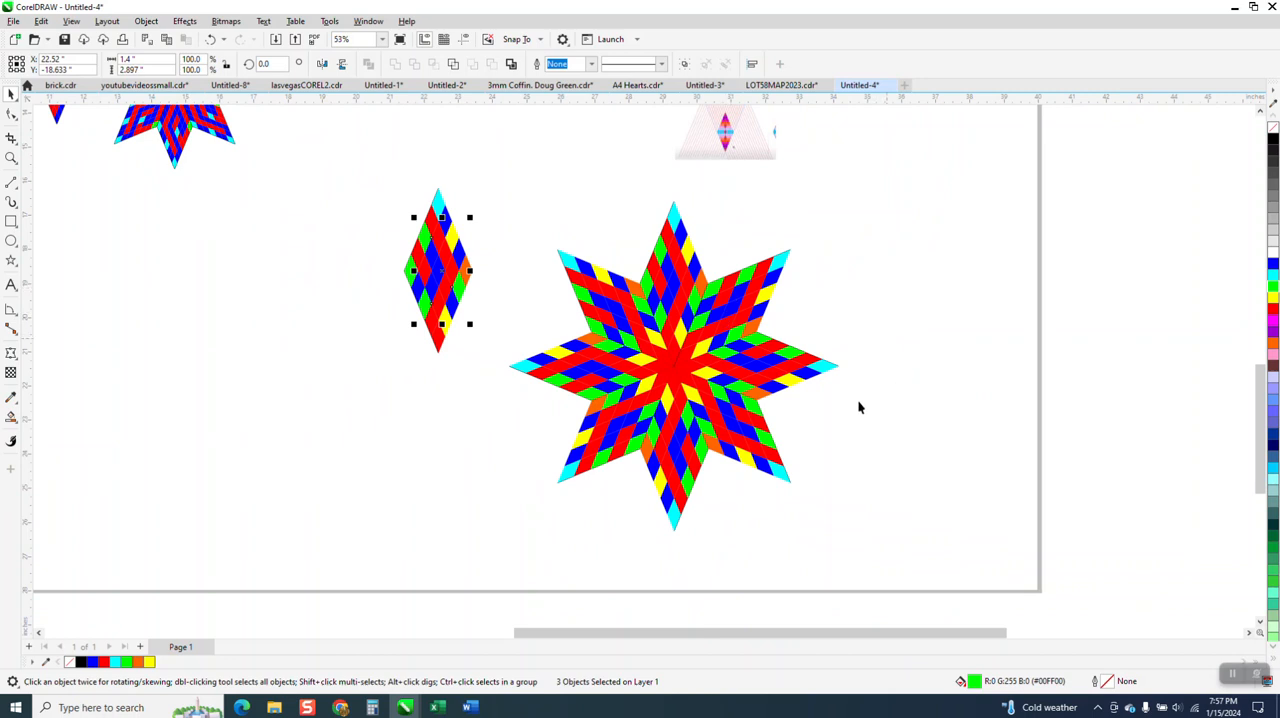
pyautogui.scroll(-1, 857, 407)
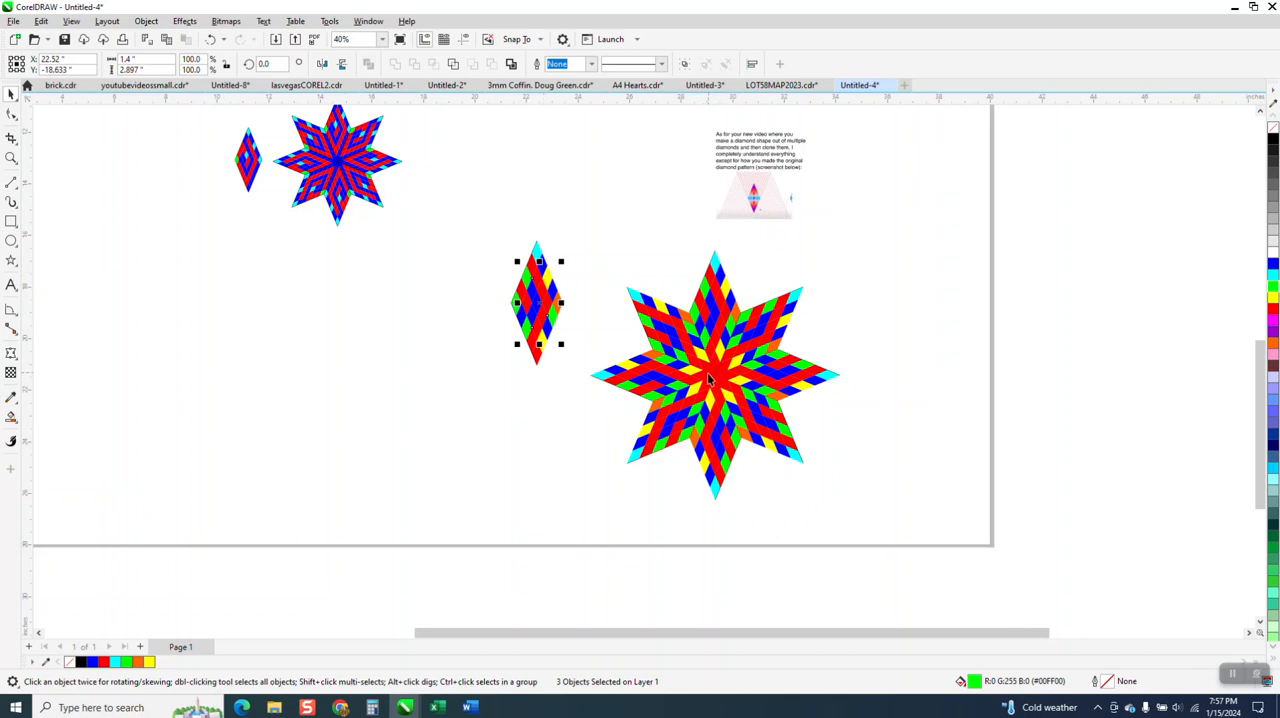
pyautogui.scroll(-2, 674, 384)
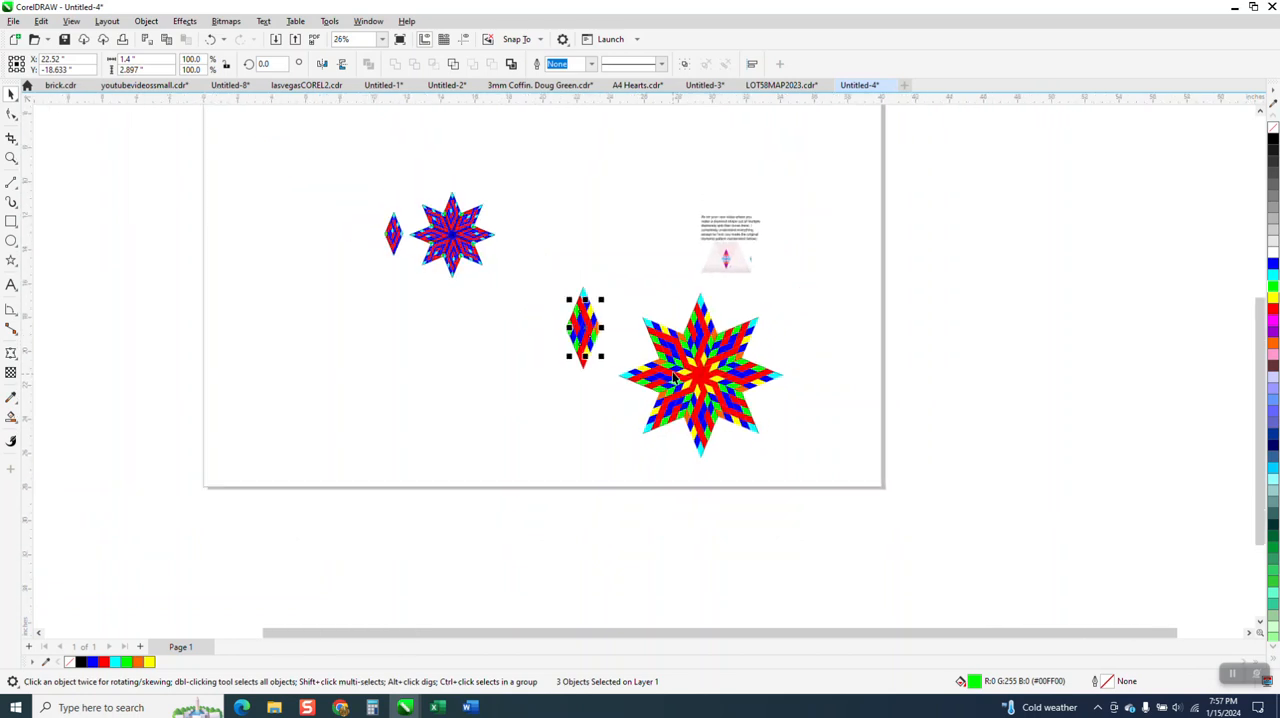